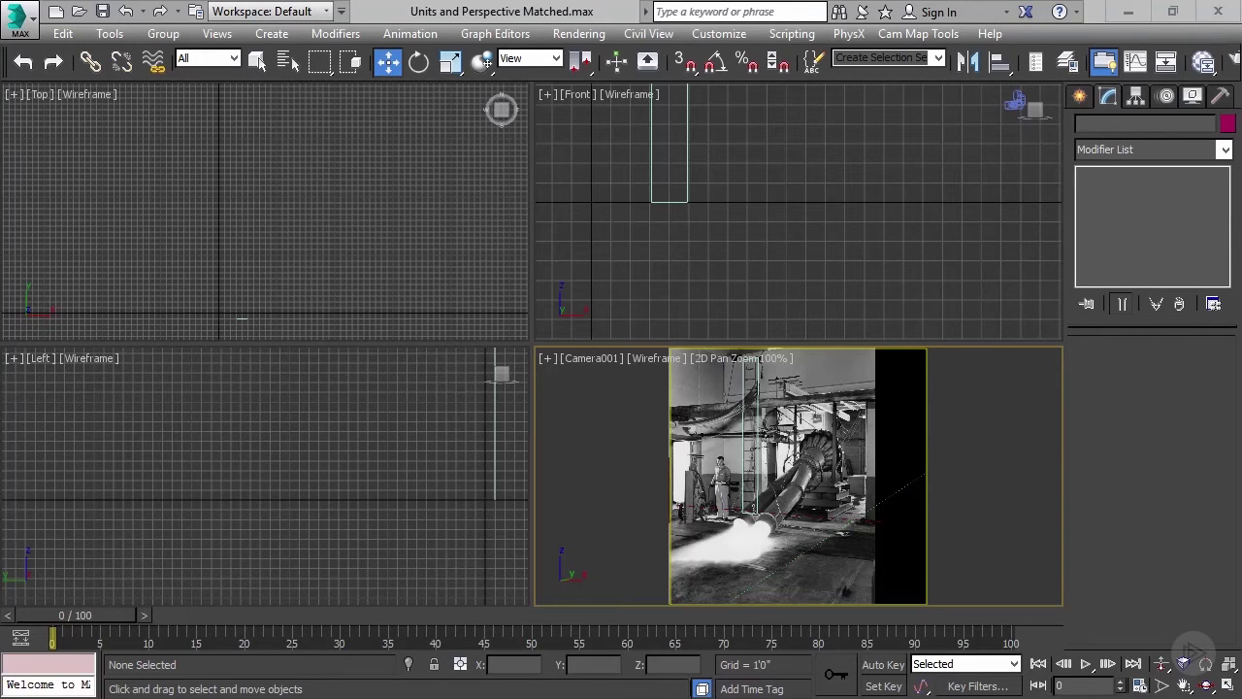
# Examine the crate, wall corner and floor area beside the engine in the camera view's background photo
pyautogui.click(1227, 685)
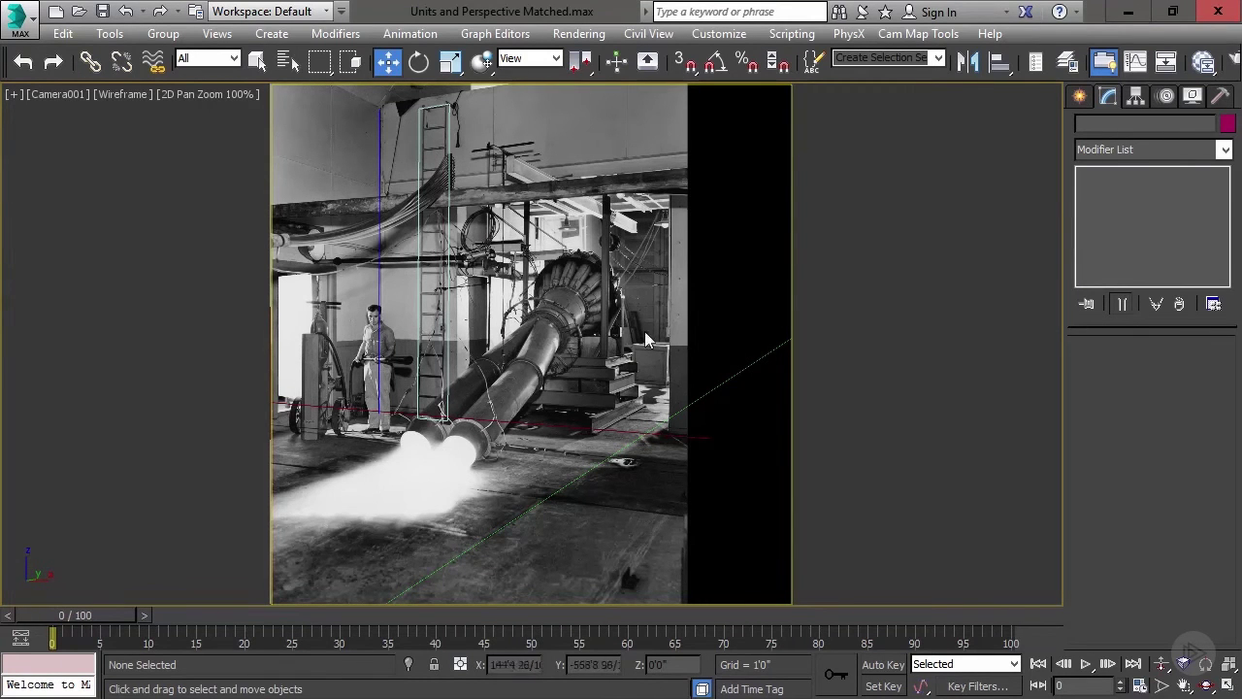
pyautogui.scroll(10, 599, 350)
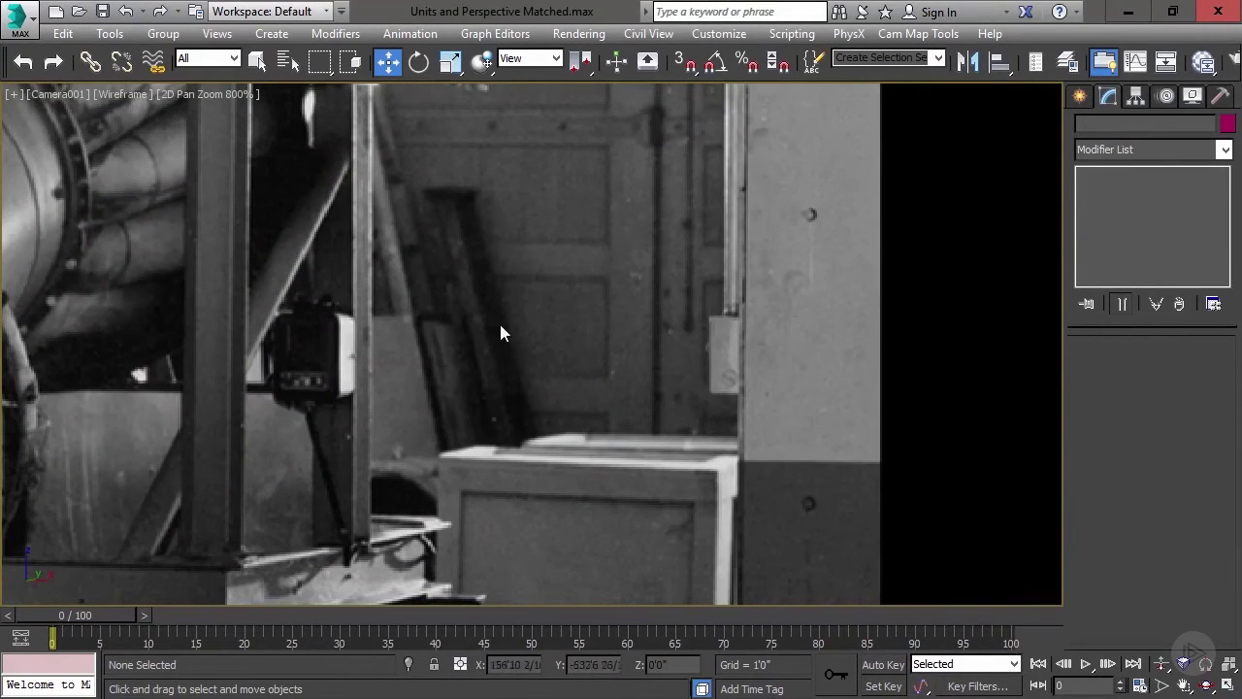
pyautogui.scroll(-2, 523, 429)
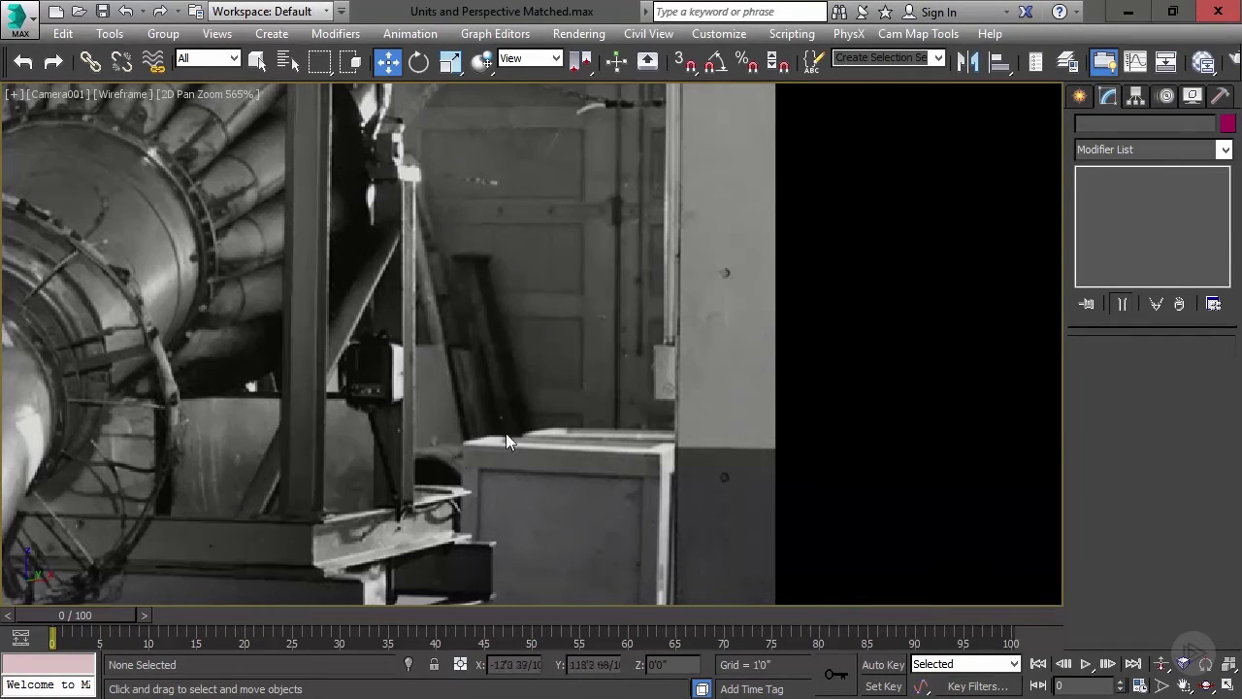
pyautogui.scroll(-2, 506, 436)
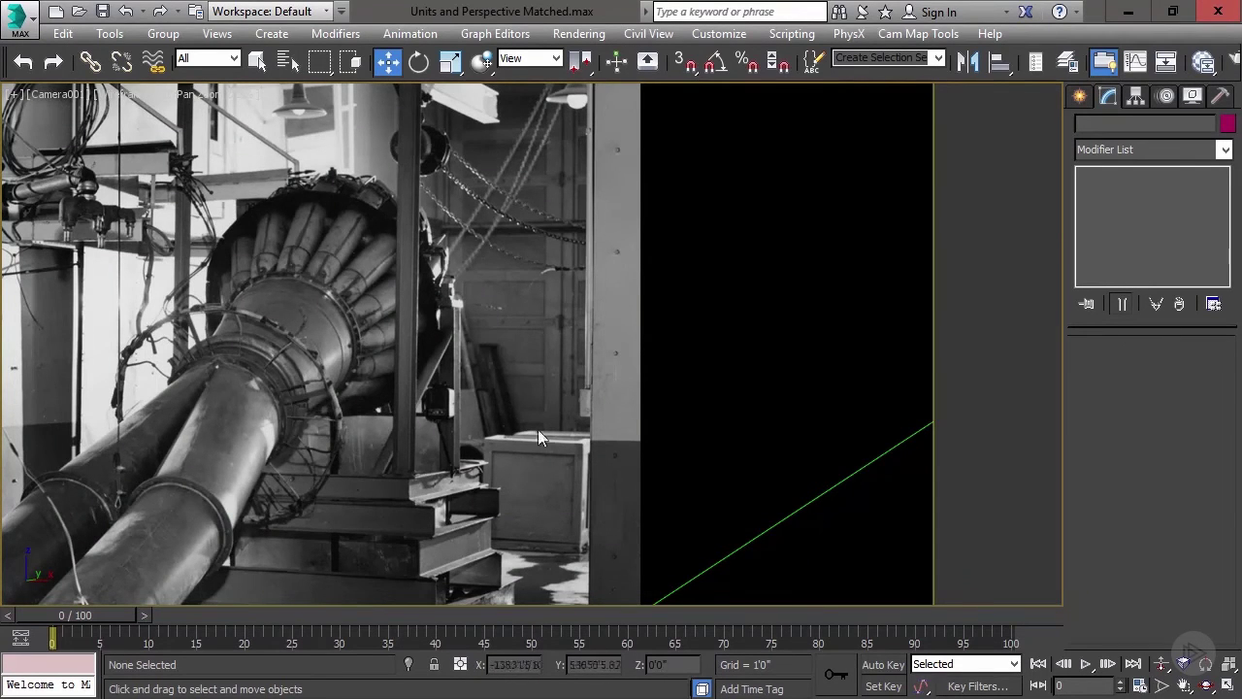
pyautogui.scroll(-2, 539, 440)
pyautogui.moveTo(539, 440); pyautogui.dragTo(538, 224, button='middle')
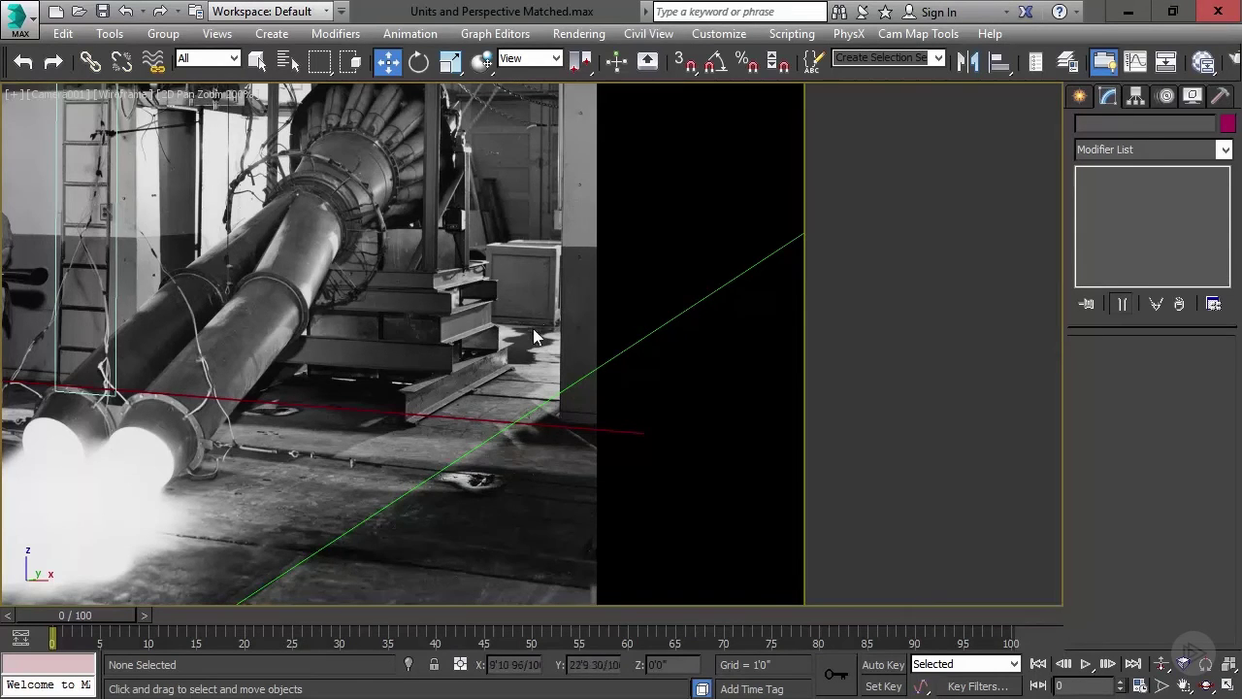
# Create a narrow box about 6.4 inches long, 4.2 inches wide and 3'0" high on the floor in the Top view
pyautogui.hotkey('alt', 'w')
pyautogui.click(337, 283)
pyautogui.scroll(2, 336, 275)
pyautogui.moveTo(335, 275); pyautogui.dragTo(428, 213, button='middle')
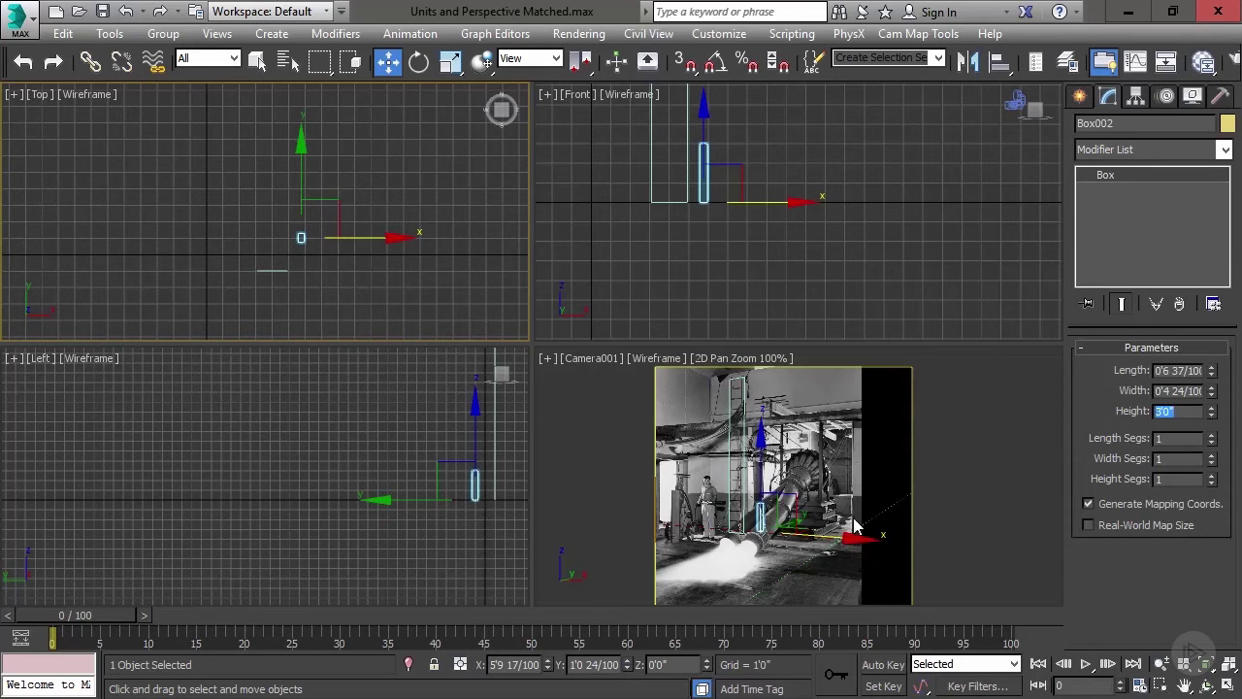
# Set the box's height to 3'3" and move it in the Top view toward the crate in the photo
pyautogui.click(1168, 411)
pyautogui.moveTo(301, 143); pyautogui.dragTo(347, 94)
pyautogui.scroll(-4, 346, 94)
pyautogui.moveTo(347, 94); pyautogui.dragTo(330, 291, button='middle')
pyautogui.moveTo(346, 94); pyautogui.dragTo(318, 196)
pyautogui.moveTo(380, 248); pyautogui.dragTo(419, 249)
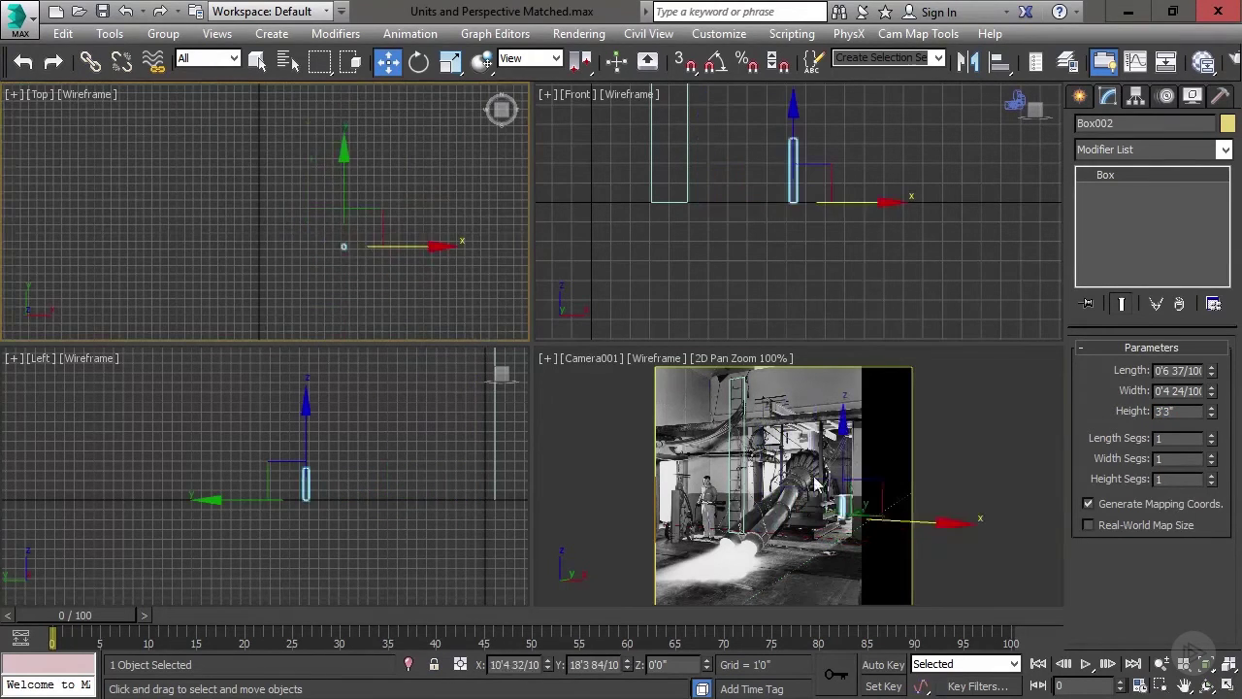
# Fine-tune the box's position in the Top view so its base lines up with the crate's near right corner in the photo
pyautogui.scroll(10, 817, 482)
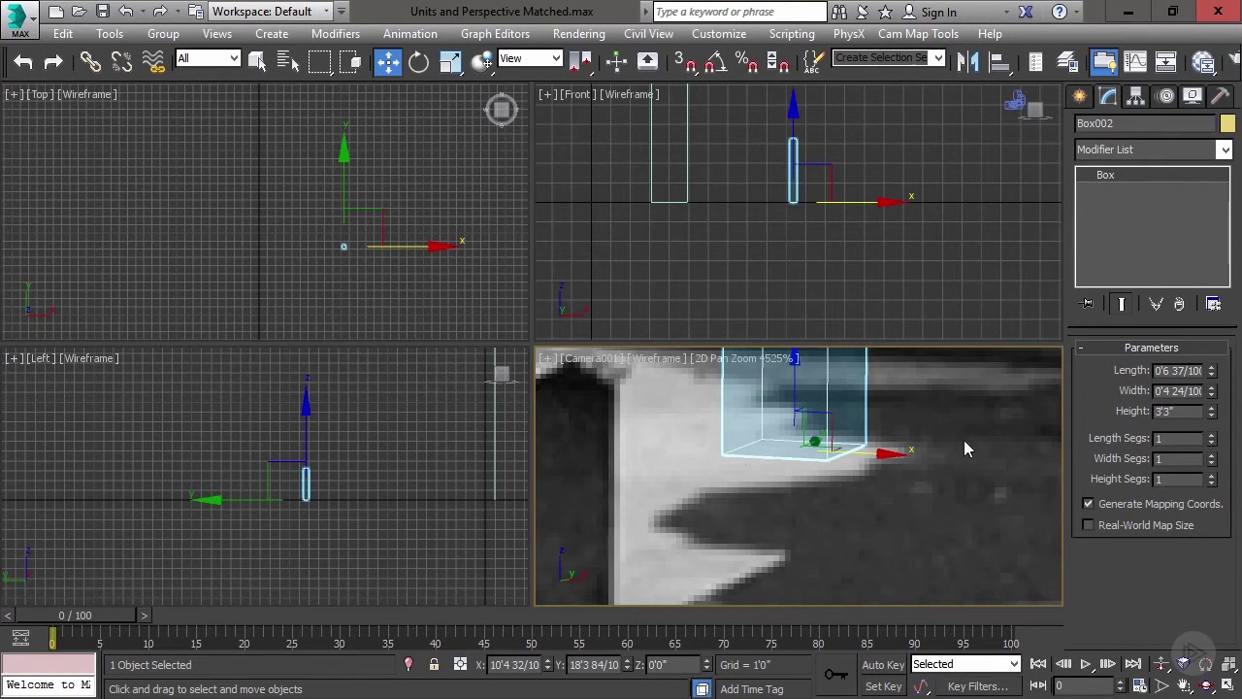
pyautogui.scroll(8, 963, 439)
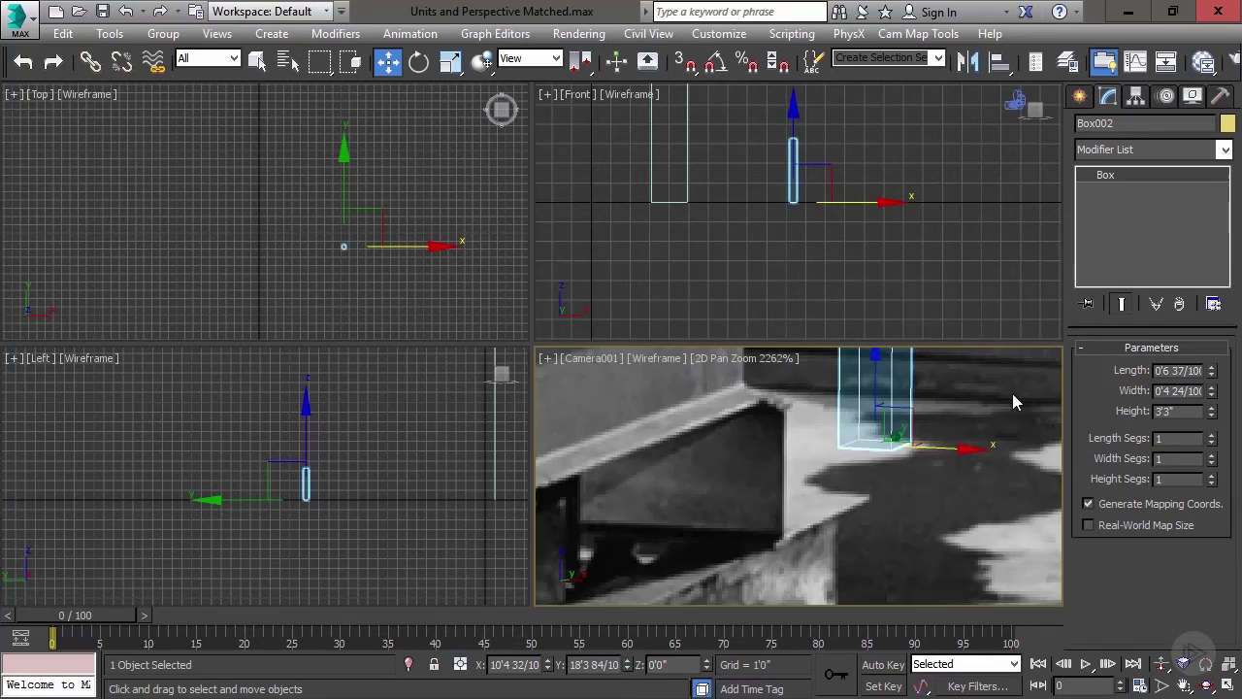
pyautogui.scroll(-1, 1012, 393)
pyautogui.moveTo(1012, 393); pyautogui.dragTo(685, 515, button='middle')
pyautogui.scroll(1, 821, 452)
pyautogui.moveTo(349, 142); pyautogui.dragTo(349, 147)
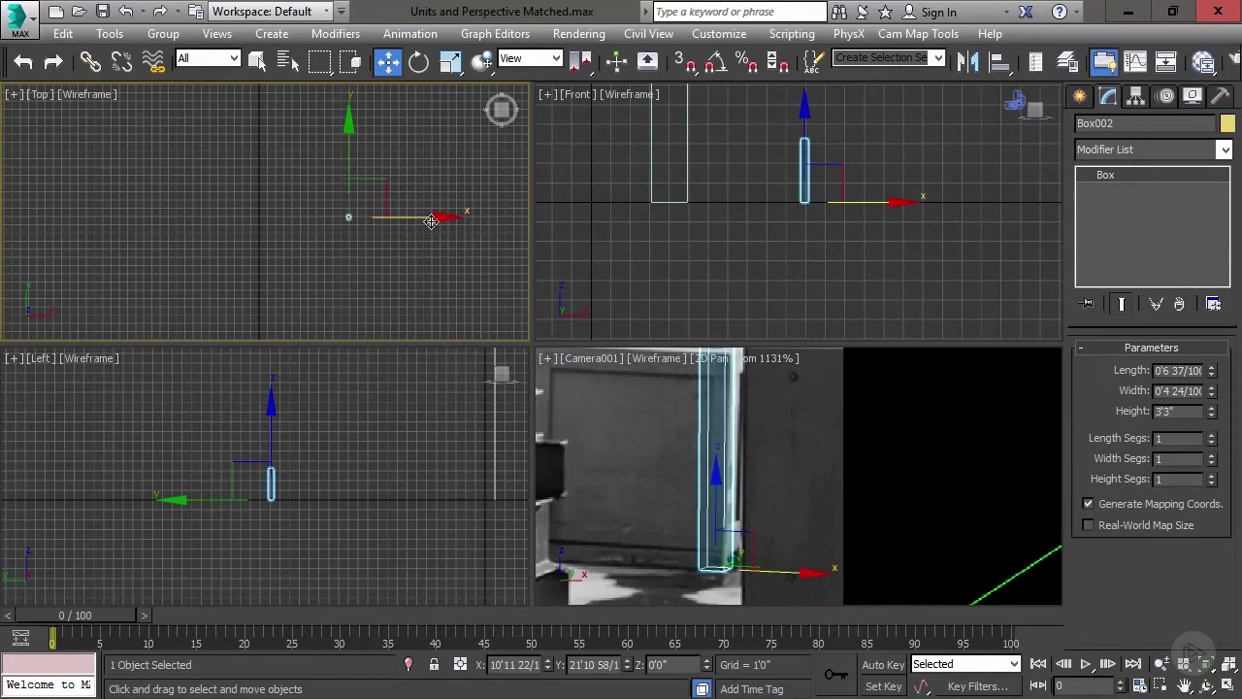
pyautogui.moveTo(430, 221); pyautogui.dragTo(433, 224)
pyautogui.moveTo(351, 170); pyautogui.dragTo(350, 168)
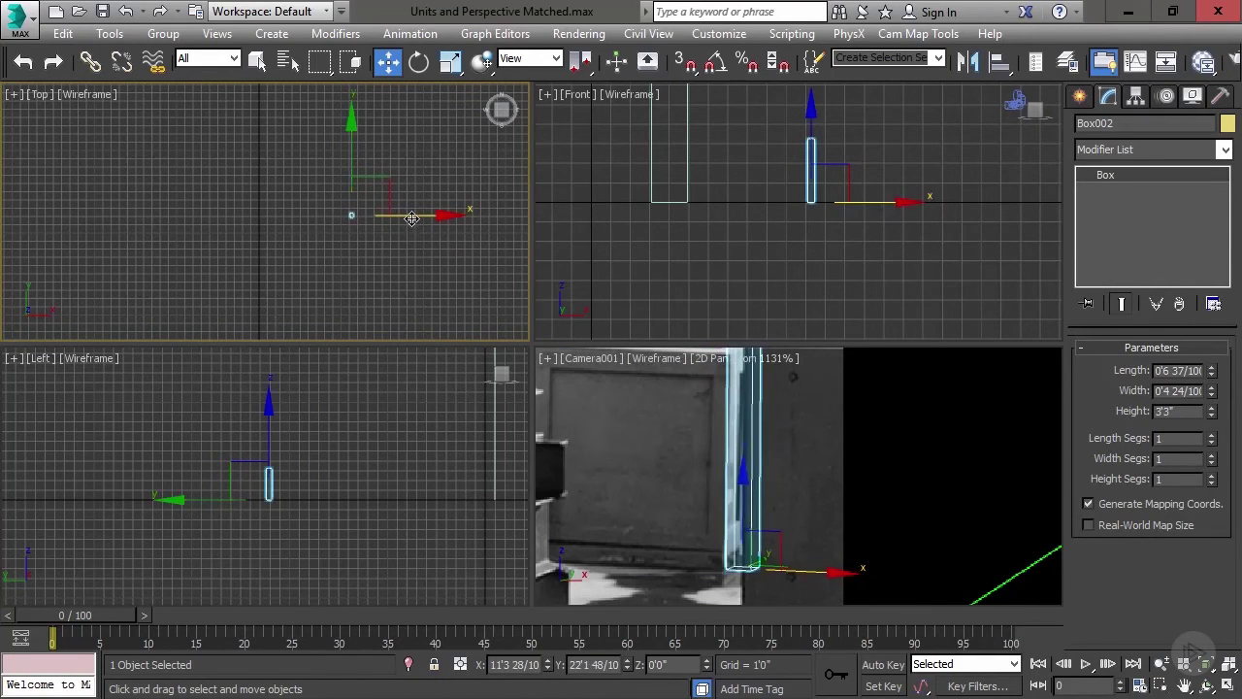
pyautogui.moveTo(411, 218); pyautogui.dragTo(408, 217)
# Compare the box's top with the crate's top edge and set the box's height to 3'0"
pyautogui.scroll(-1, 707, 485)
pyautogui.scroll(2, 704, 475)
pyautogui.moveTo(650, 408); pyautogui.dragTo(656, 477, button='middle')
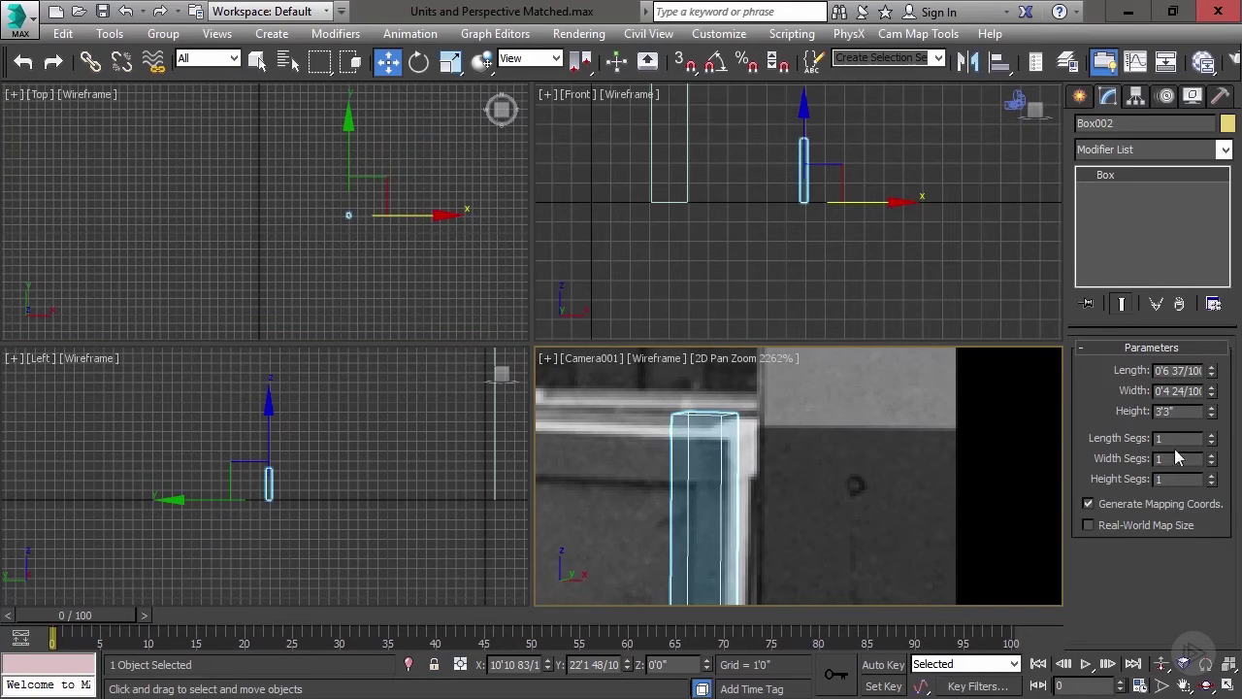
pyautogui.doubleClick(1163, 415)
pyautogui.write('0')
pyautogui.press('Return')
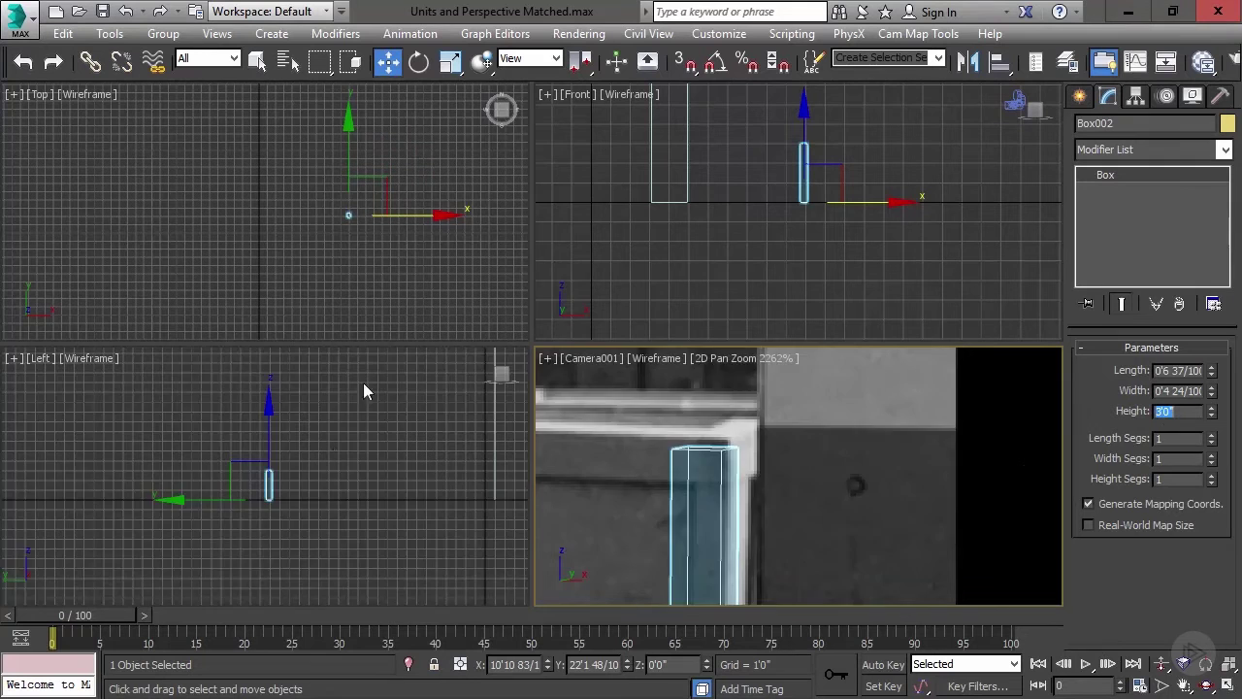
# Clone the box as a single copy farther back along the Y axis and set the copy's height to 6'0"
pyautogui.scroll(-2, 365, 388)
pyautogui.scroll(-4, 696, 481)
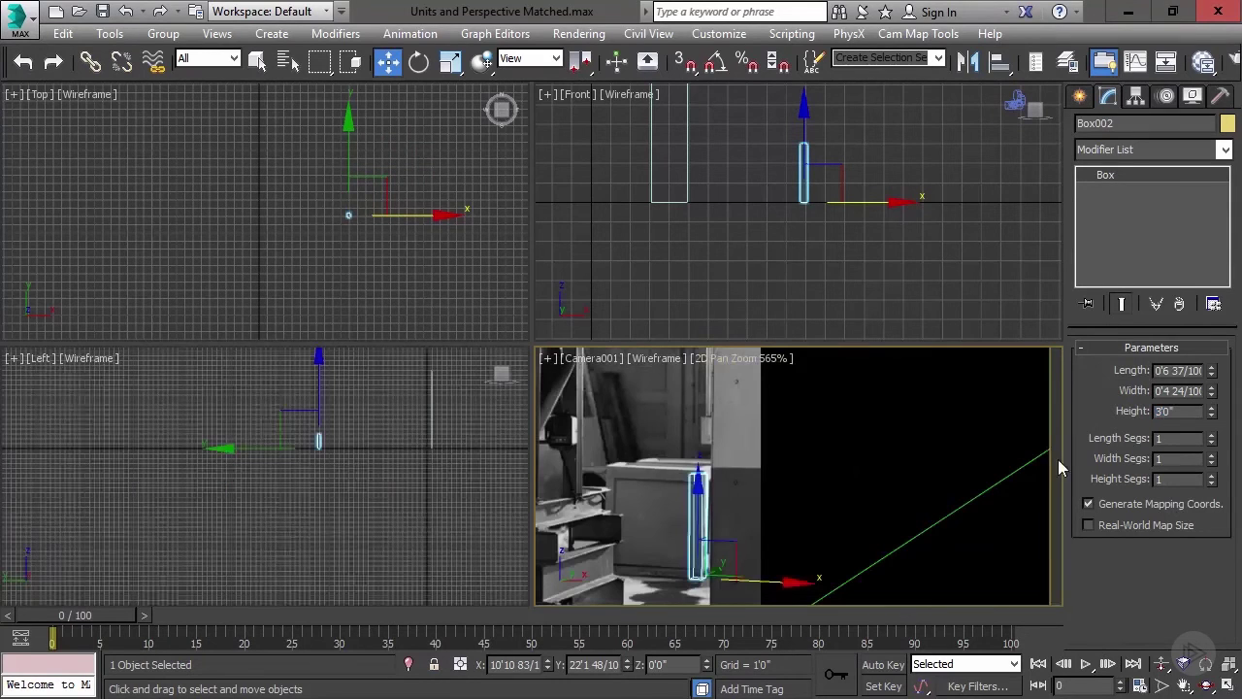
pyautogui.click(349, 172)
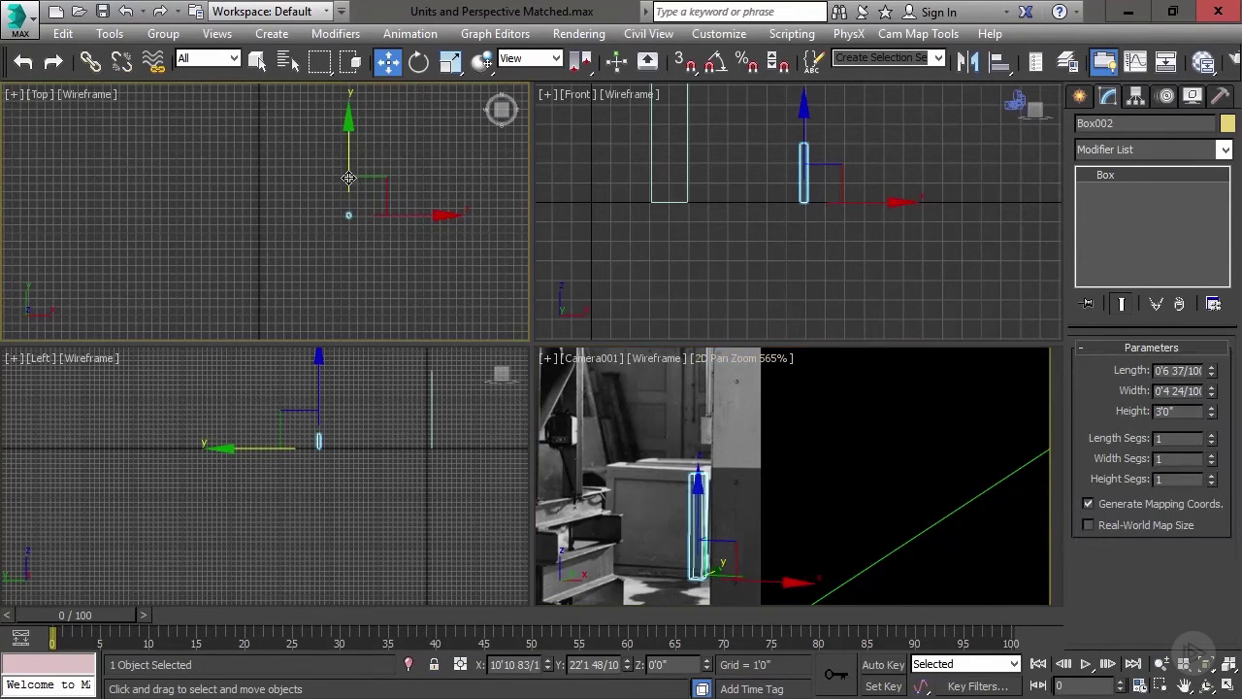
pyautogui.keyDown('shift'); pyautogui.moveTo(349, 171); pyautogui.dragTo(349, 152); pyautogui.keyUp('shift')
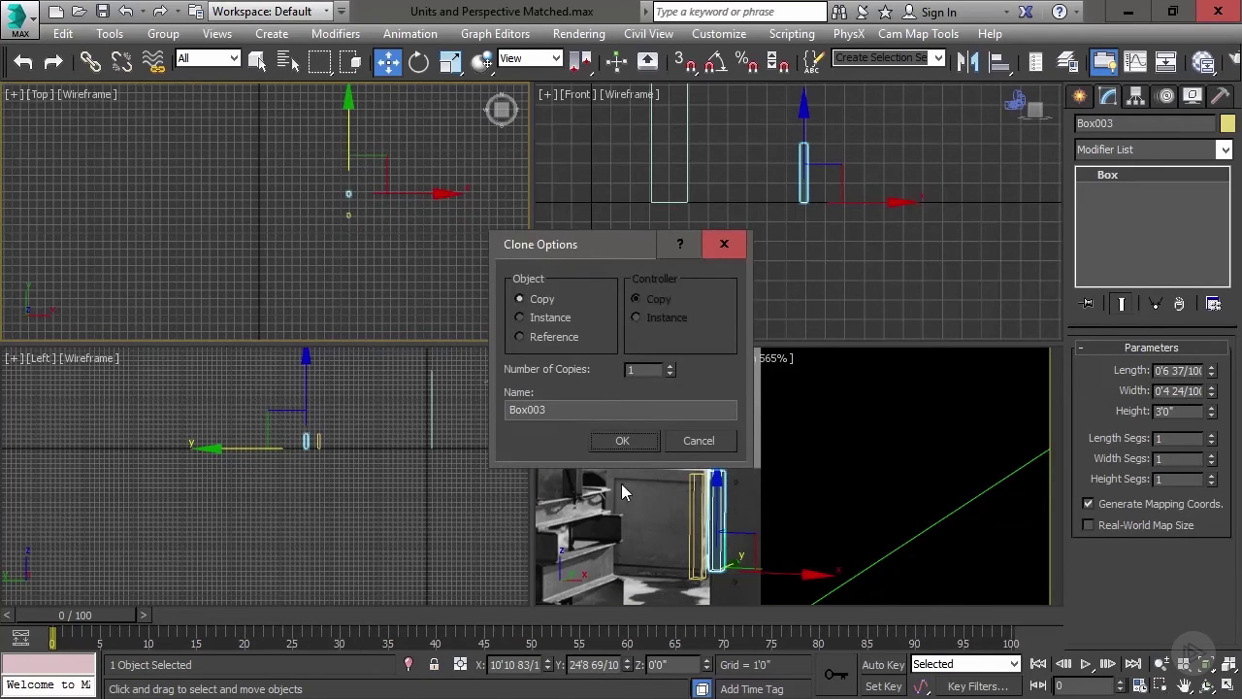
pyautogui.click(630, 439)
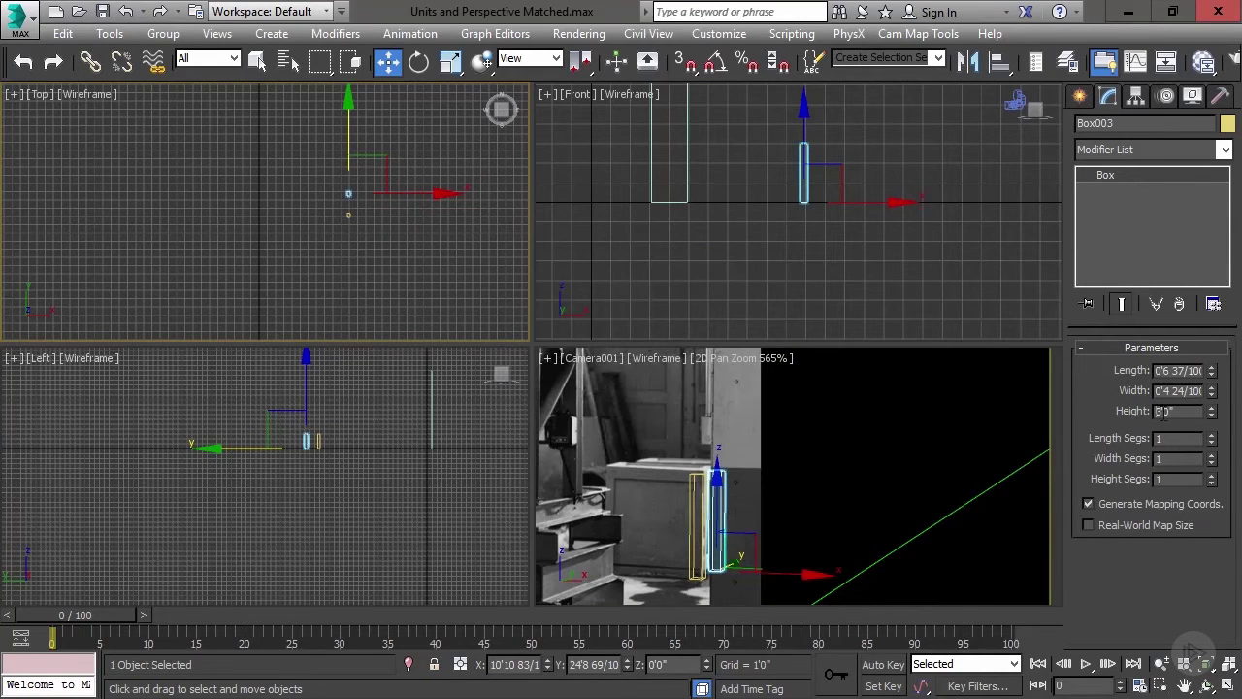
pyautogui.press('Return')
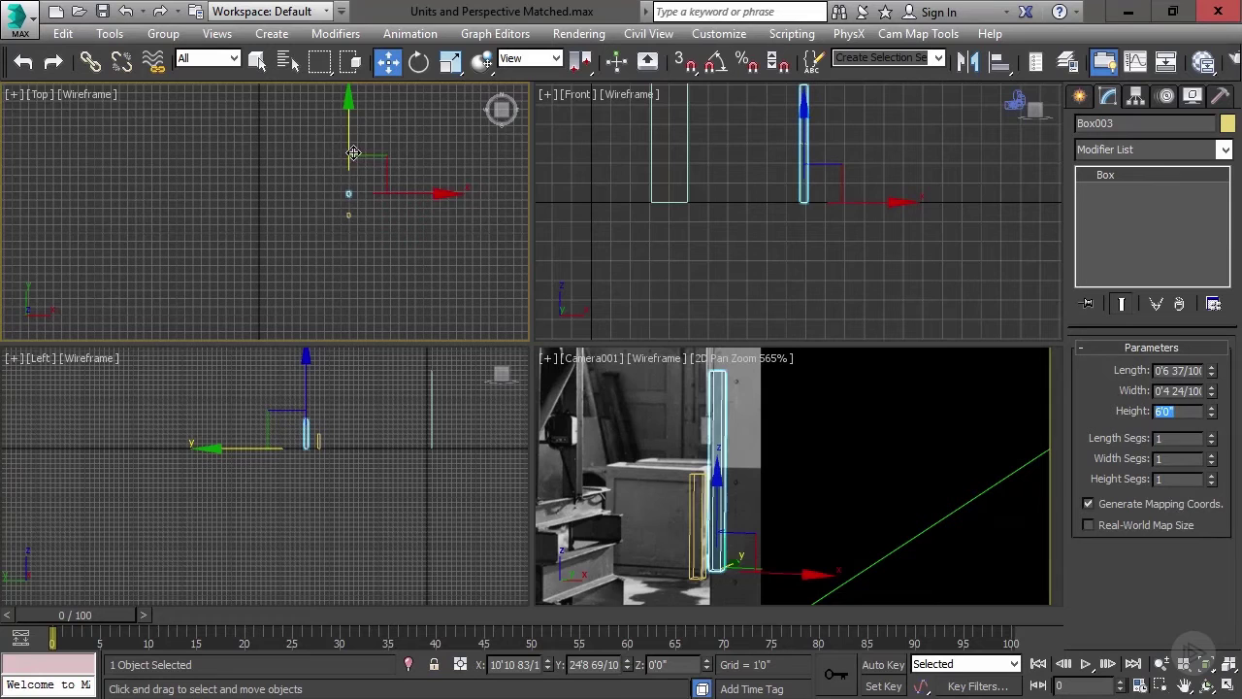
# Place the tall box behind the crate, resized to about 1'5" long and 0'3" wide, and tilt it to match the leaning boards
pyautogui.moveTo(348, 154); pyautogui.dragTo(345, 77)
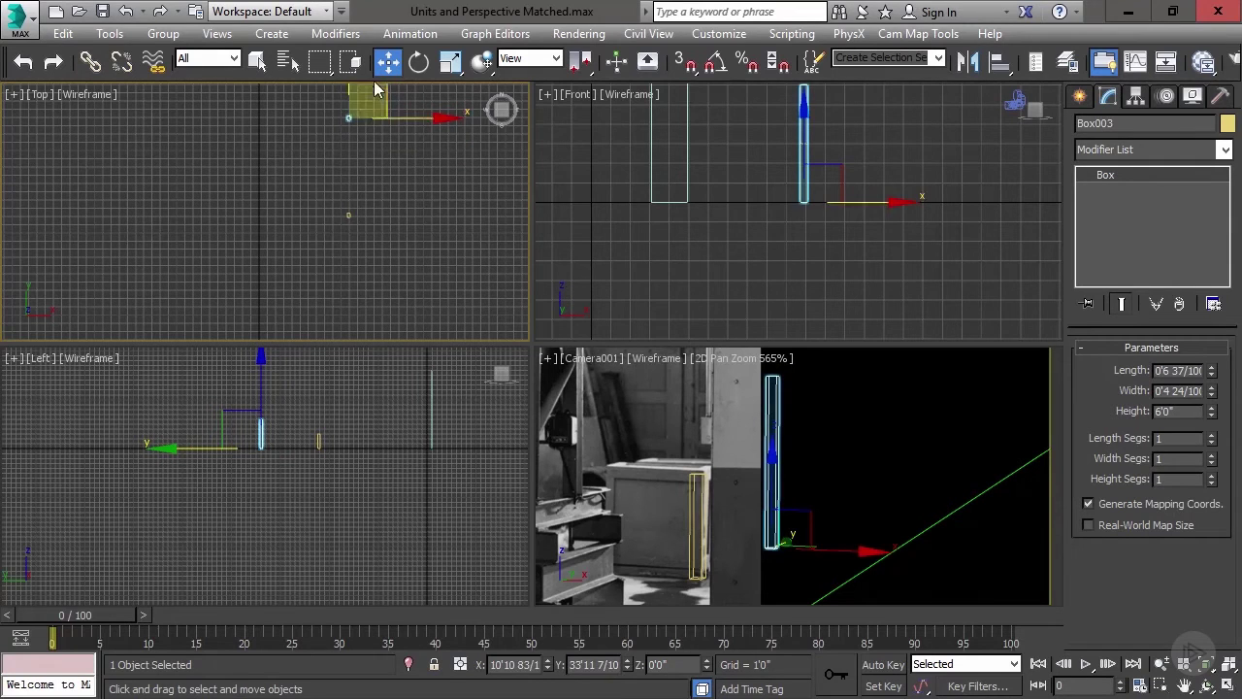
pyautogui.moveTo(388, 118); pyautogui.dragTo(338, 123)
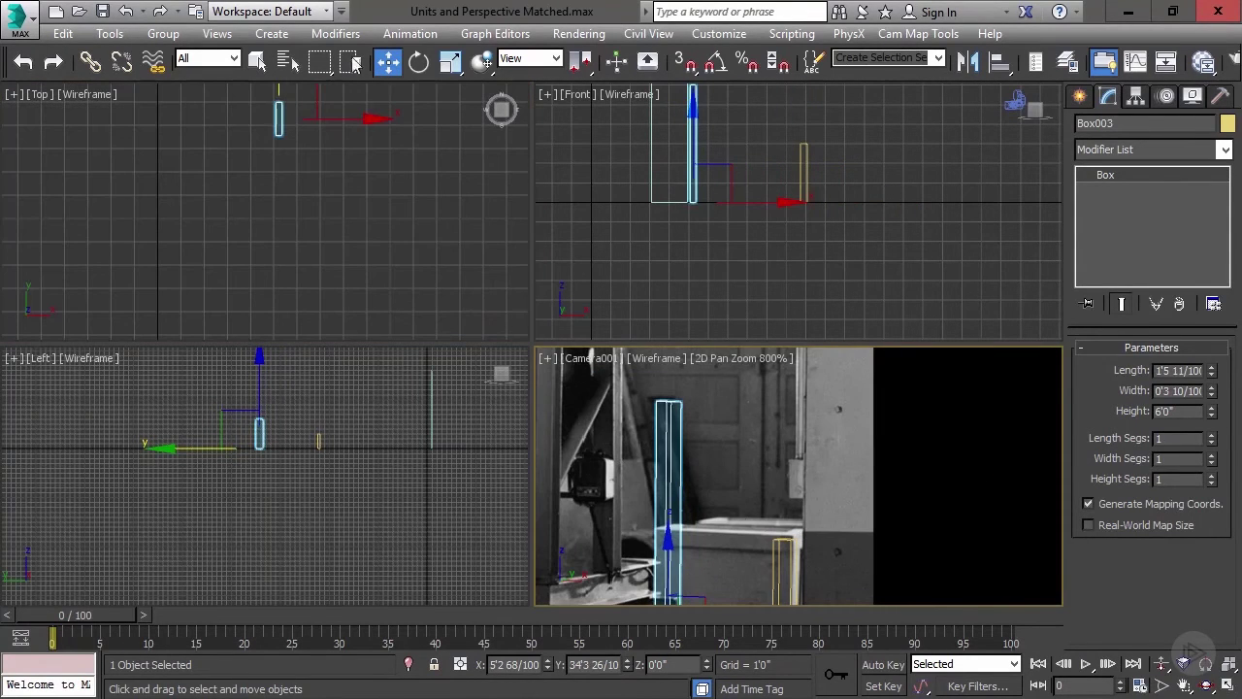
pyautogui.moveTo(333, 216); pyautogui.dragTo(337, 276, button='middle')
pyautogui.moveTo(283, 124); pyautogui.dragTo(283, 114)
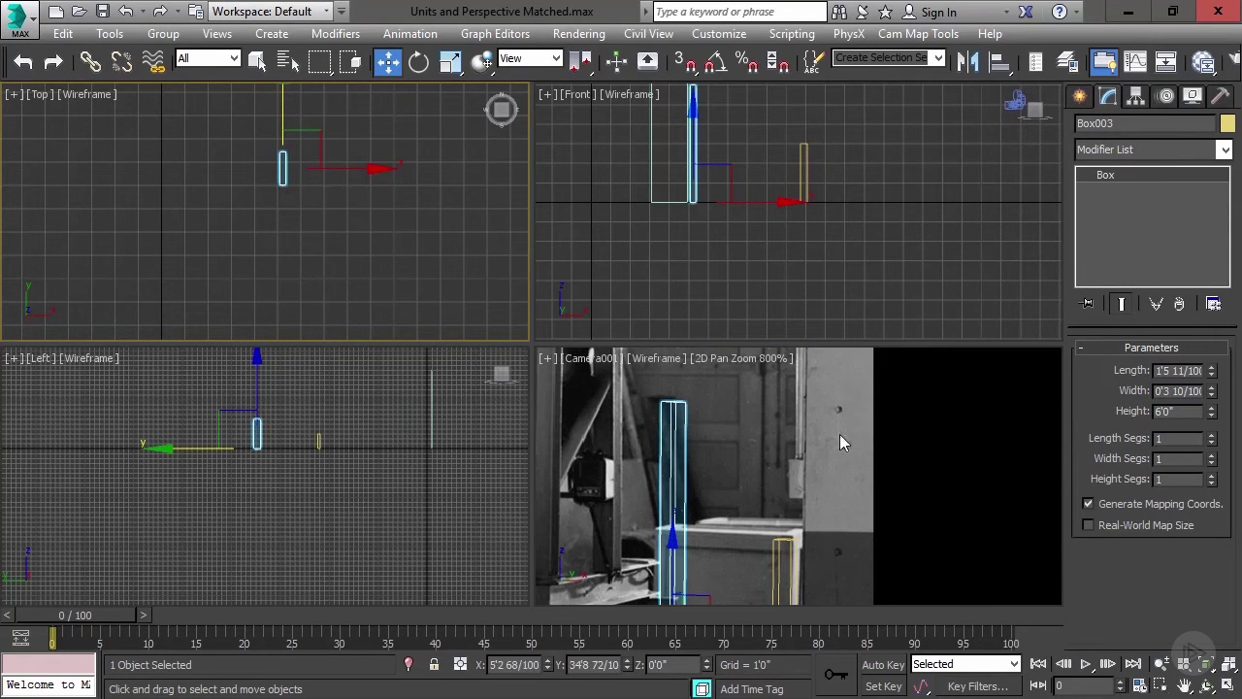
pyautogui.click(418, 61)
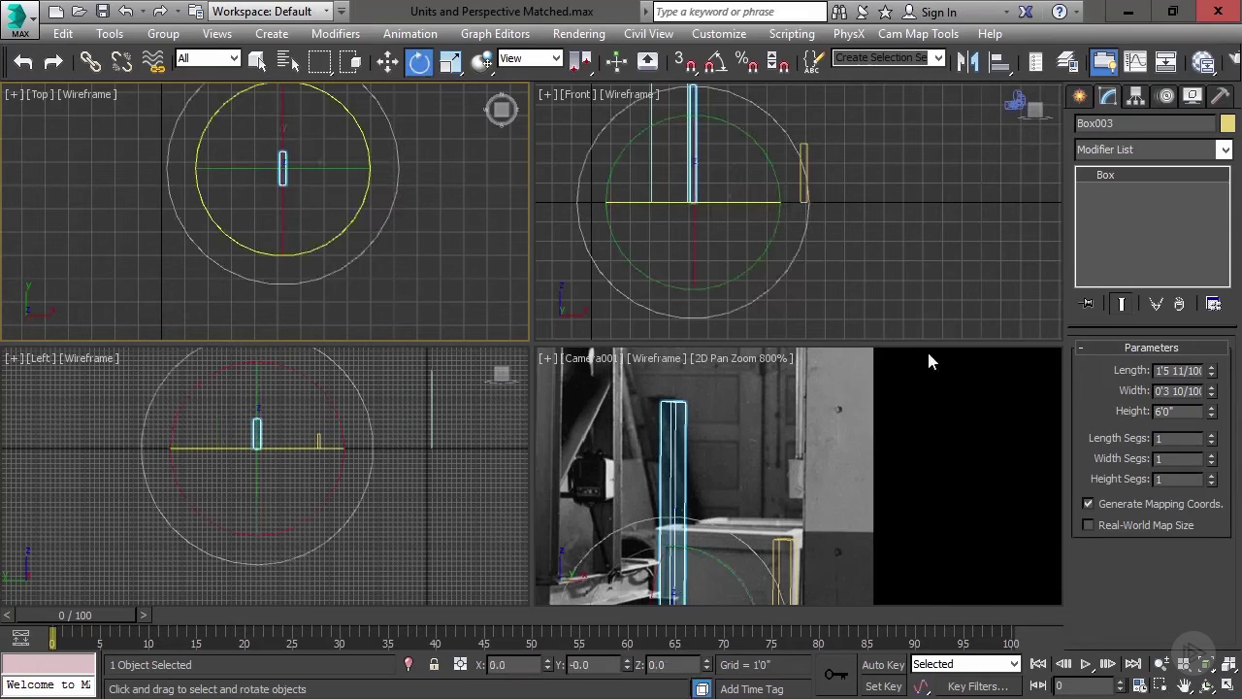
pyautogui.moveTo(767, 171); pyautogui.dragTo(771, 158)
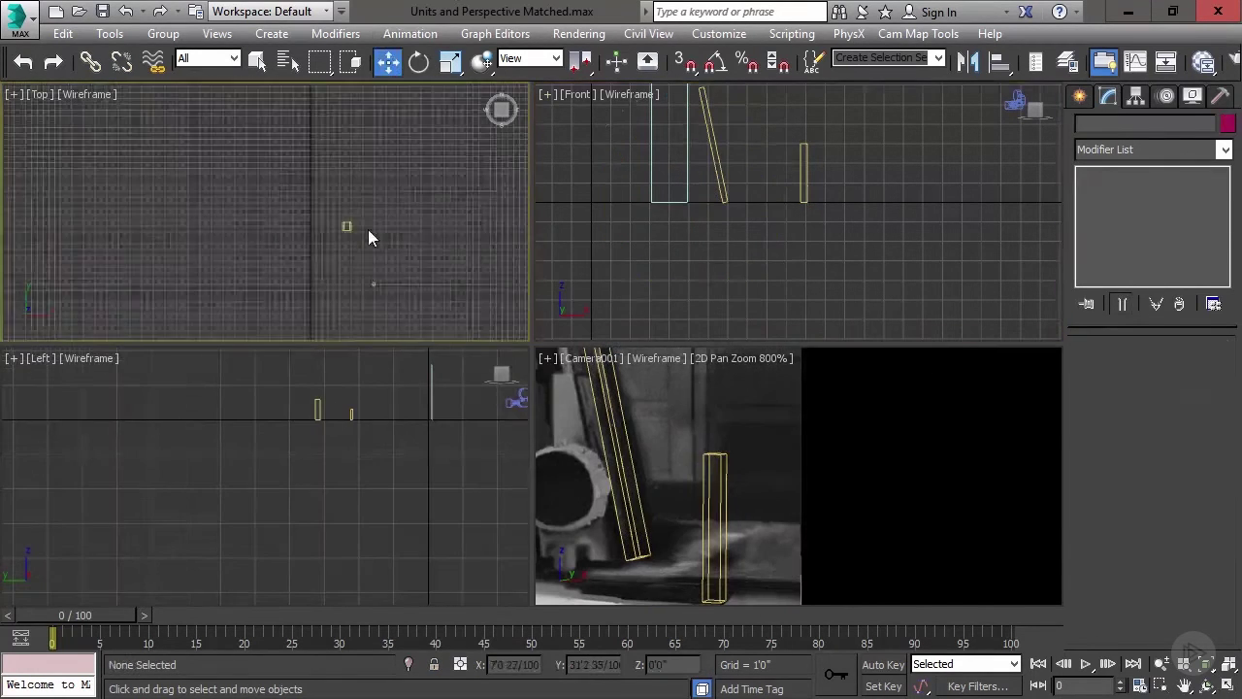
# Draw a floor plane about 52'1" long and 20'4" wide in the Top view
pyautogui.moveTo(369, 233); pyautogui.dragTo(370, 100, button='middle')
pyautogui.scroll(-2, 370, 100)
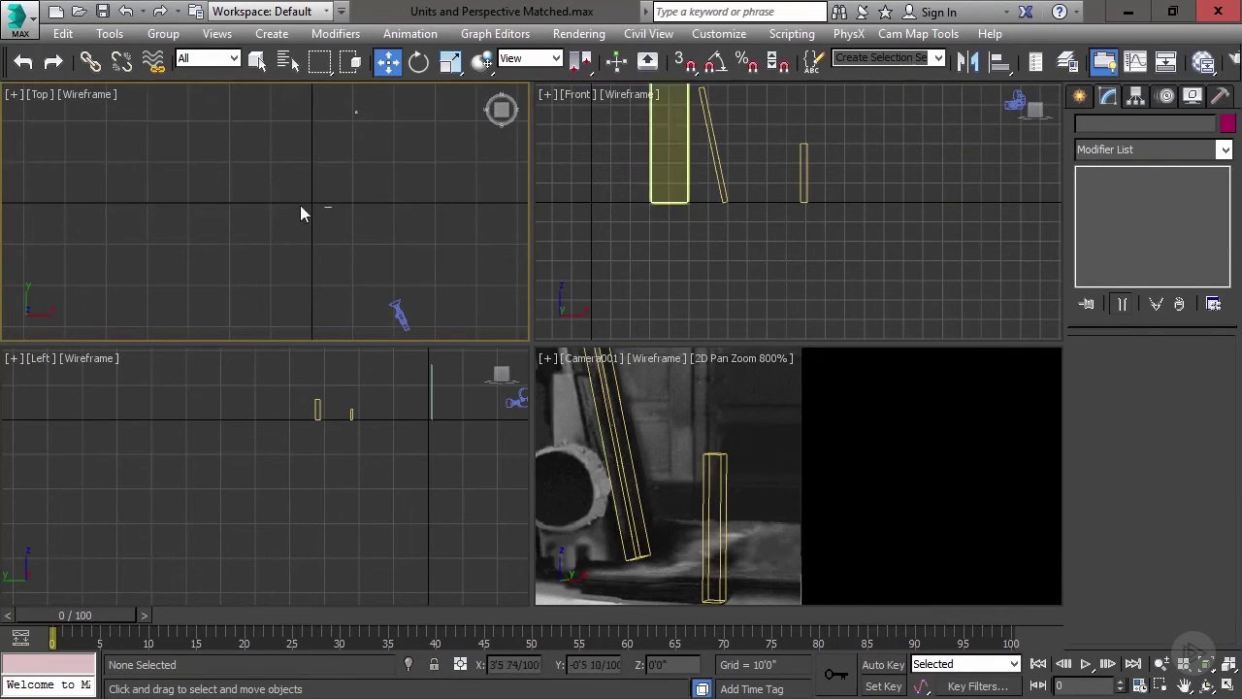
pyautogui.scroll(-2, 772, 432)
pyautogui.moveTo(714, 419); pyautogui.dragTo(859, 416, button='middle')
pyautogui.scroll(-2, 800, 451)
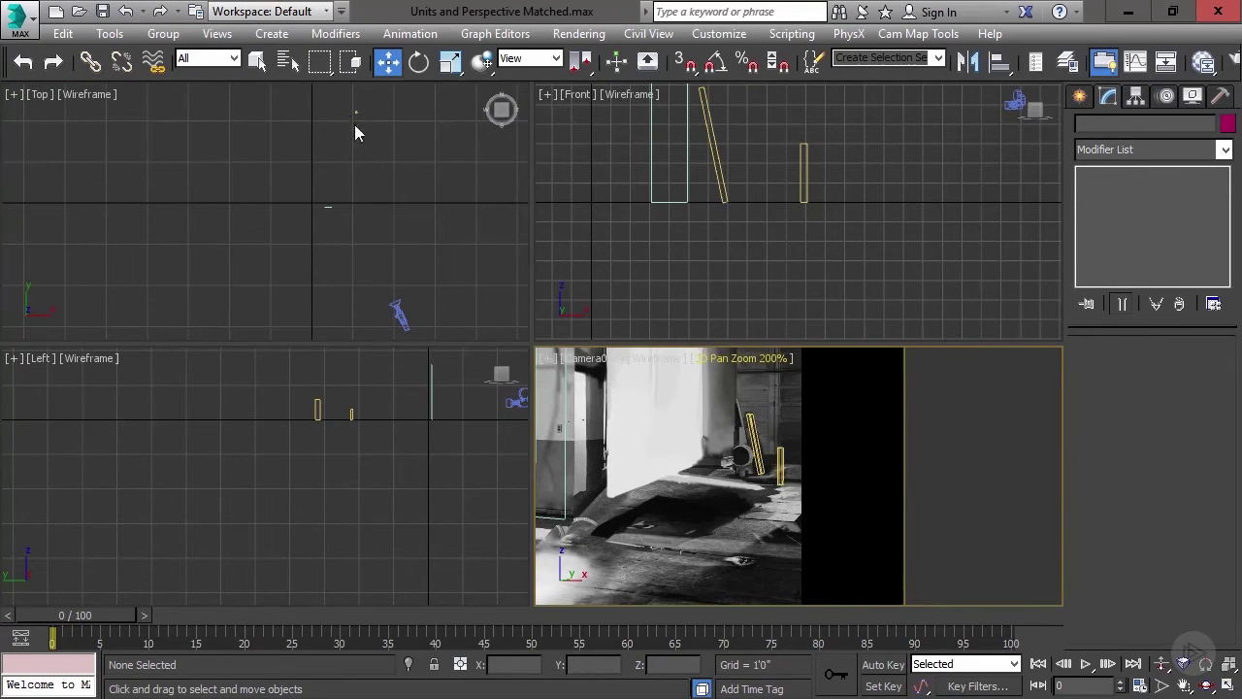
pyautogui.hotkey('alt', 'b')
pyautogui.click(755, 512)
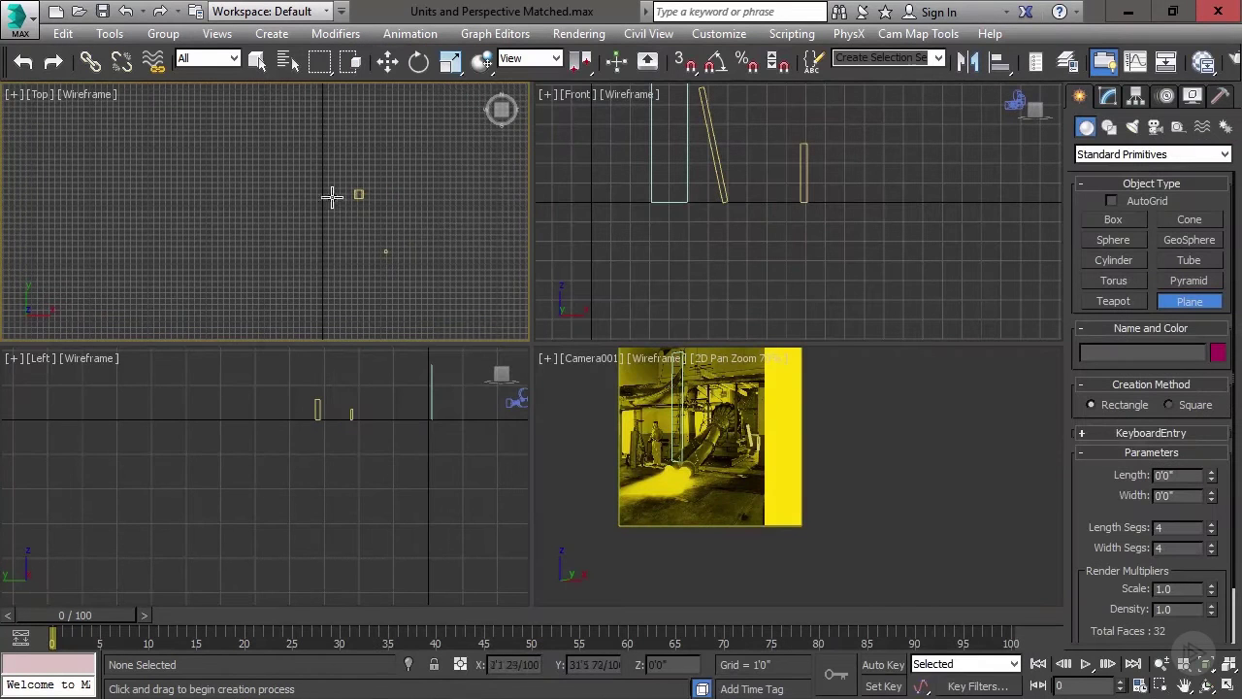
pyautogui.moveTo(323, 193); pyautogui.dragTo(436, 493)
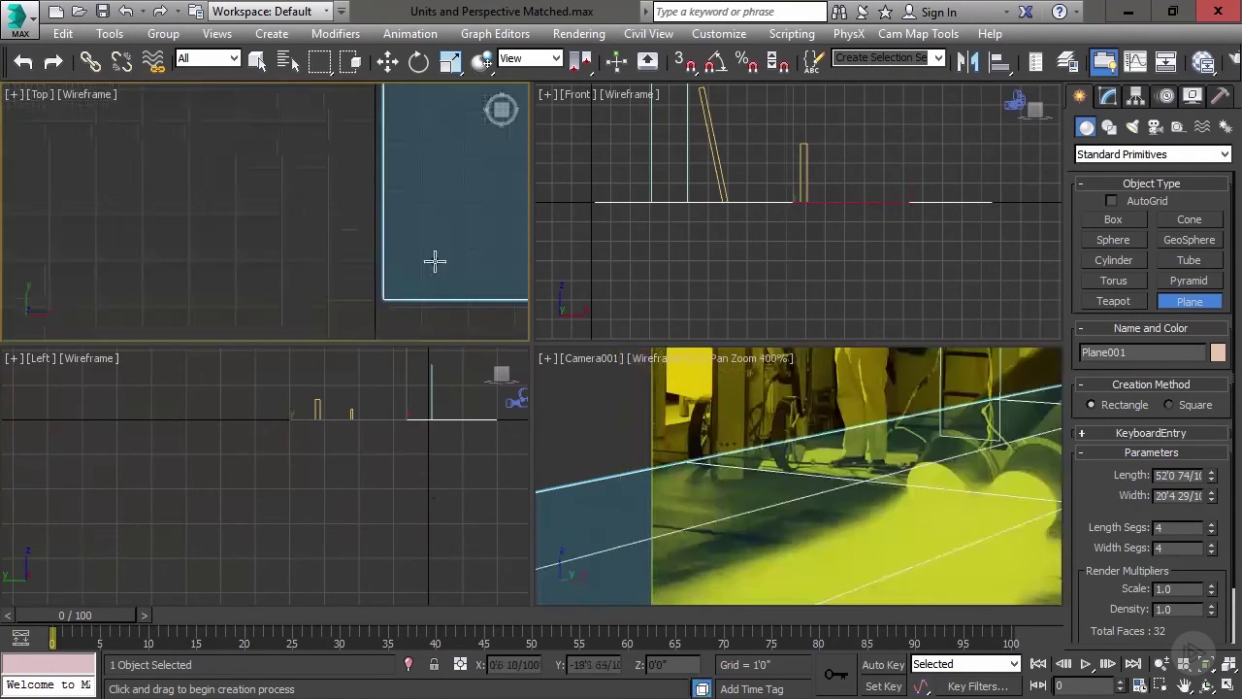
# Set the floor plane's length and width segments to 1 and convert it to an Editable Poly
pyautogui.click(1107, 95)
pyautogui.rightClick(1213, 425)
pyautogui.rightClick(1212, 445)
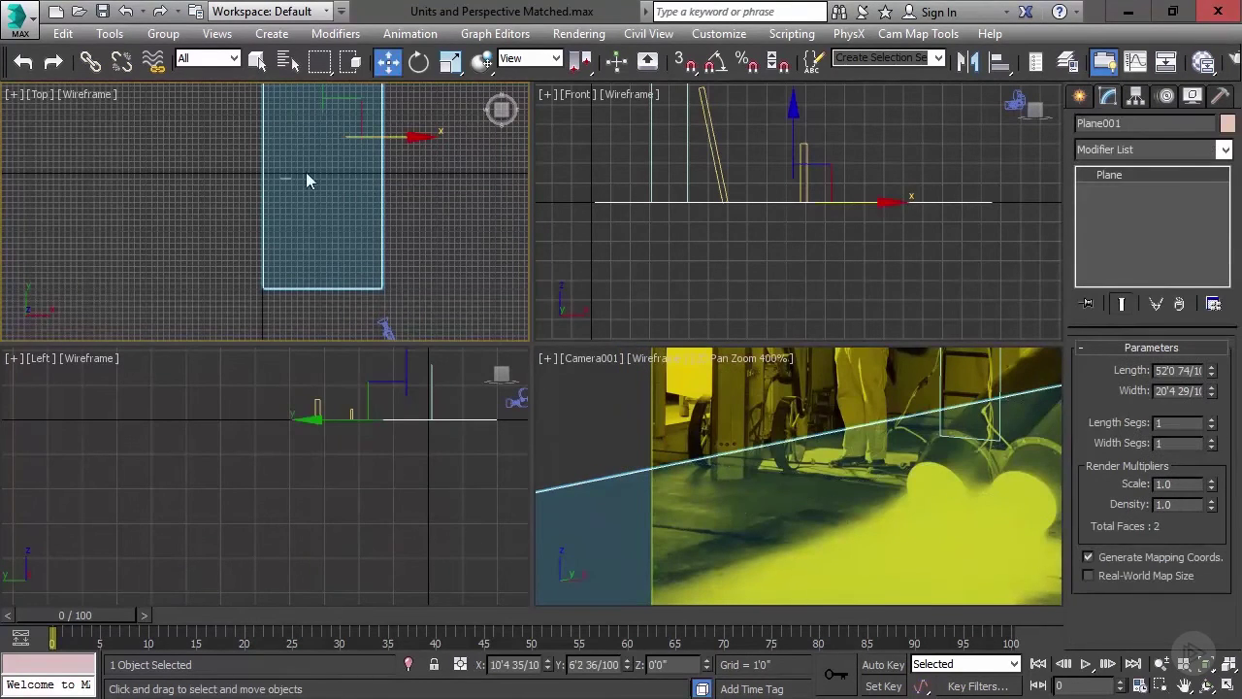
pyautogui.rightClick(383, 192)
pyautogui.moveTo(417, 386)
pyautogui.click(601, 403)
# Move the floor plane's left-side vertices onto the world Y axis and show the camera view in Realistic shading
pyautogui.click(1101, 370)
pyautogui.moveTo(309, 153); pyautogui.dragTo(379, 291, button='middle')
pyautogui.scroll(-4, 275, 133)
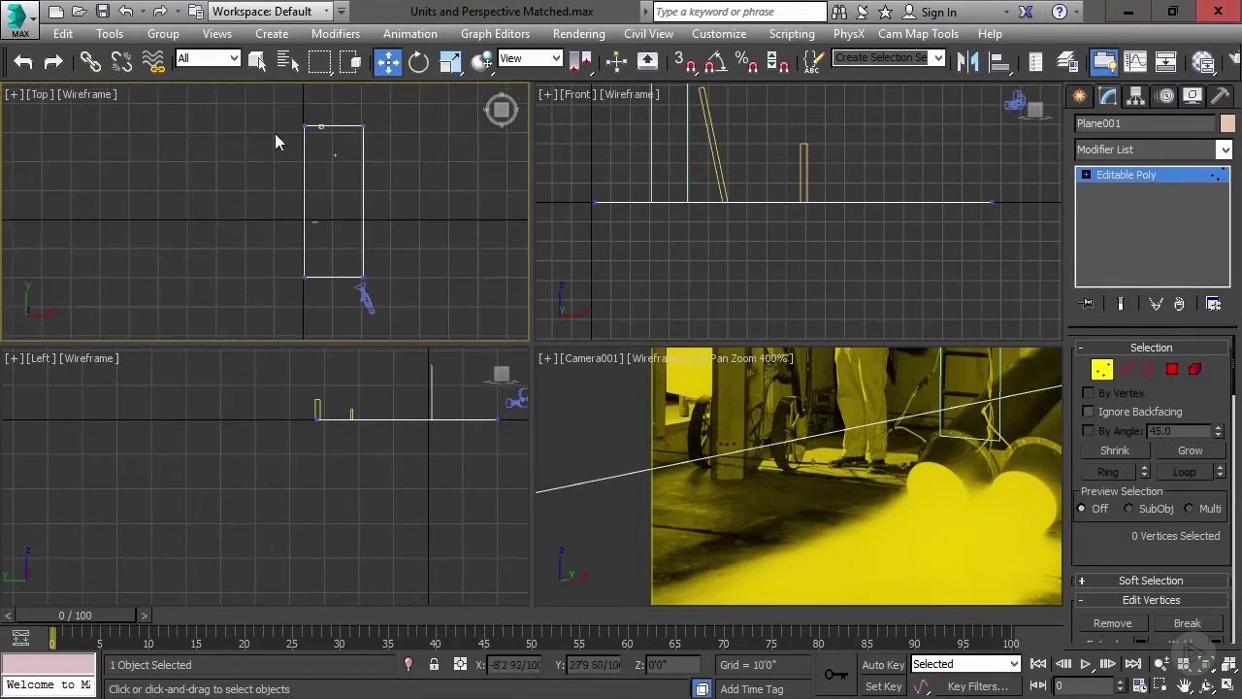
pyautogui.moveTo(273, 112); pyautogui.dragTo(334, 291)
pyautogui.scroll(5, 319, 257)
pyautogui.moveTo(318, 257); pyautogui.dragTo(433, 401, button='middle')
pyautogui.scroll(10, 388, 298)
pyautogui.moveTo(368, 114); pyautogui.dragTo(347, 114)
pyautogui.scroll(-4, 711, 456)
pyautogui.moveTo(382, 305); pyautogui.dragTo(442, 324, button='middle')
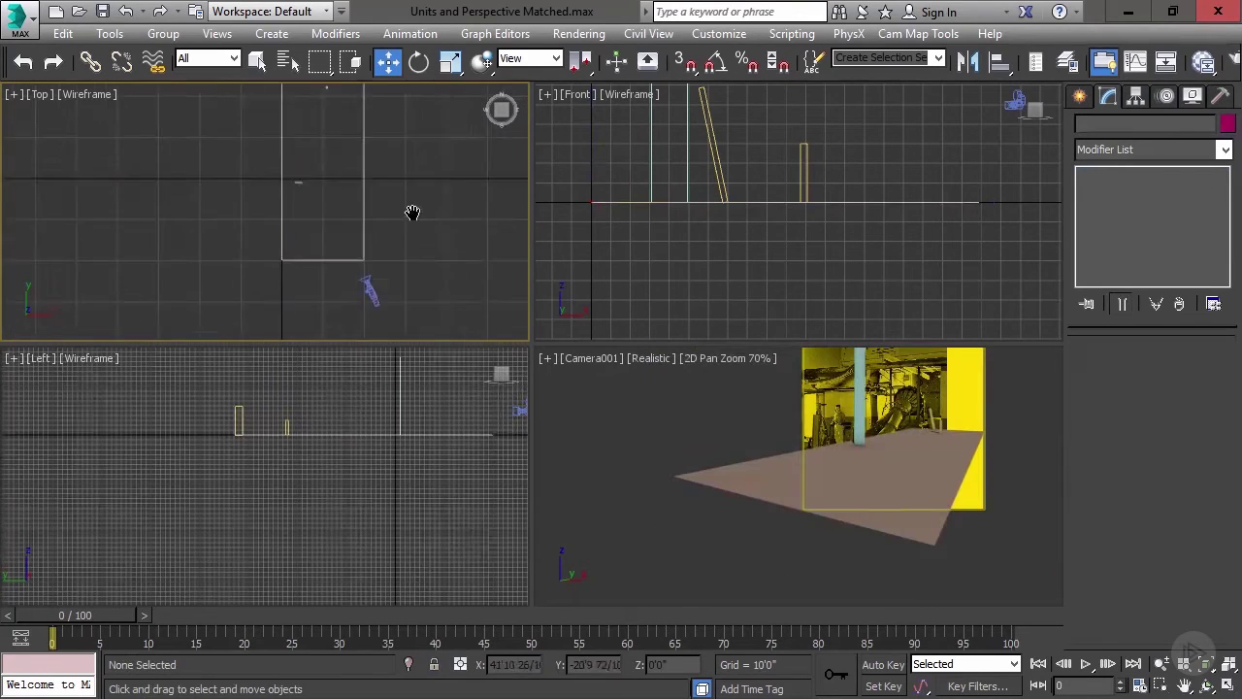
# Select the camera in the Top view and rename it Projector
pyautogui.moveTo(410, 213); pyautogui.dragTo(400, 251, button='middle')
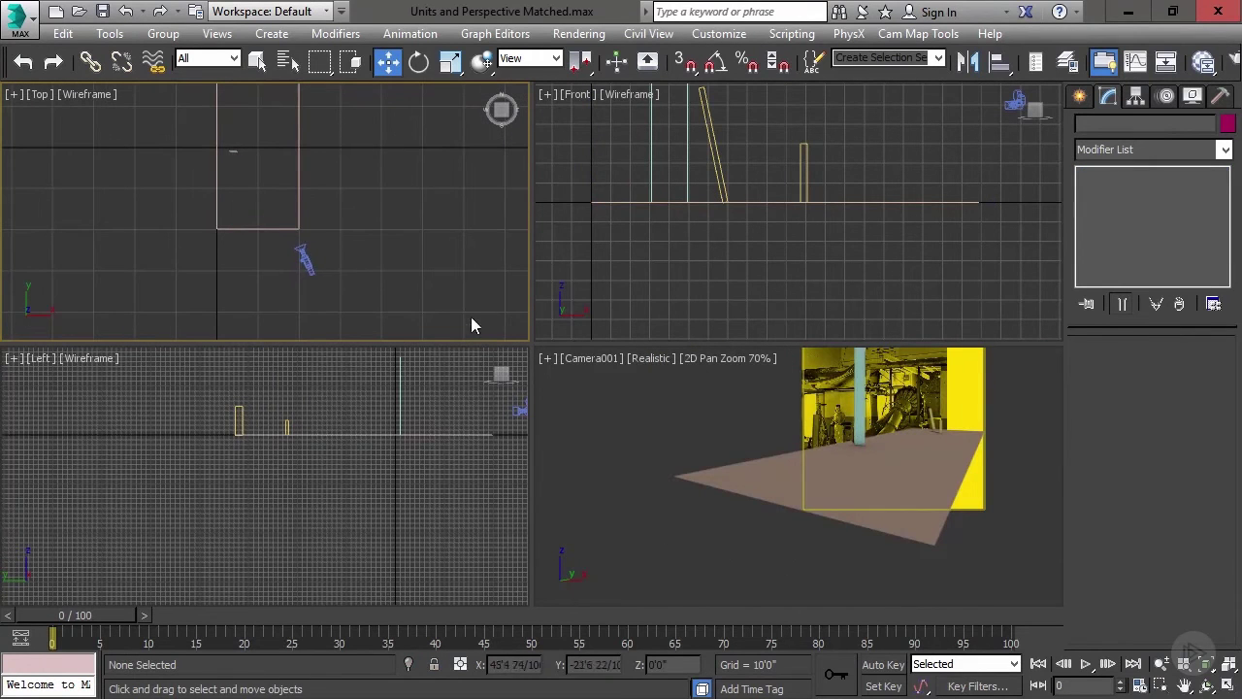
pyautogui.click(304, 258)
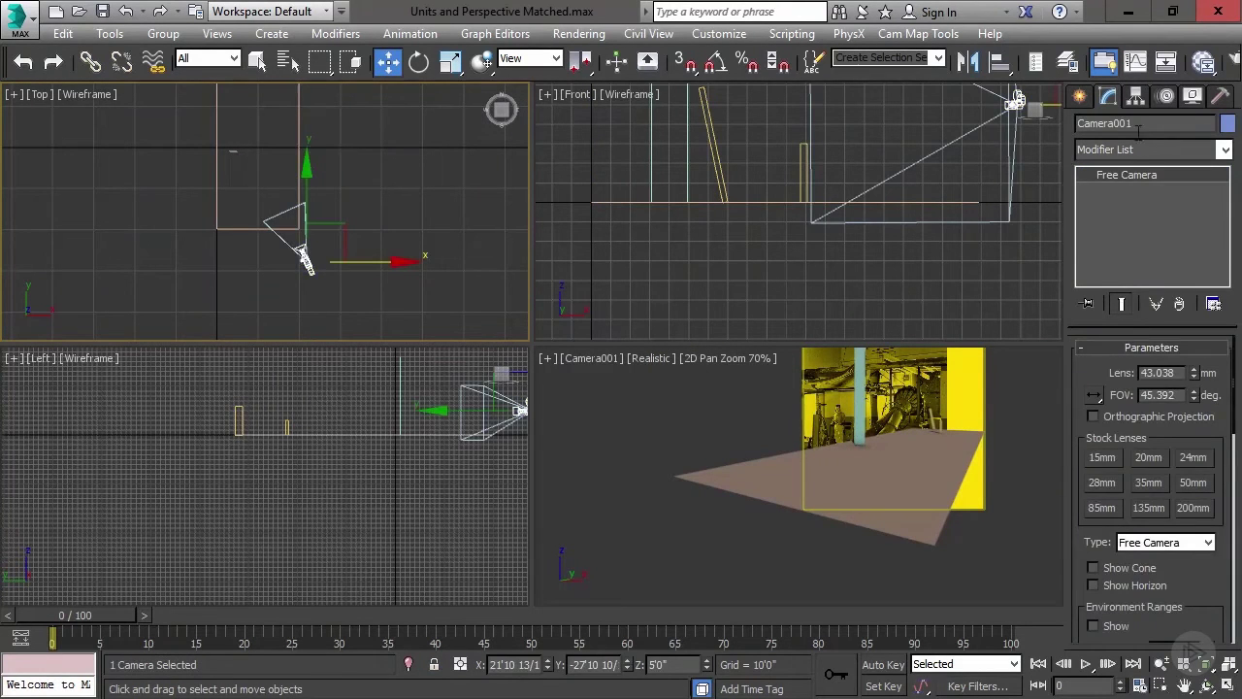
pyautogui.click(1130, 123)
pyautogui.write('Projector')
pyautogui.press('Return')
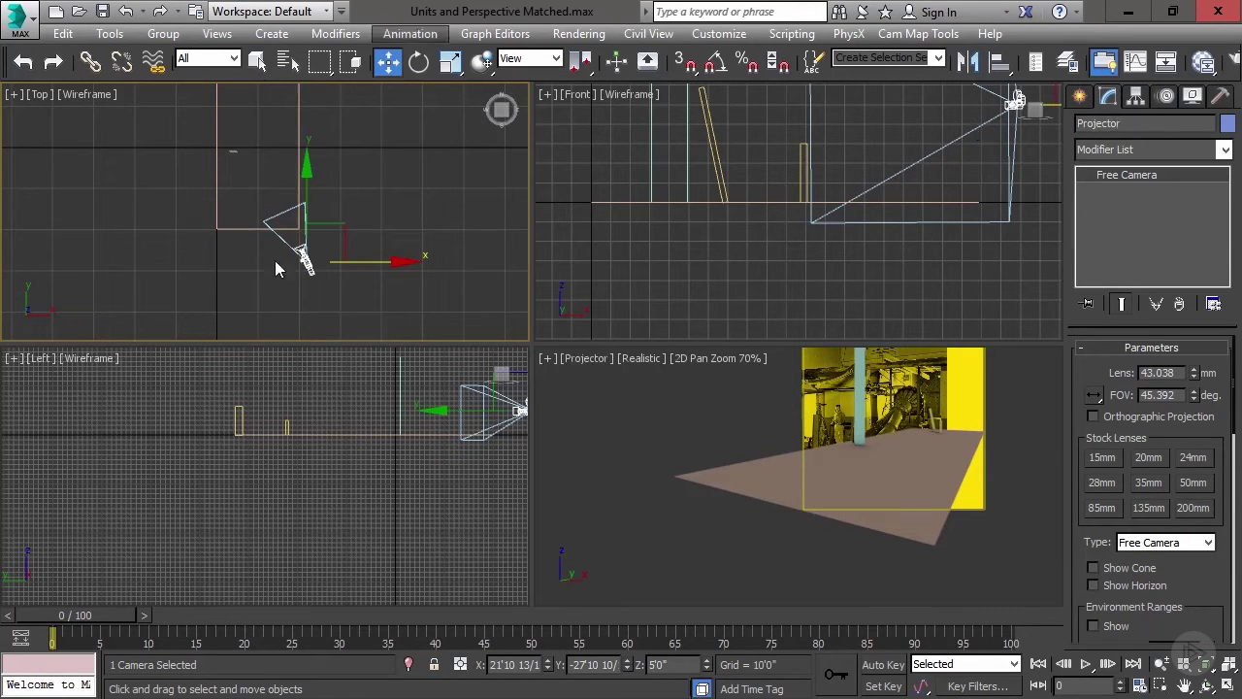
# Clone the Projector camera as an independent copy named Projector Working
pyautogui.click(63, 34)
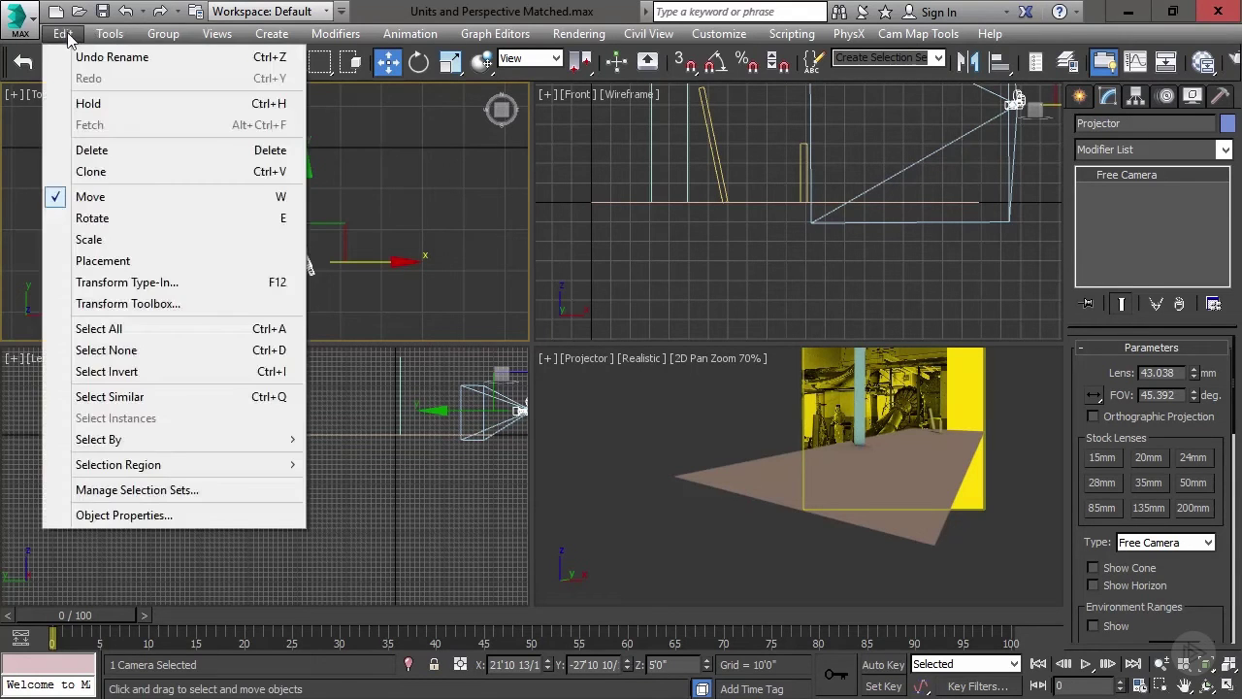
pyautogui.click(143, 173)
pyautogui.click(544, 308)
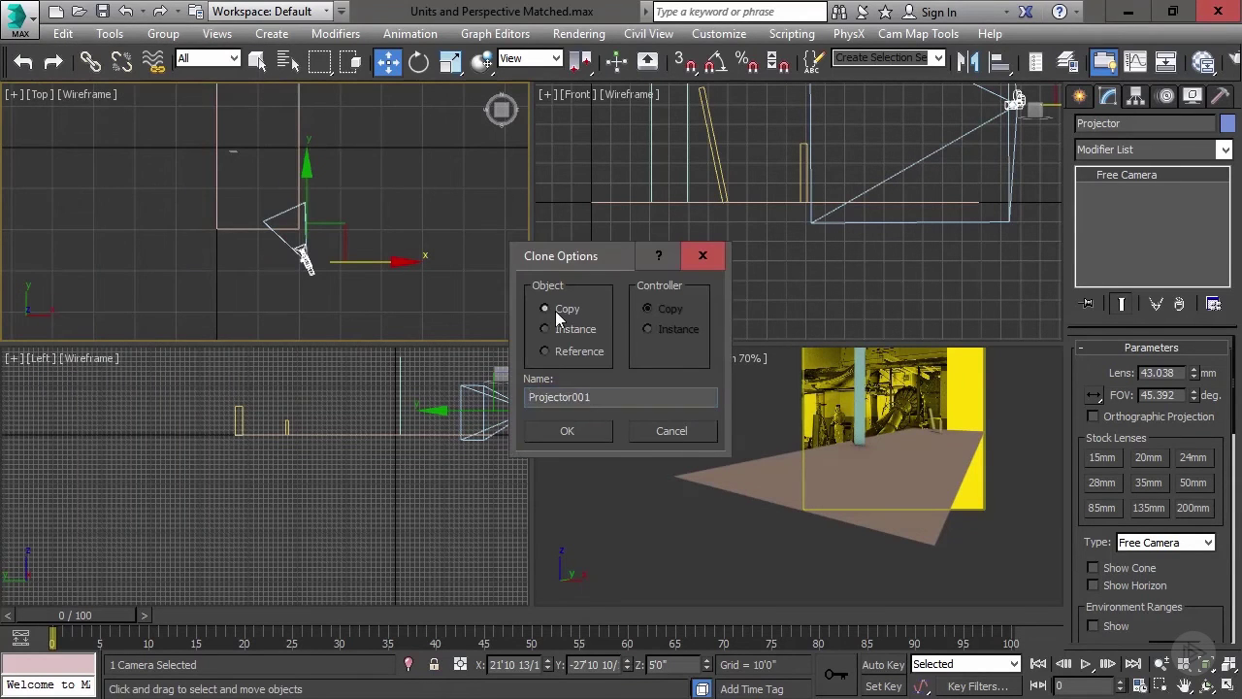
pyautogui.click(568, 398)
pyautogui.press('BackSpace')
pyautogui.press('BackSpace')
pyautogui.press('BackSpace')
pyautogui.write('Wor')
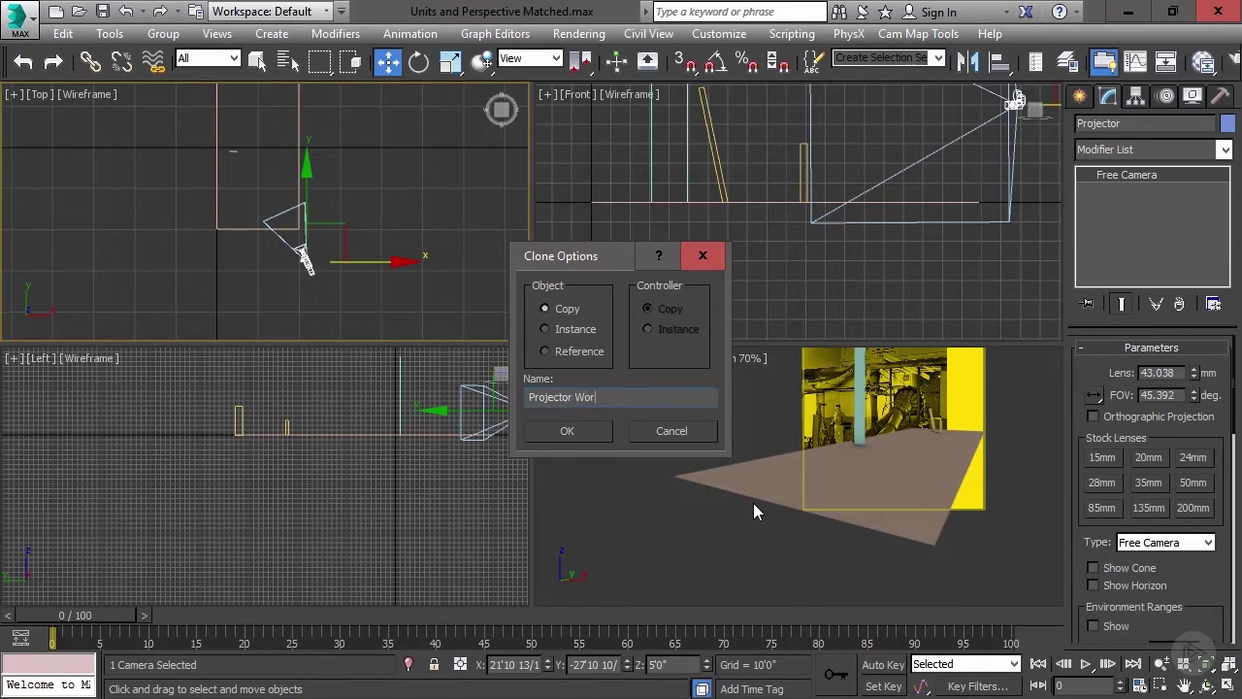
pyautogui.write('king')
pyautogui.press('Return')
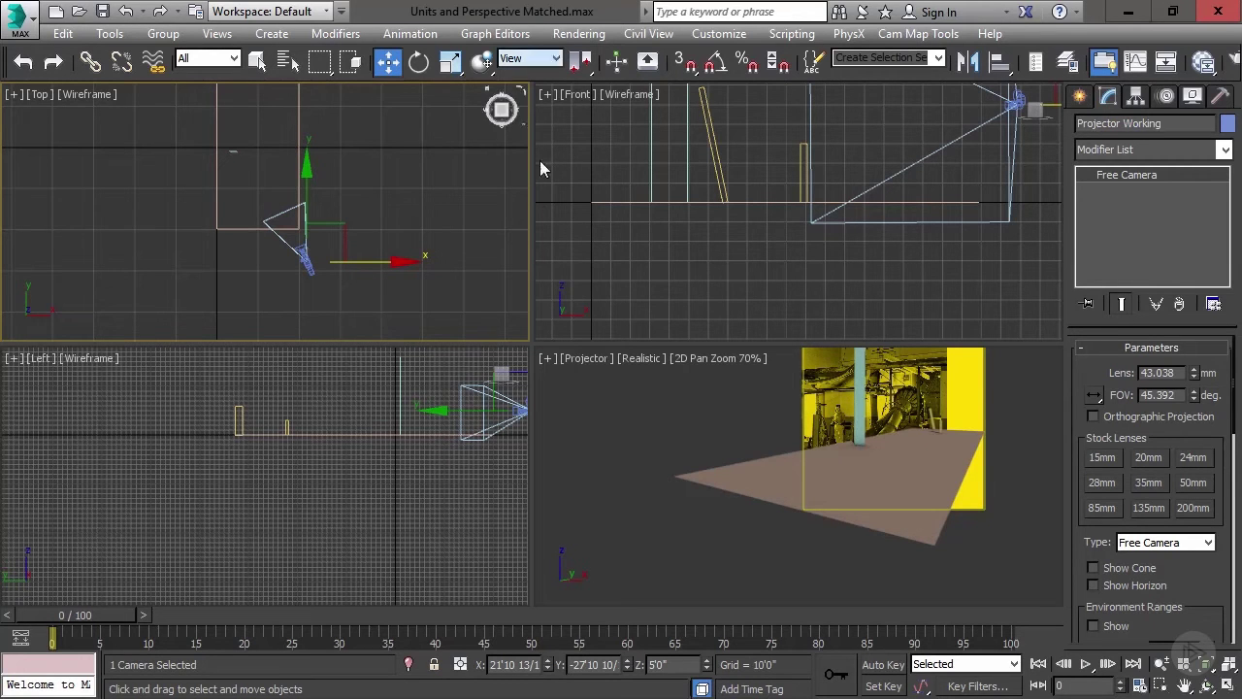
# Select the original Projector camera by name and hide it, then select the Projector Working camera in the Top view
pyautogui.click(286, 59)
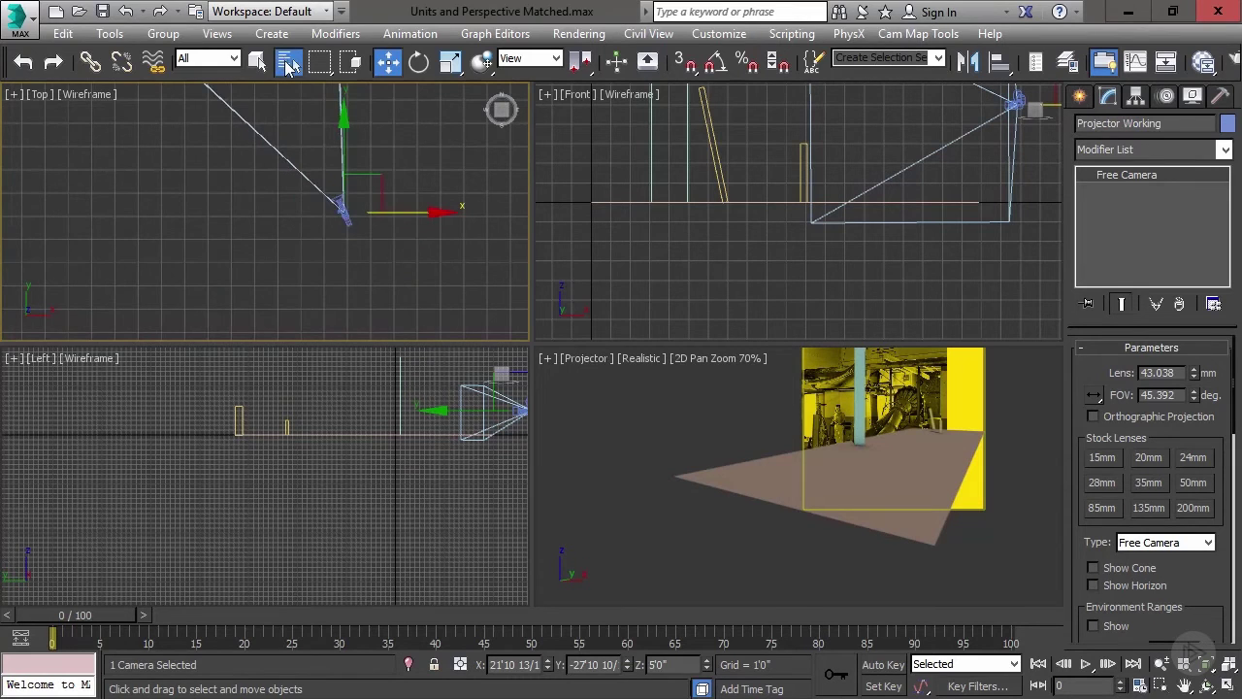
pyautogui.click(287, 64)
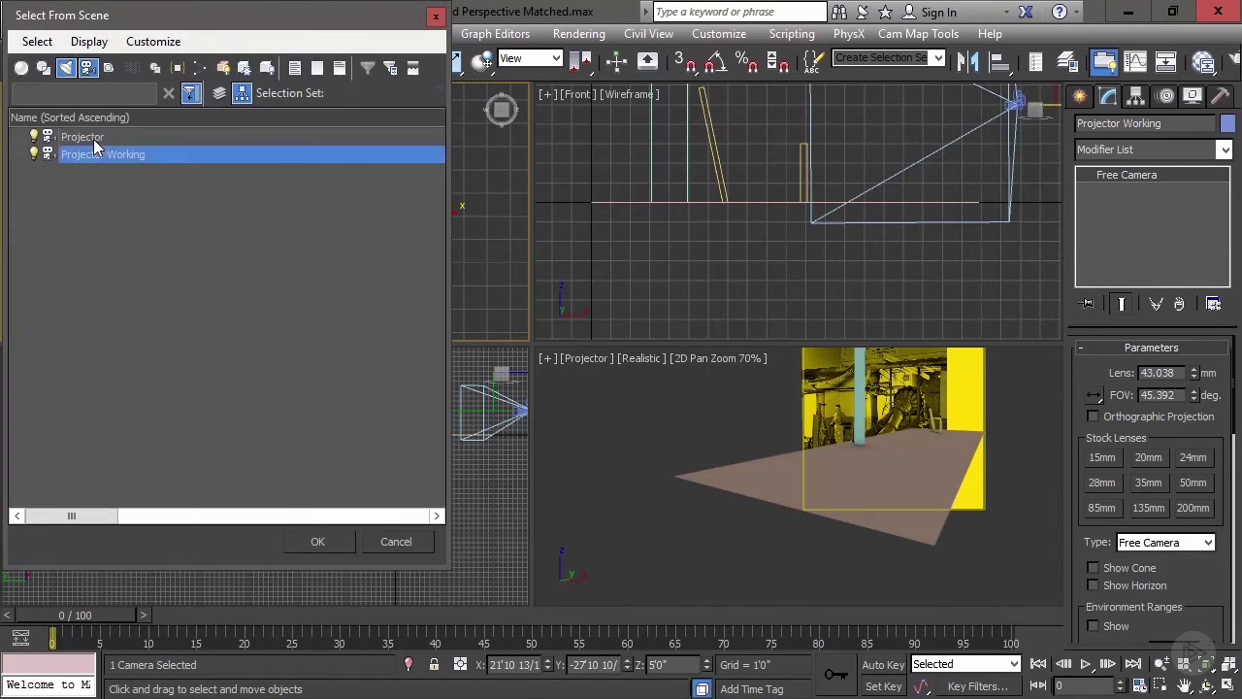
pyautogui.doubleClick(93, 137)
pyautogui.click(1192, 95)
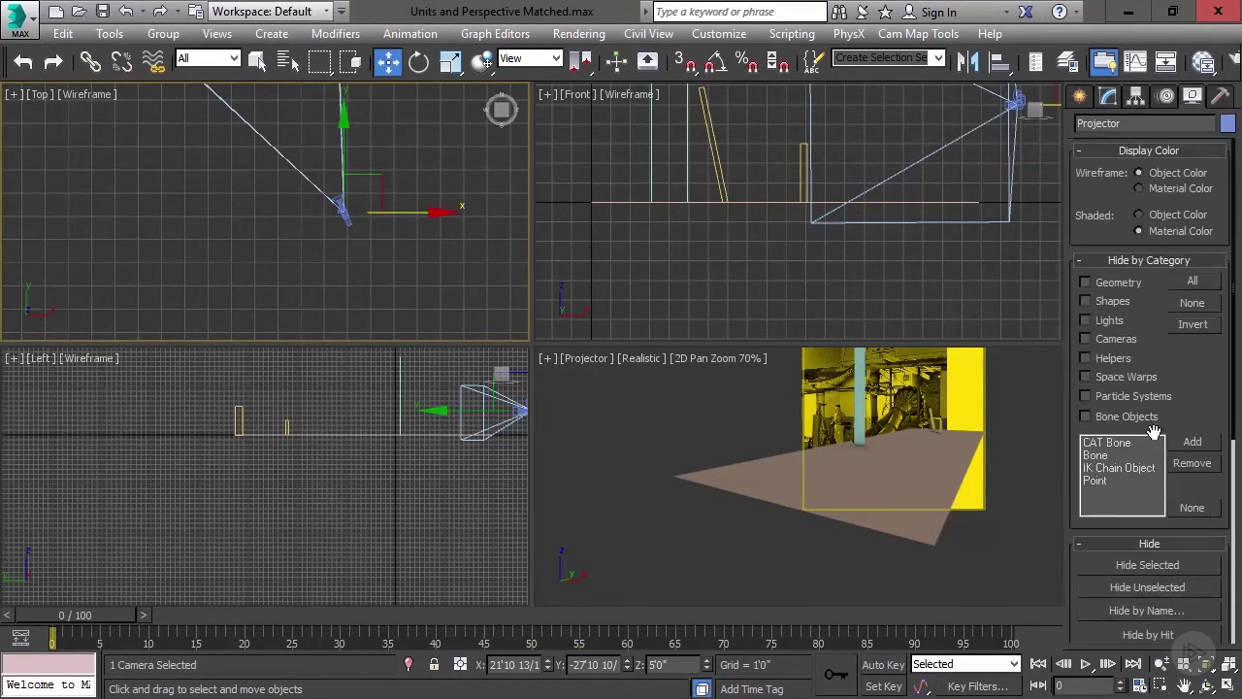
pyautogui.click(1141, 563)
pyautogui.click(316, 174)
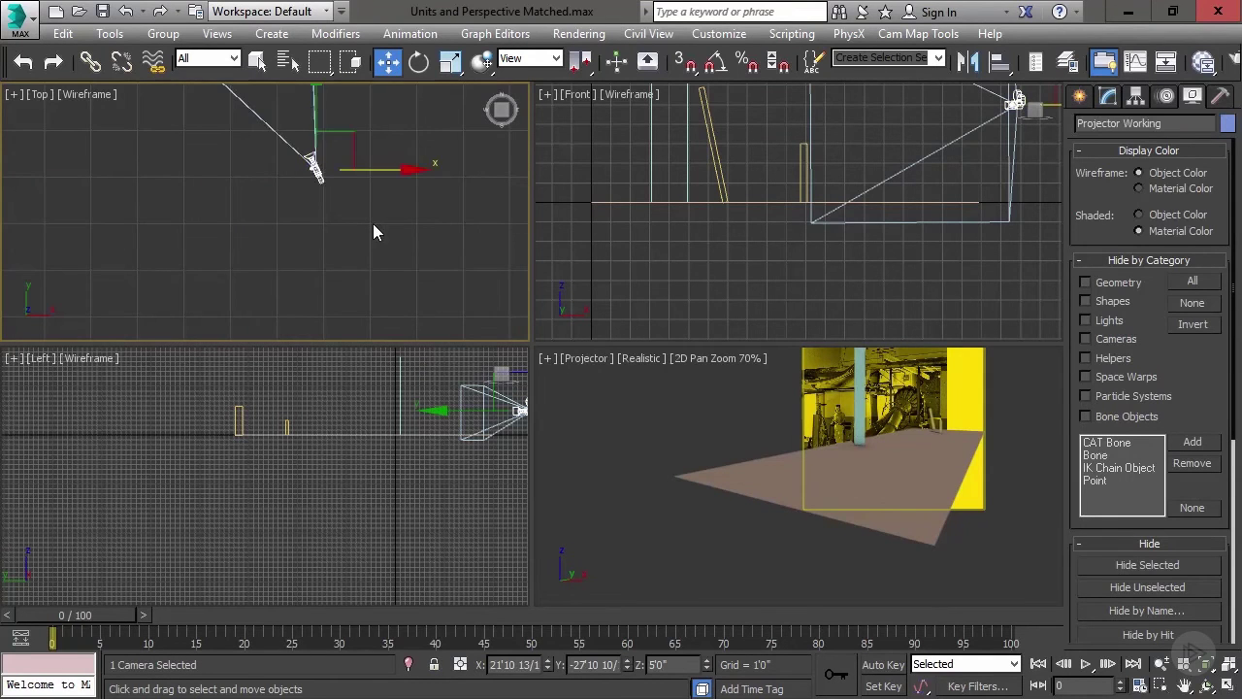
pyautogui.scroll(-8, 372, 227)
pyautogui.moveTo(425, 289); pyautogui.dragTo(390, 266, button='middle')
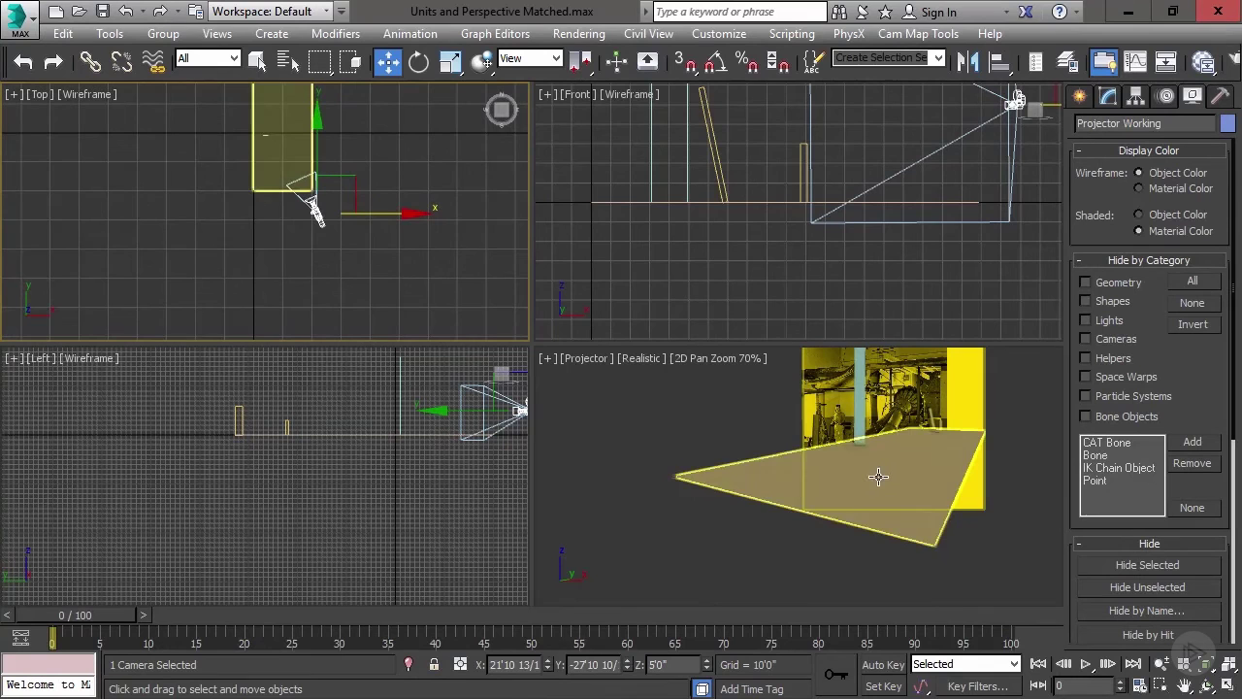
# Load the NASA_Background bitmap into the diffuse color of the Standard material and apply the material to the floor plane
pyautogui.click(412, 431)
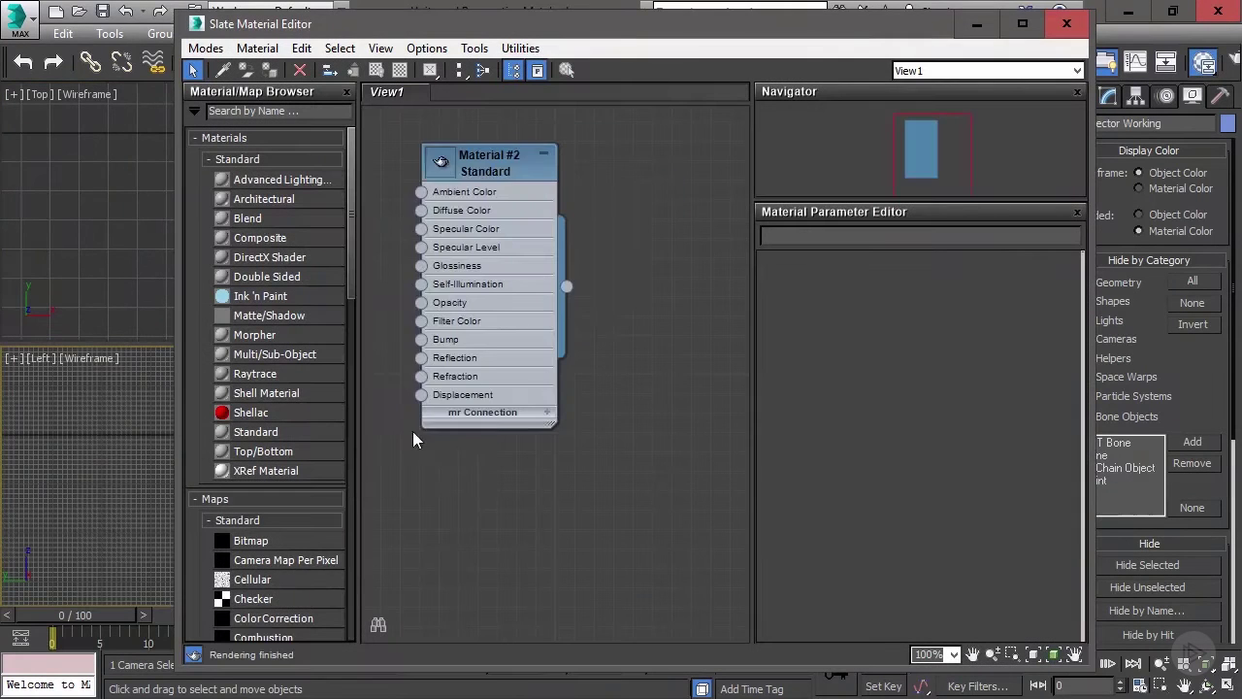
pyautogui.moveTo(524, 176); pyautogui.dragTo(700, 175)
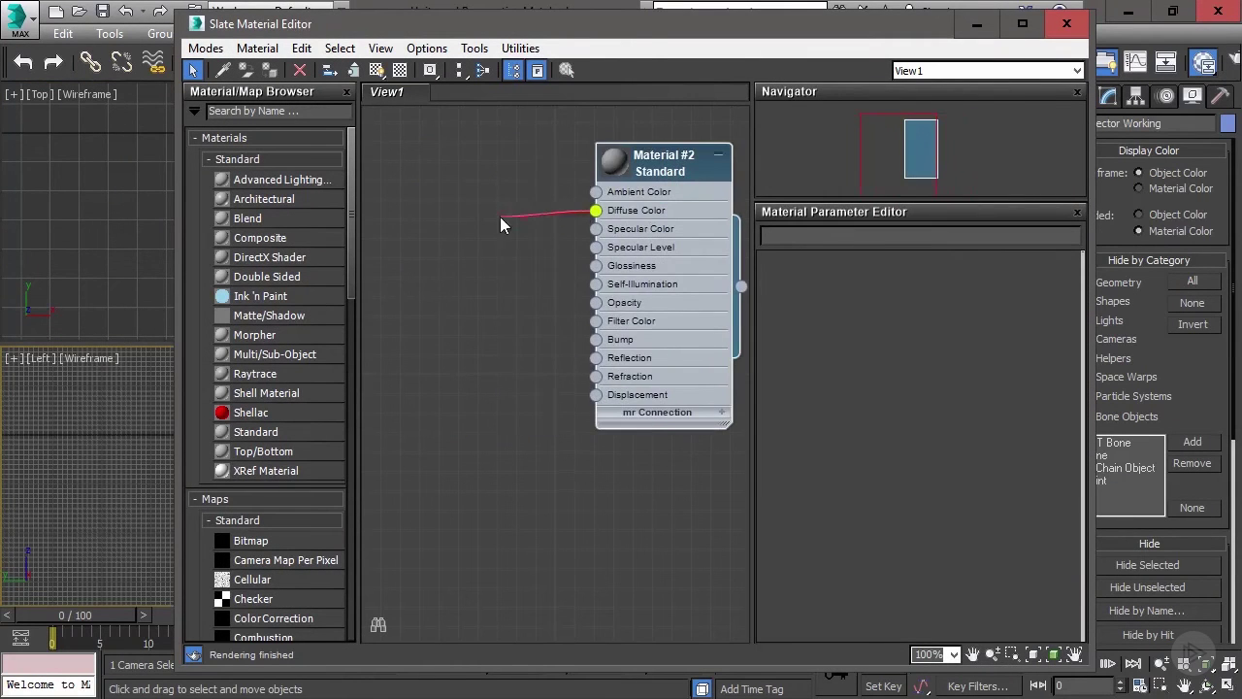
pyautogui.moveTo(595, 210); pyautogui.dragTo(500, 221)
pyautogui.click(543, 13)
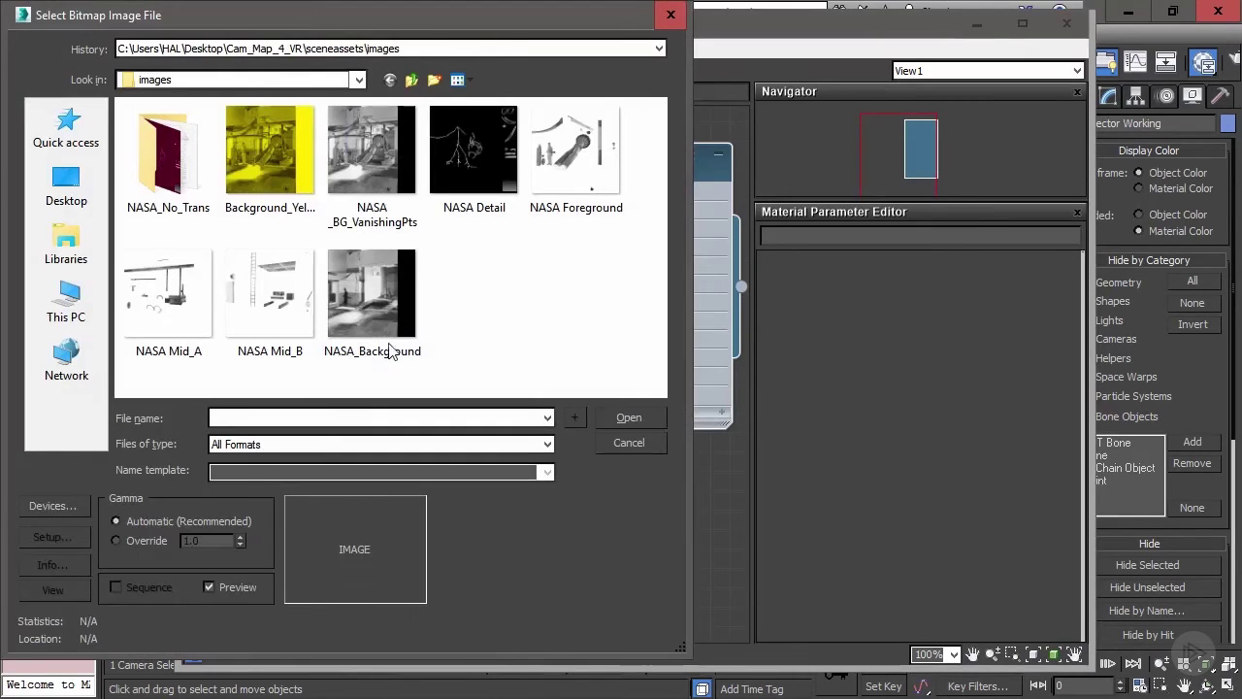
pyautogui.doubleClick(391, 351)
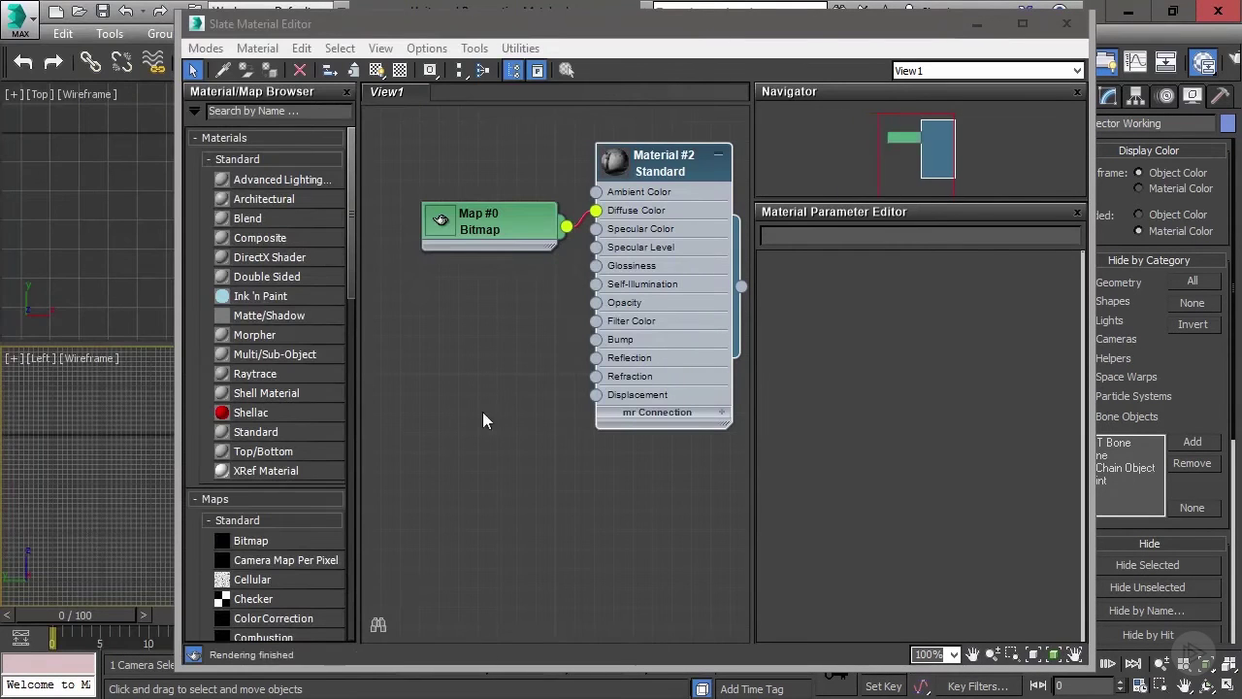
pyautogui.moveTo(511, 215); pyautogui.dragTo(492, 195)
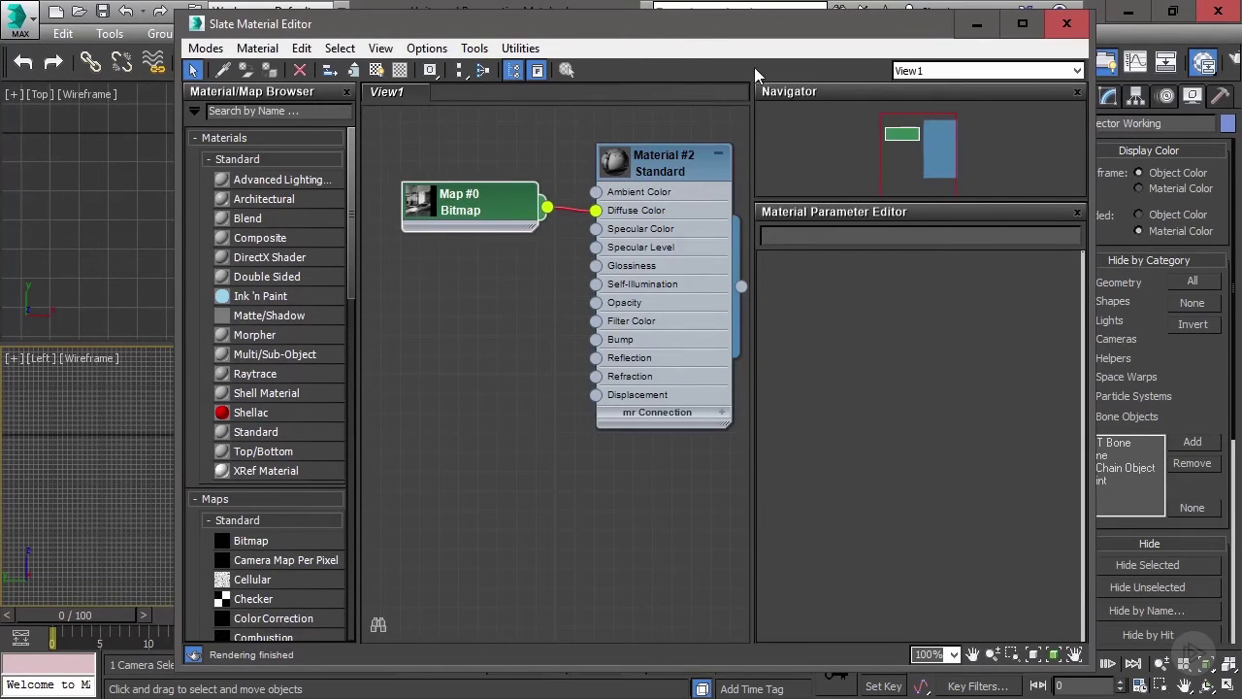
pyautogui.moveTo(691, 21); pyautogui.dragTo(392, 62)
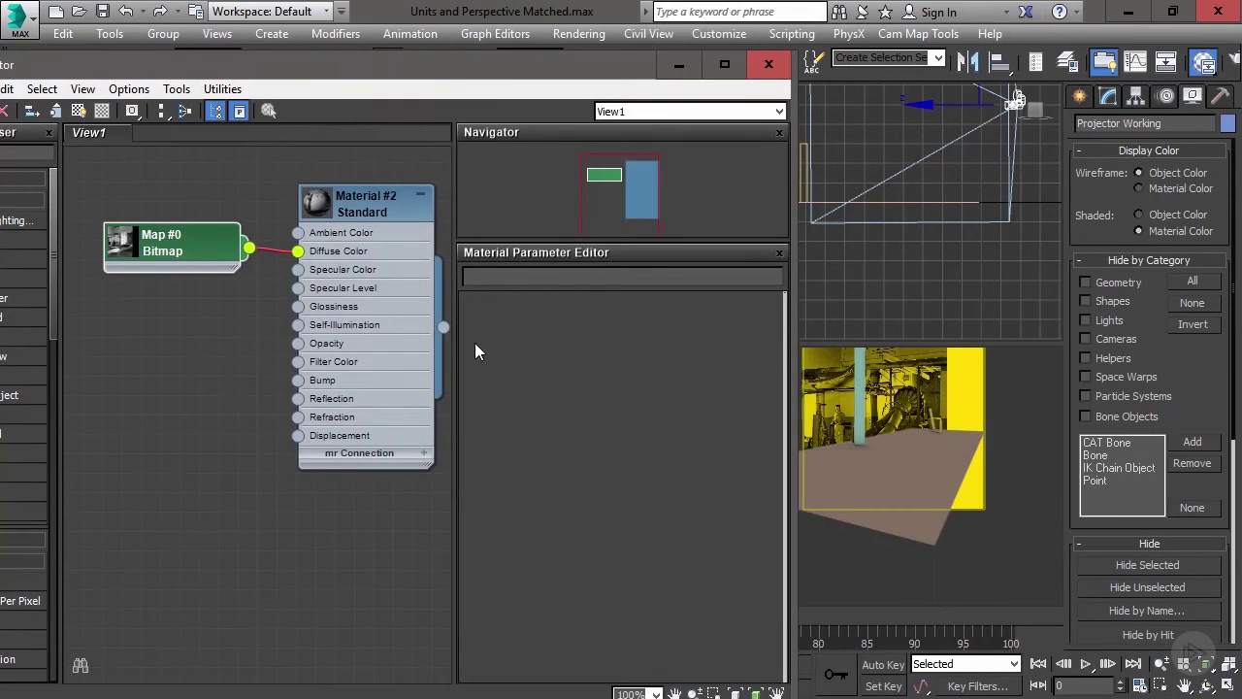
pyautogui.moveTo(88, 64); pyautogui.dragTo(291, 62)
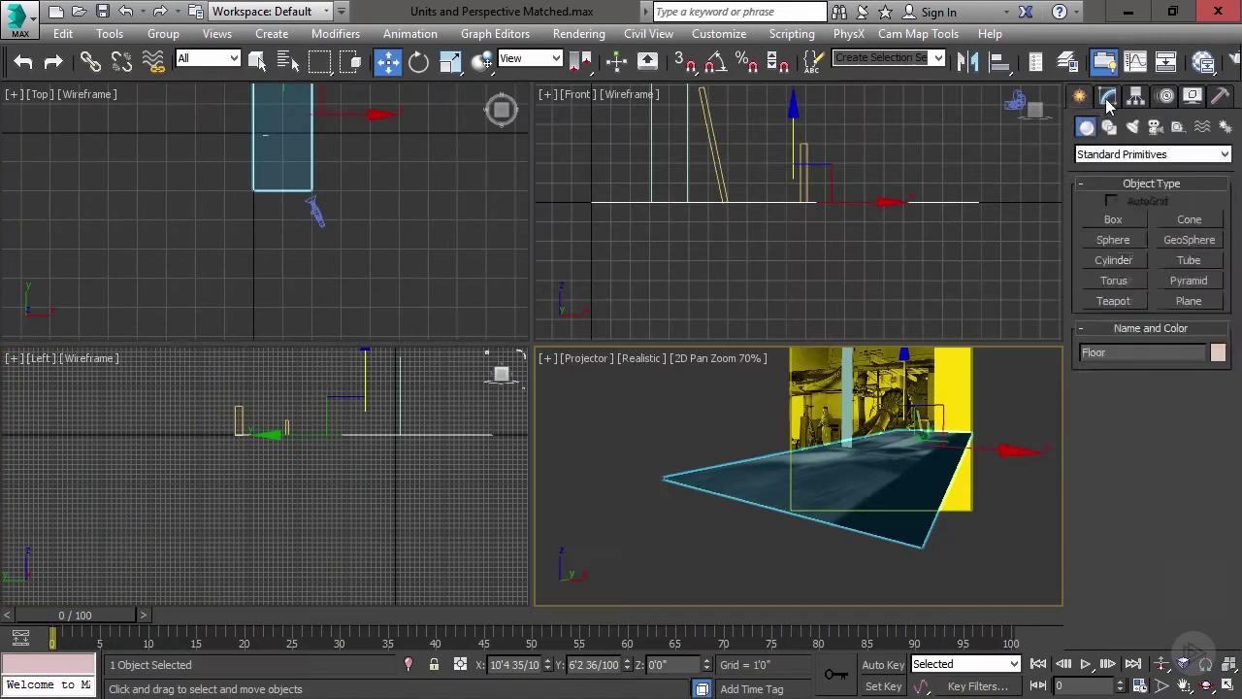
# Add an object-space Camera Map modifier to the Floor and pick the Projector Working camera as its projection source
pyautogui.click(1108, 97)
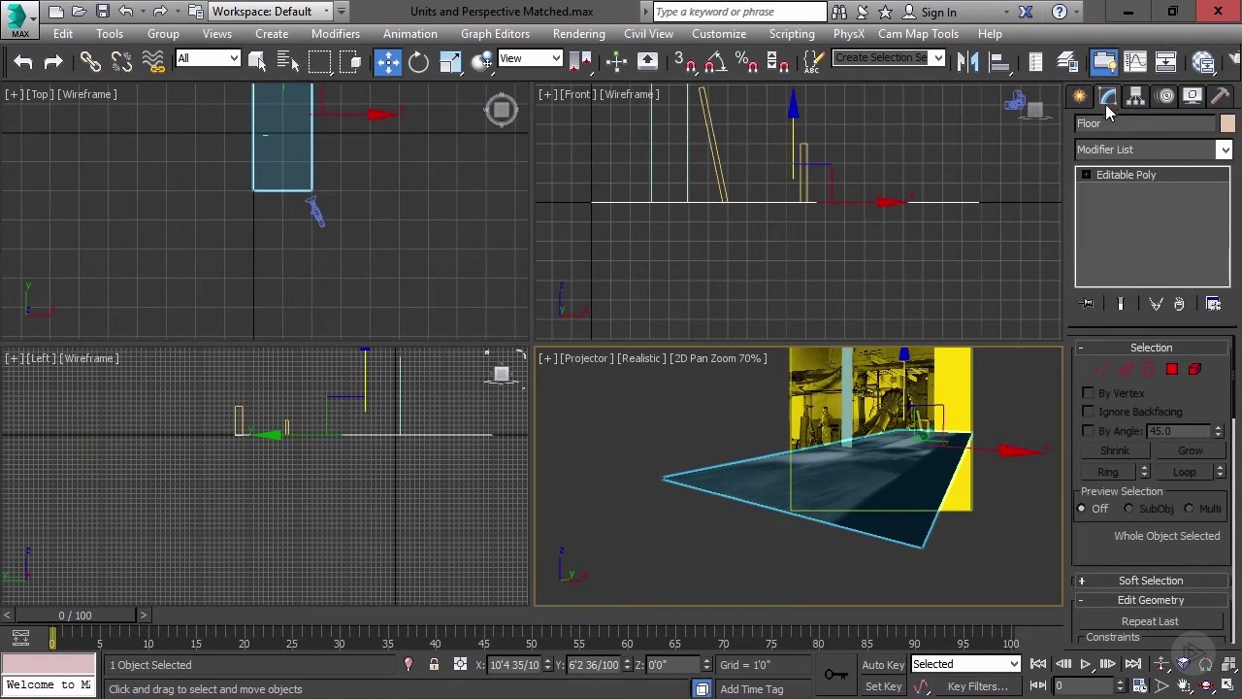
pyautogui.click(347, 39)
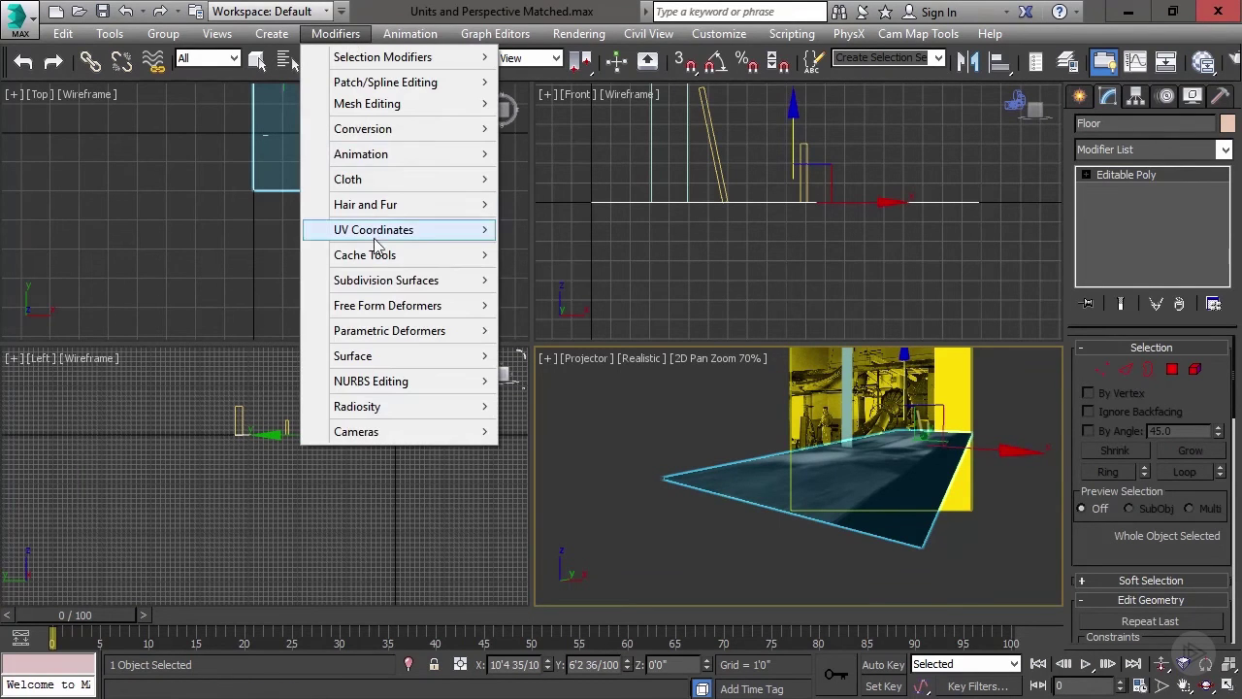
pyautogui.moveTo(378, 239)
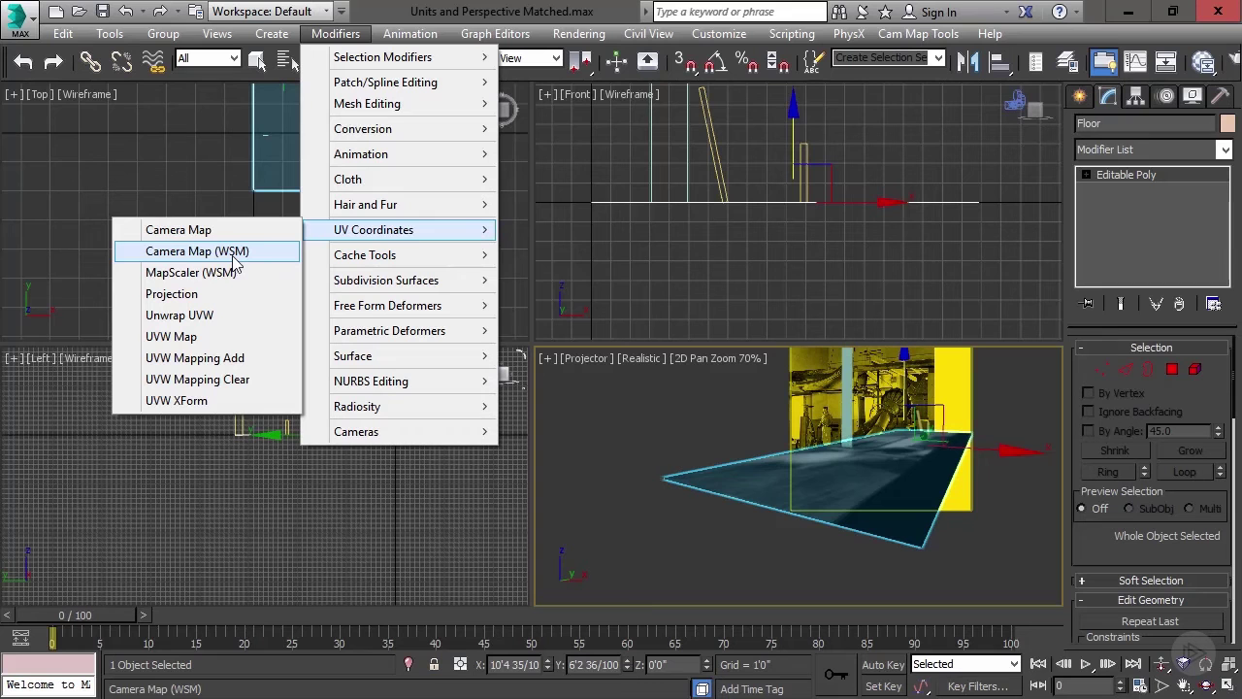
pyautogui.click(184, 233)
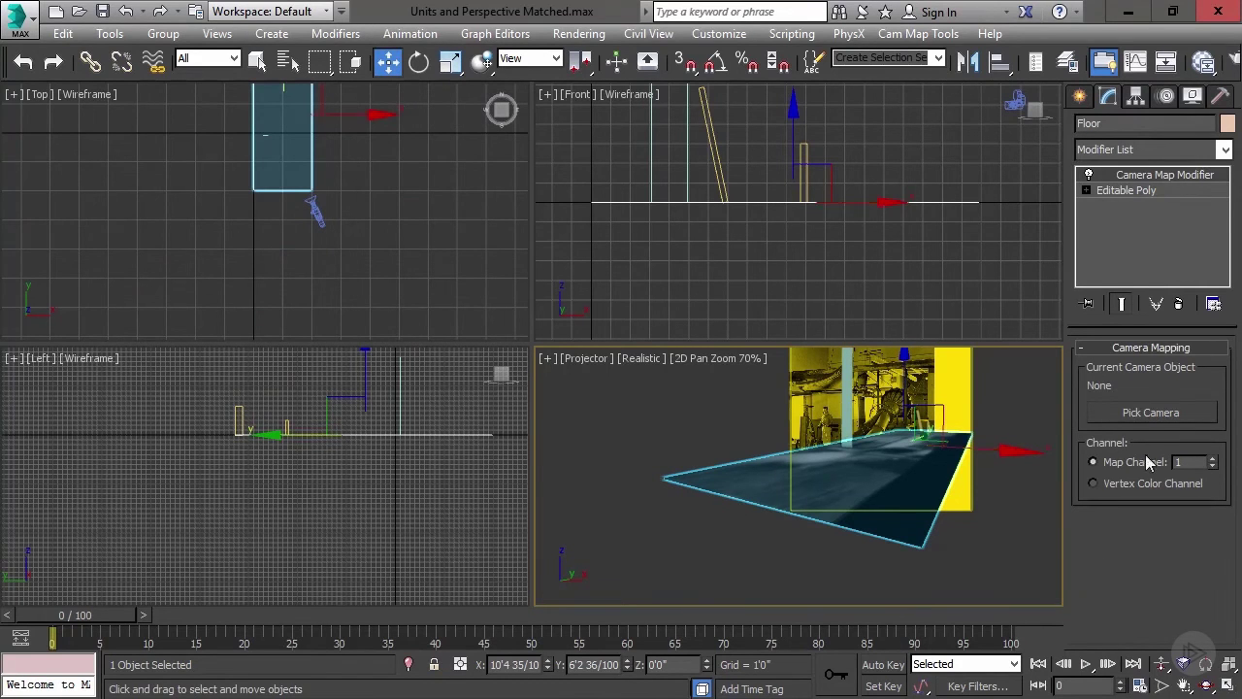
pyautogui.click(1154, 416)
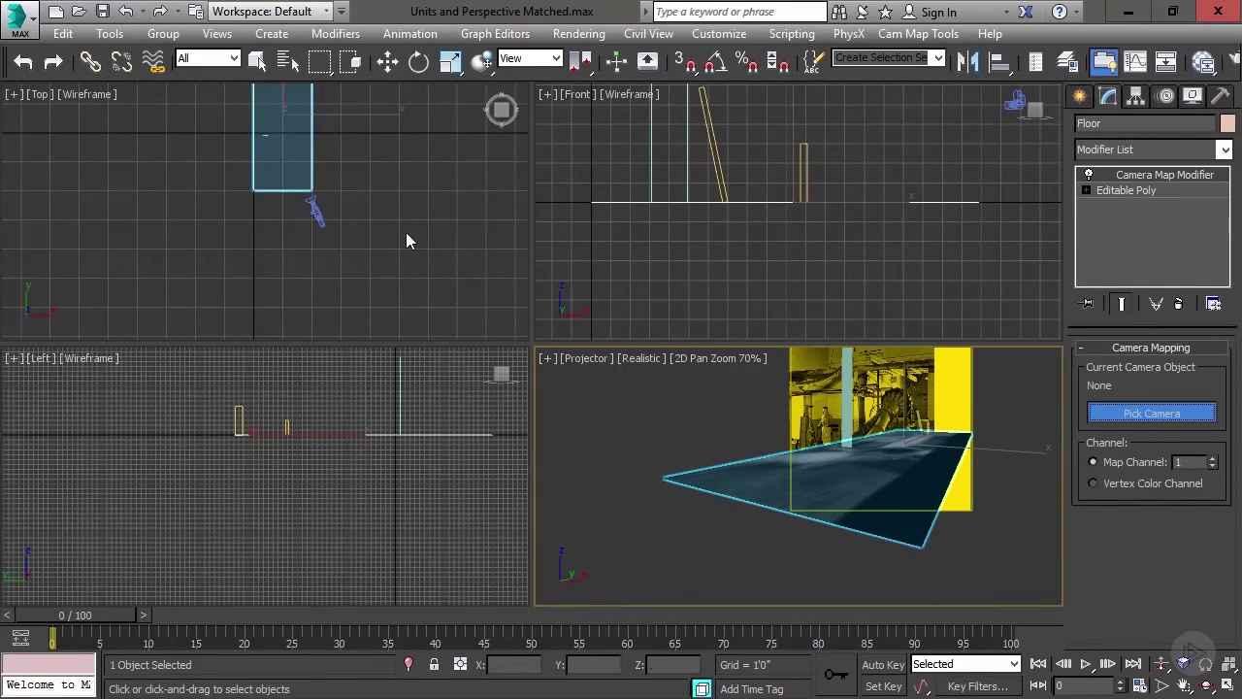
pyautogui.click(316, 212)
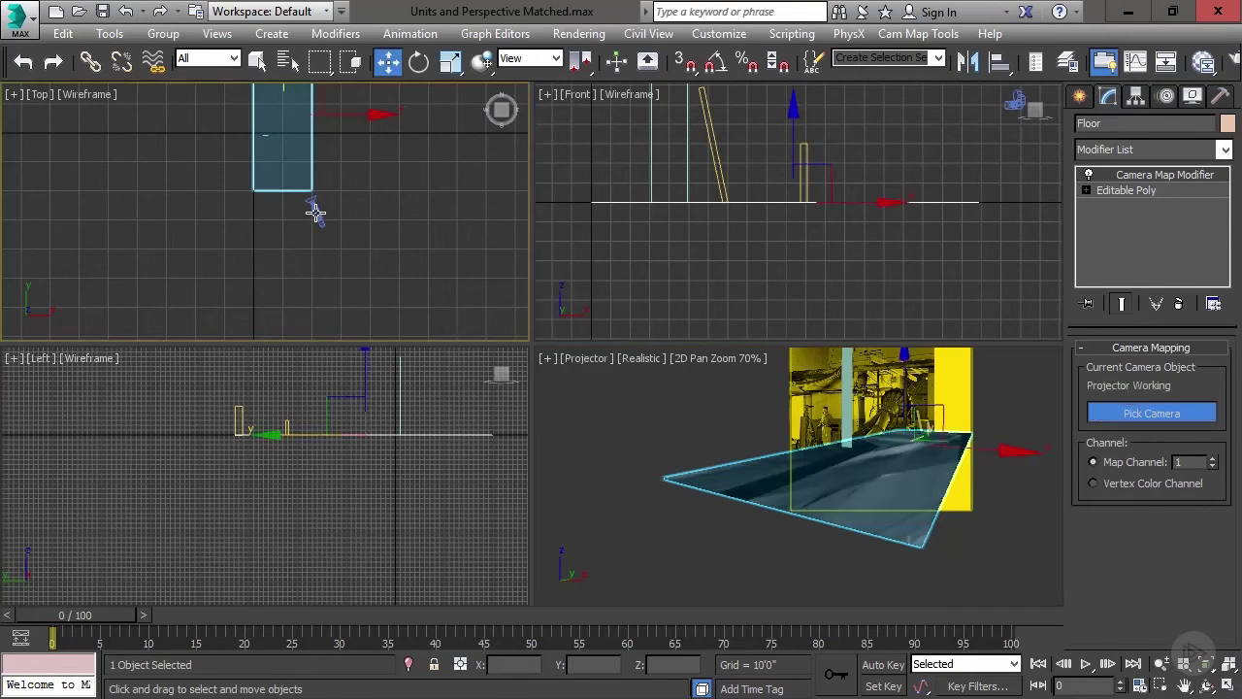
pyautogui.click(1030, 552)
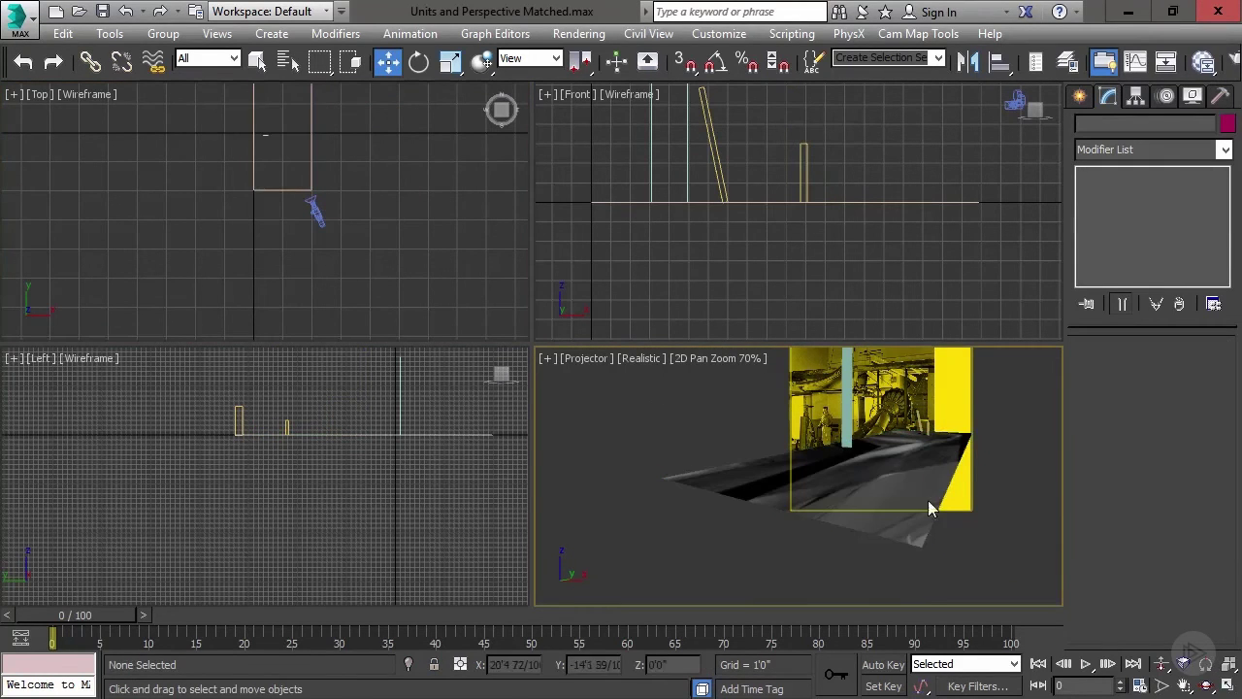
pyautogui.scroll(5, 917, 487)
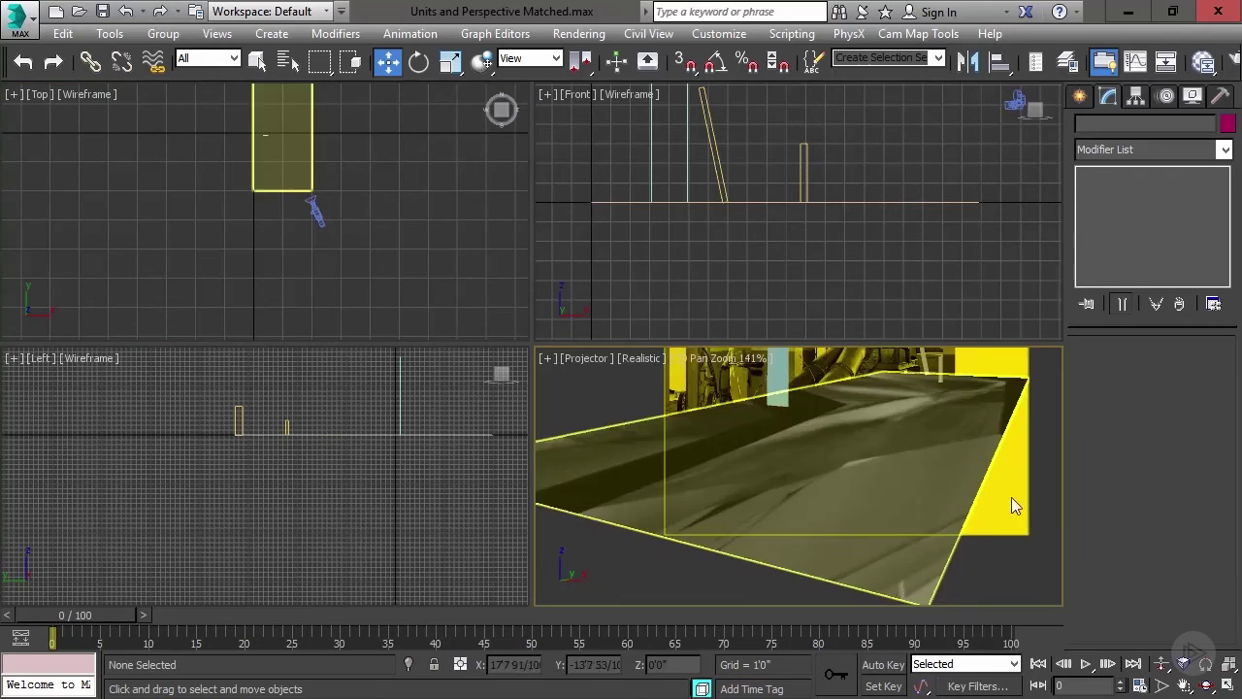
pyautogui.scroll(-2, 1034, 499)
pyautogui.moveTo(1034, 499); pyautogui.dragTo(943, 501, button='middle')
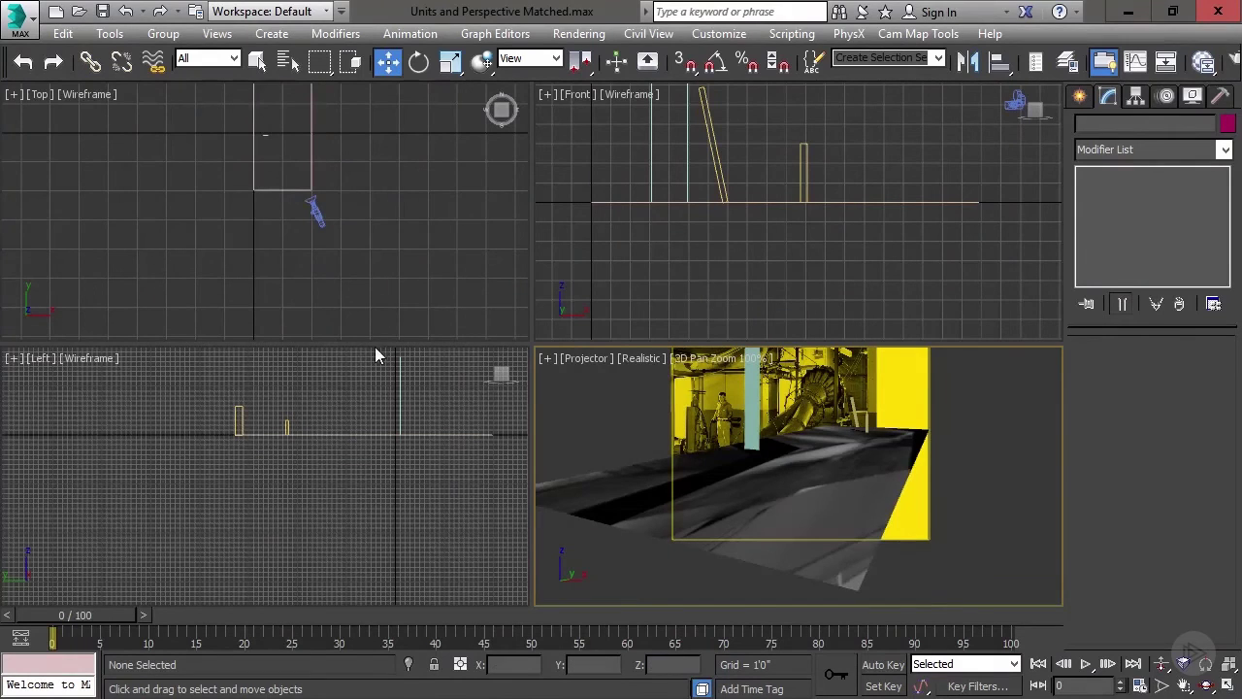
# Go to the edge level of the Floor's Editable Poly with the end result of the modifier stack shown
pyautogui.click(311, 126)
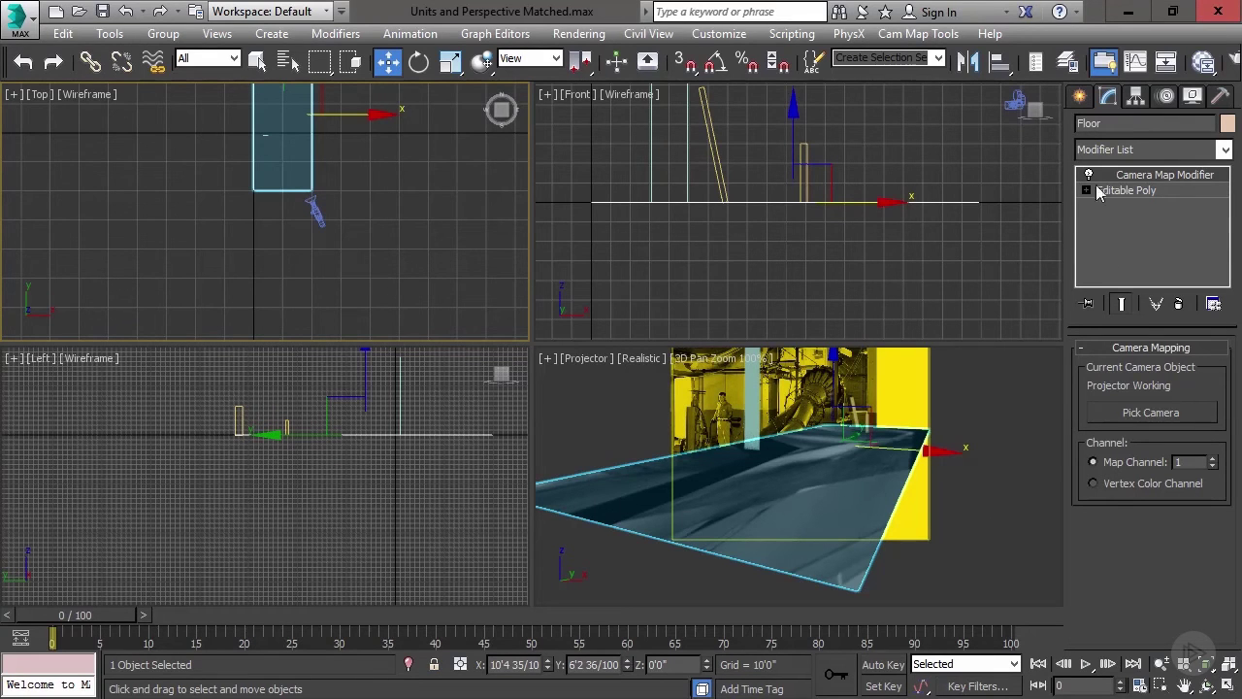
pyautogui.click(1126, 191)
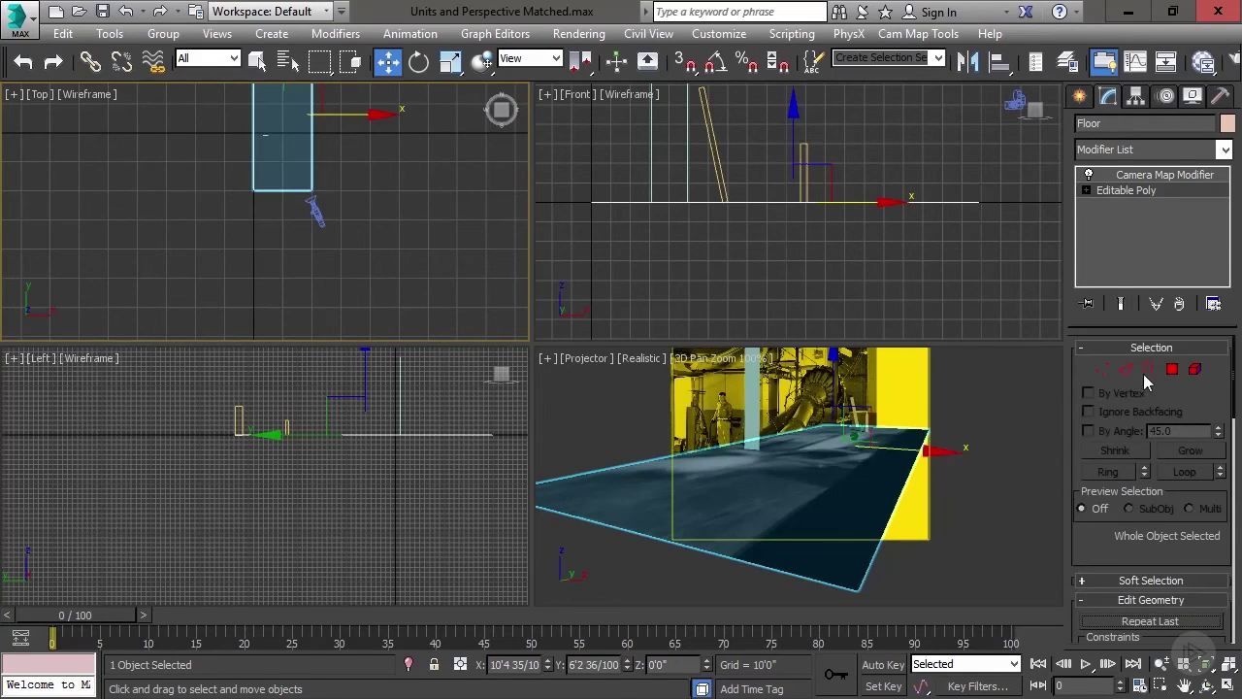
pyautogui.click(1122, 305)
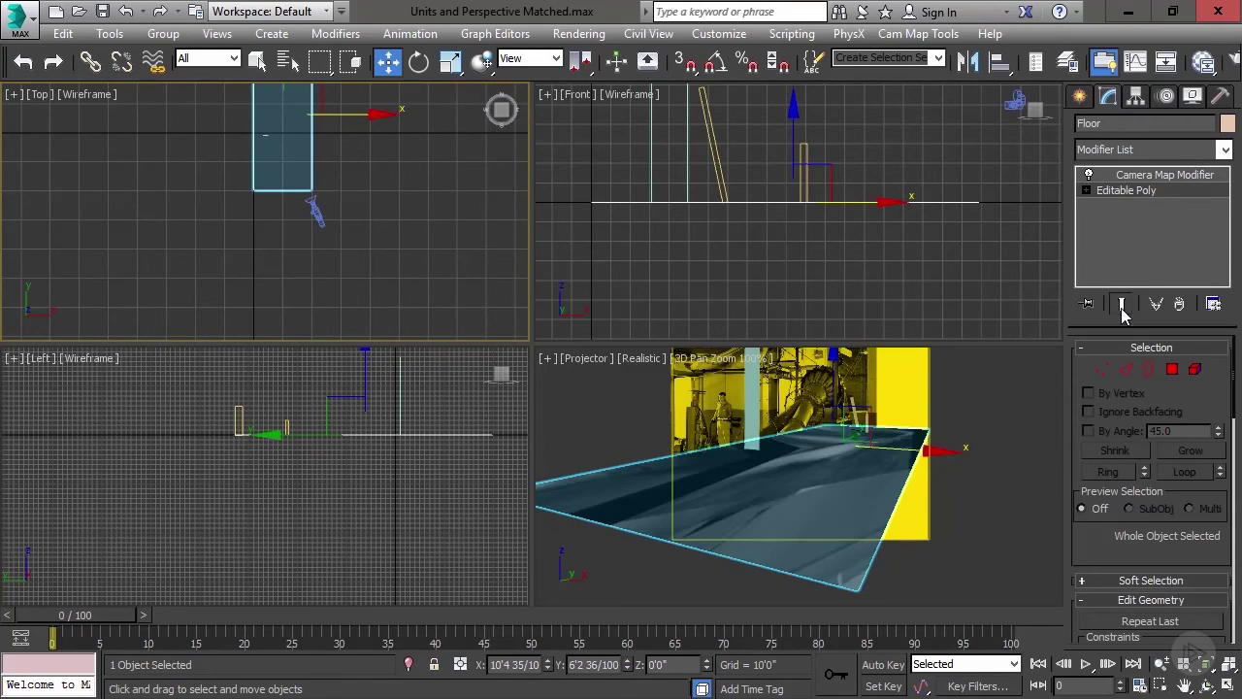
pyautogui.click(1122, 372)
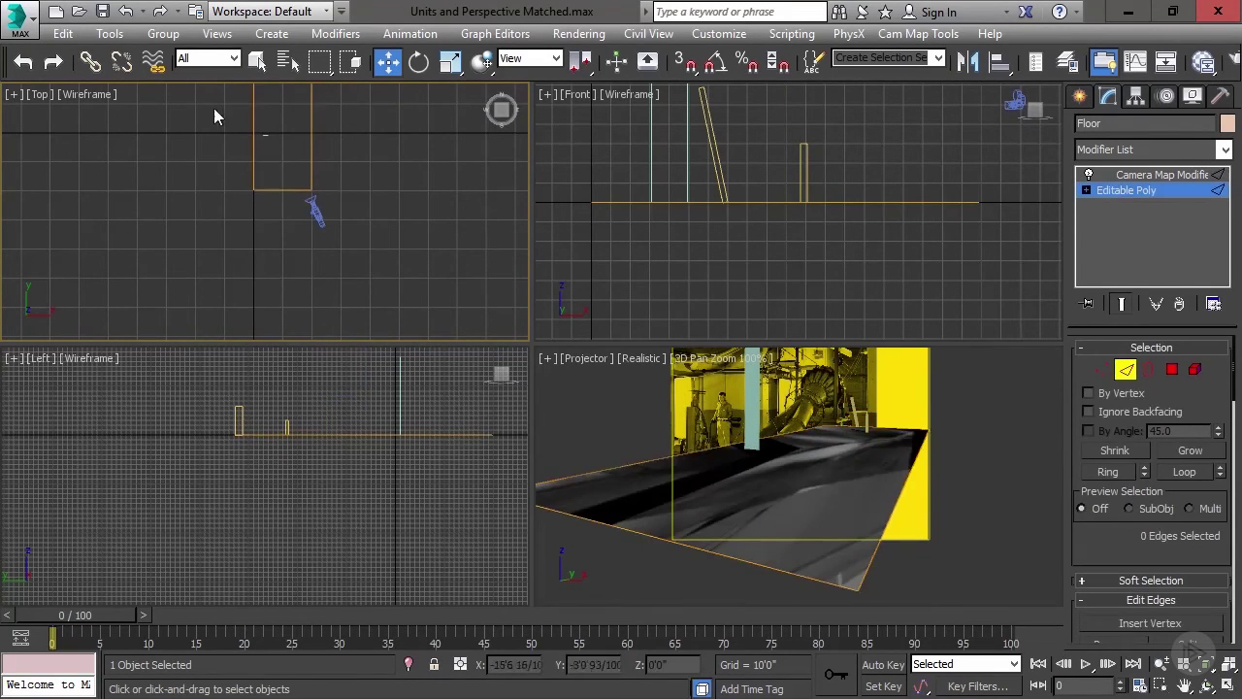
# Select the floor's two long edges and connect them with 6 segments
pyautogui.moveTo(203, 105); pyautogui.dragTo(342, 137)
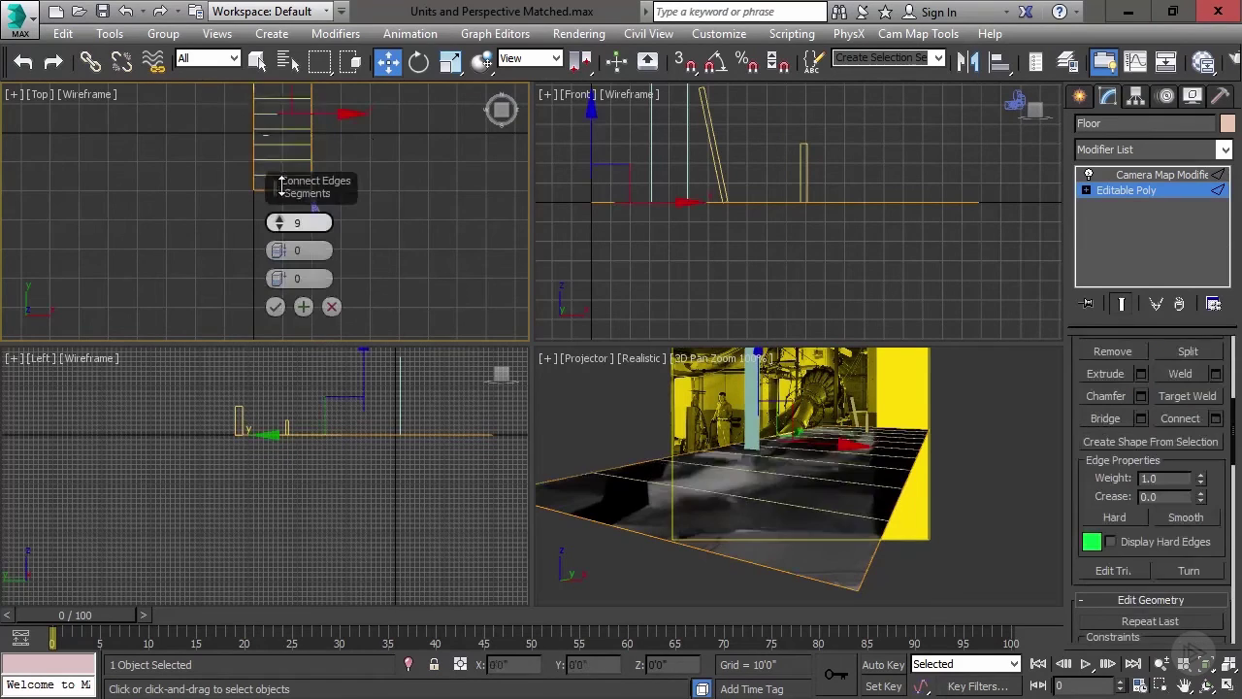
pyautogui.moveTo(278, 186)
pyautogui.mouseDown()
pyautogui.moveTo(280, 146)
pyautogui.moveTo(287, 691)
pyautogui.moveTo(89, 689)
pyautogui.mouseUp()
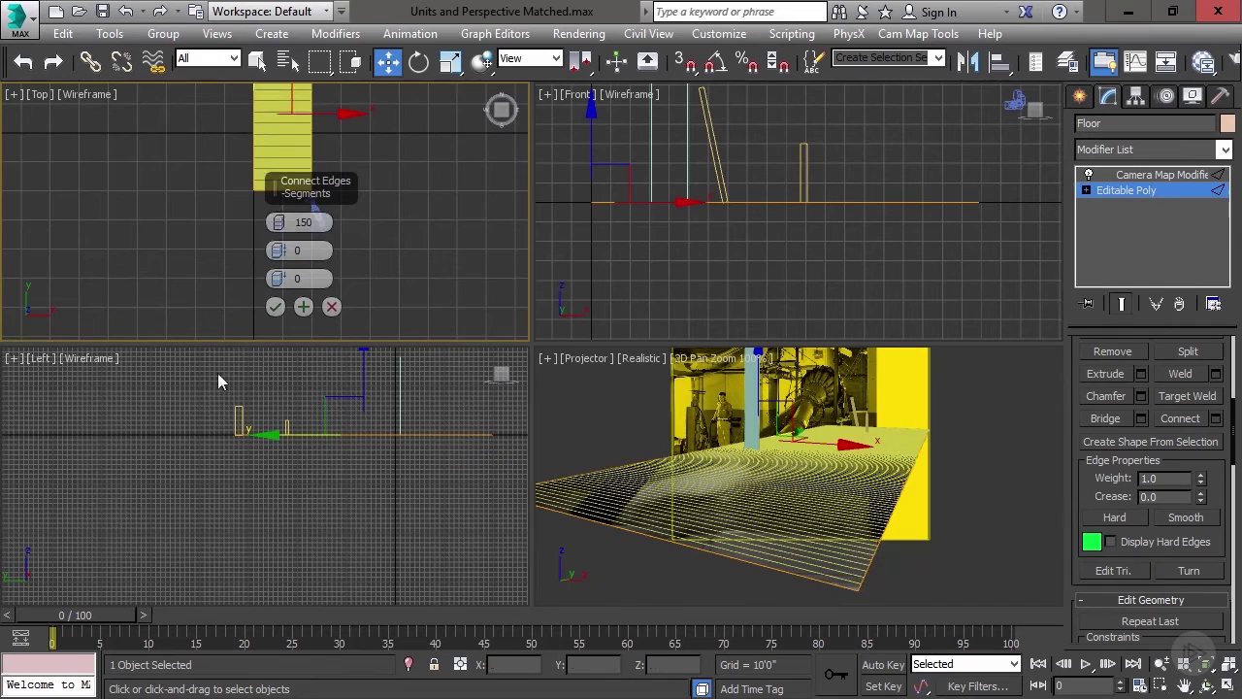
pyautogui.moveTo(279, 226); pyautogui.dragTo(352, 351)
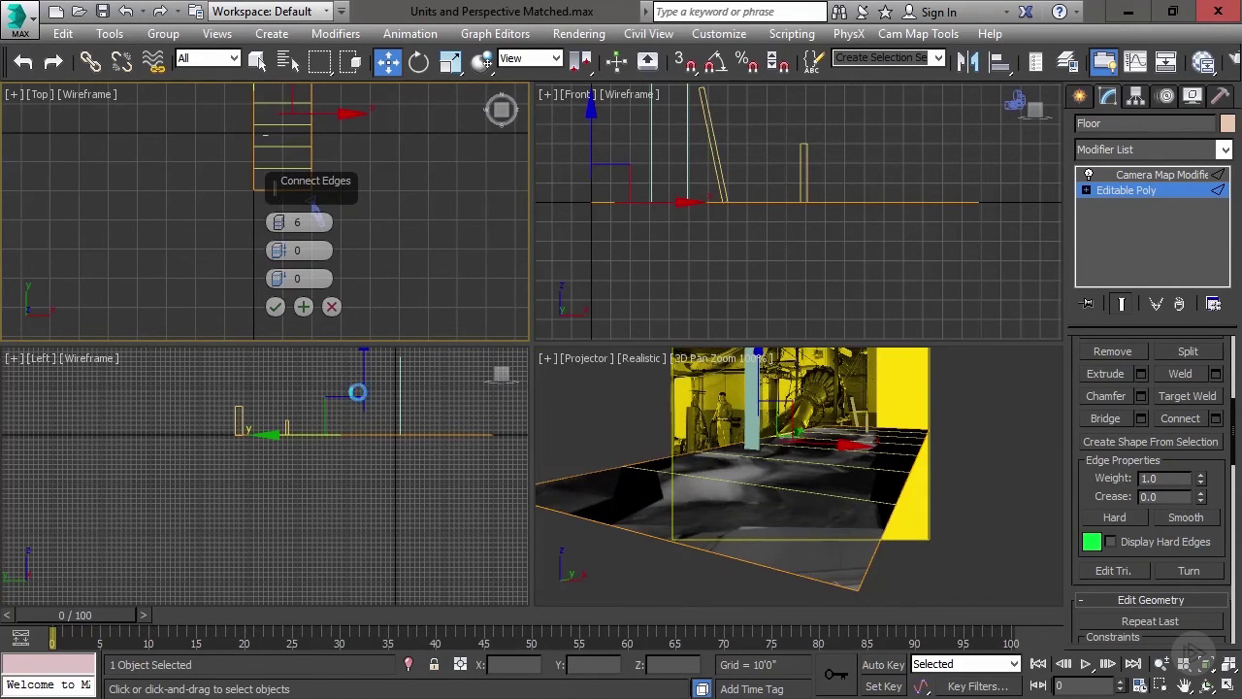
pyautogui.click(274, 308)
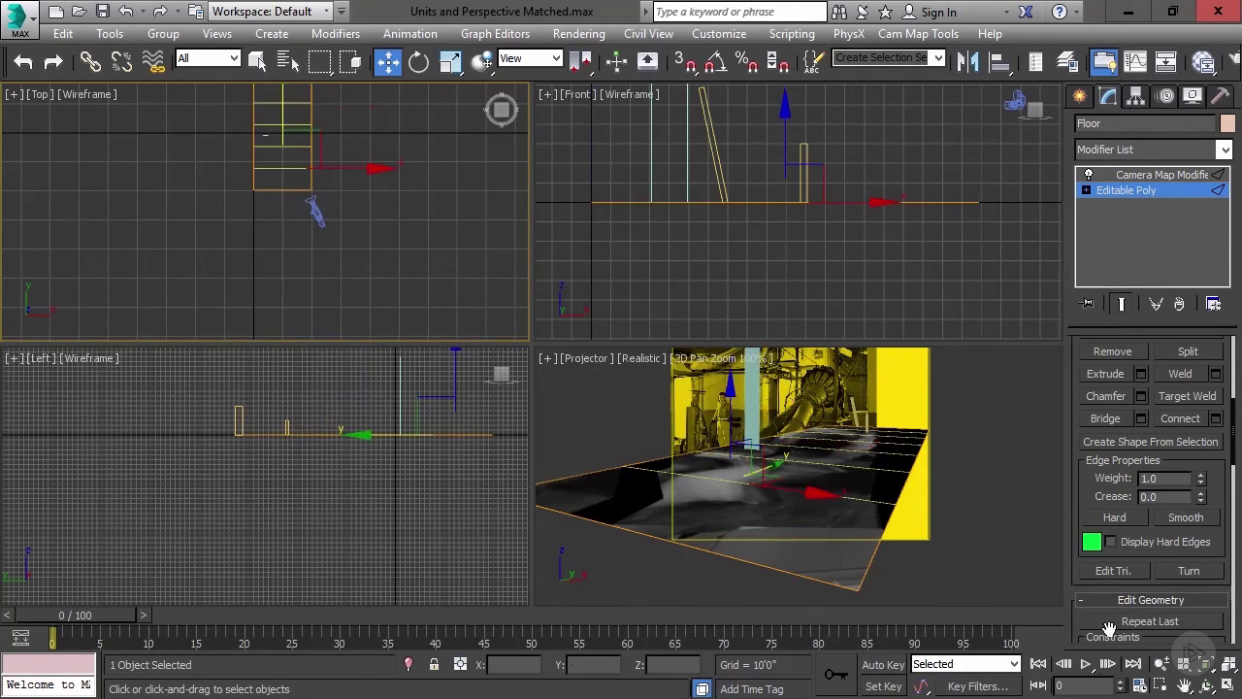
# Select the crosswise edges along the whole floor and connect them with 3 segments
pyautogui.scroll(4, 774, 481)
pyautogui.moveTo(774, 482); pyautogui.dragTo(796, 458, button='middle')
pyautogui.scroll(-4, 796, 458)
pyautogui.scroll(-4, 436, 335)
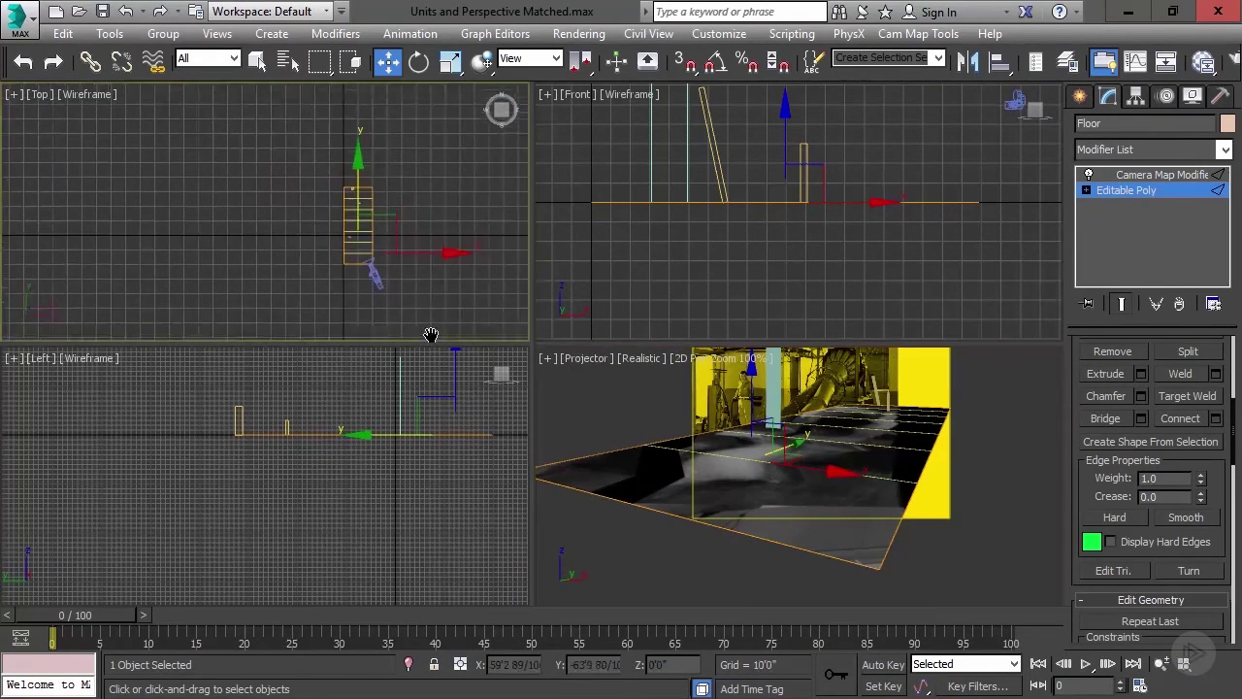
pyautogui.click(358, 159)
pyautogui.moveTo(345, 340); pyautogui.dragTo(358, 344)
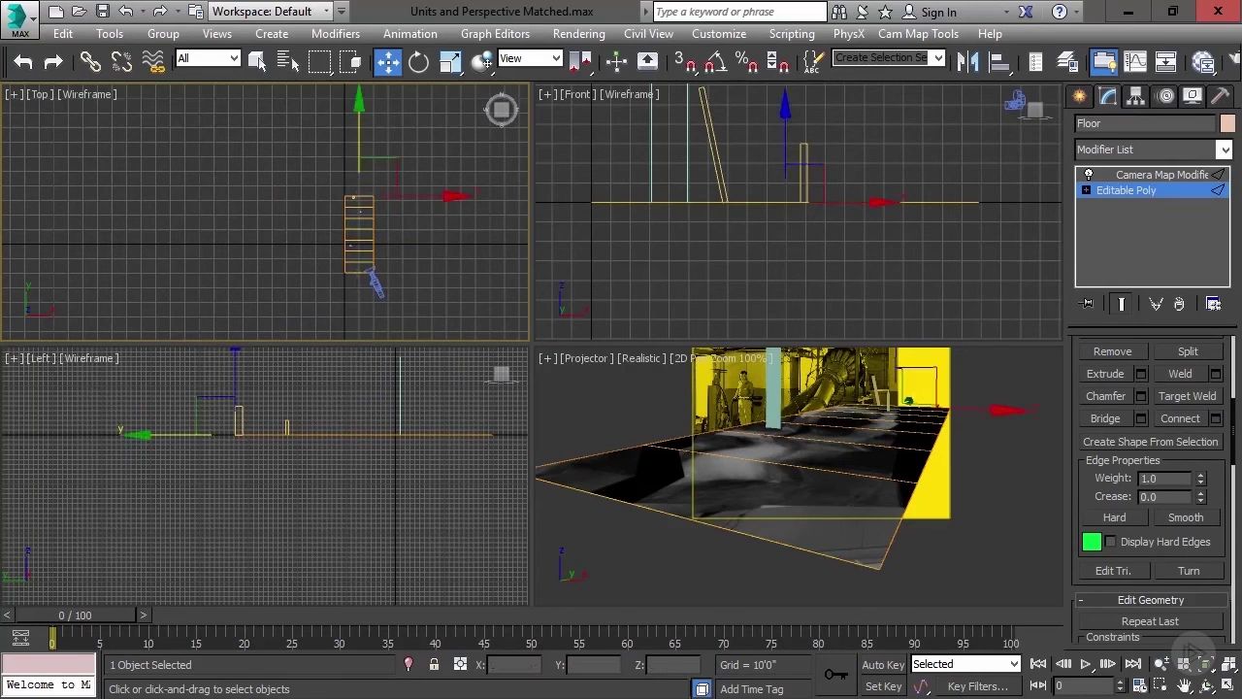
pyautogui.click(1215, 418)
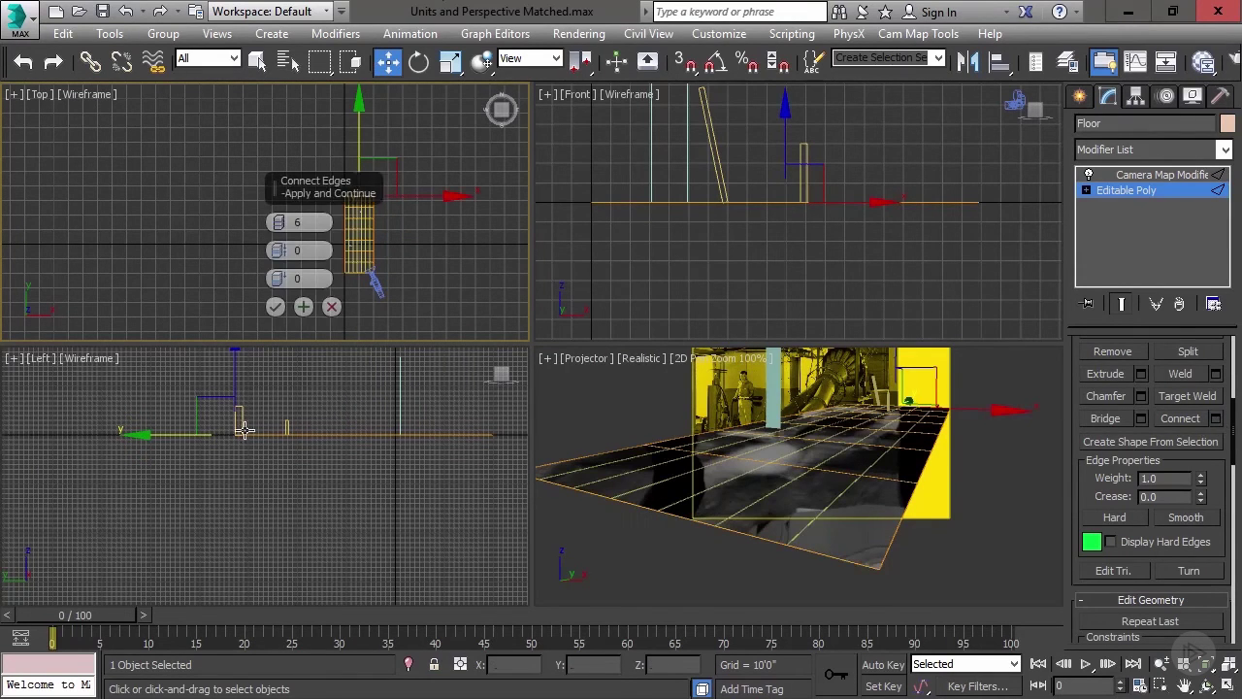
pyautogui.rightClick(281, 231)
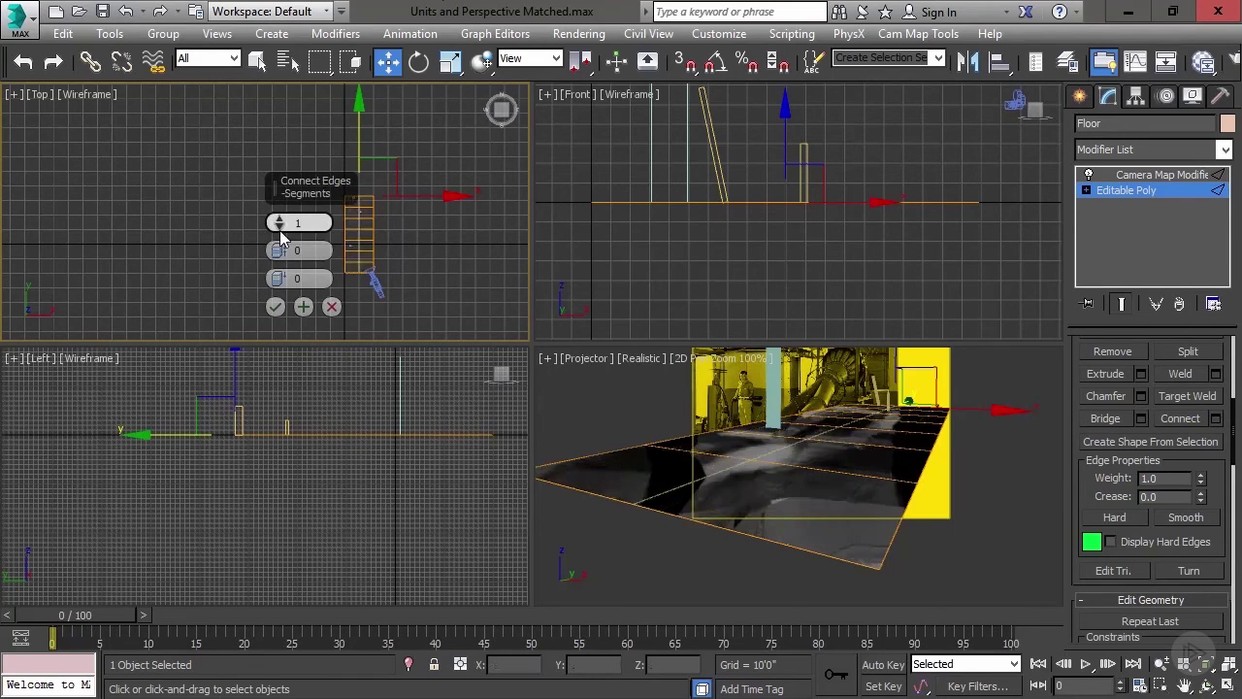
pyautogui.click(278, 219)
pyautogui.click(278, 219)
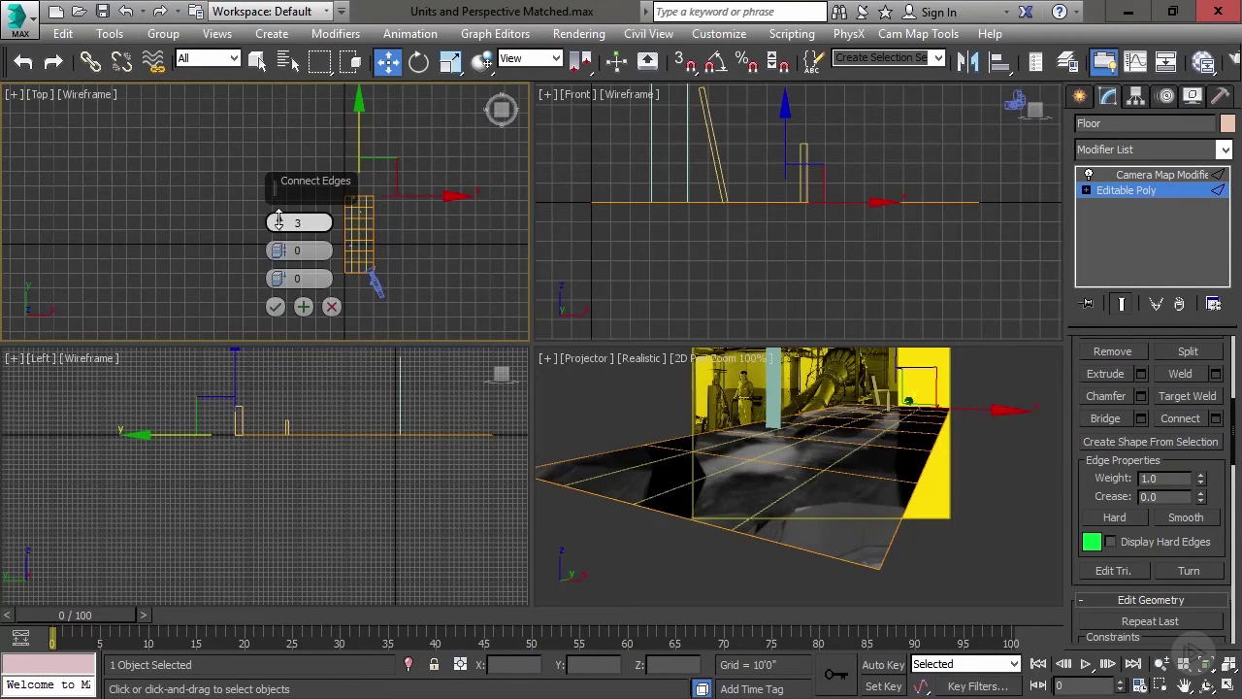
# Examine the camera-mapped texture across the subdivided floor in the Projector view, checking the near corners and the area outside the background image
pyautogui.scroll(5, 870, 448)
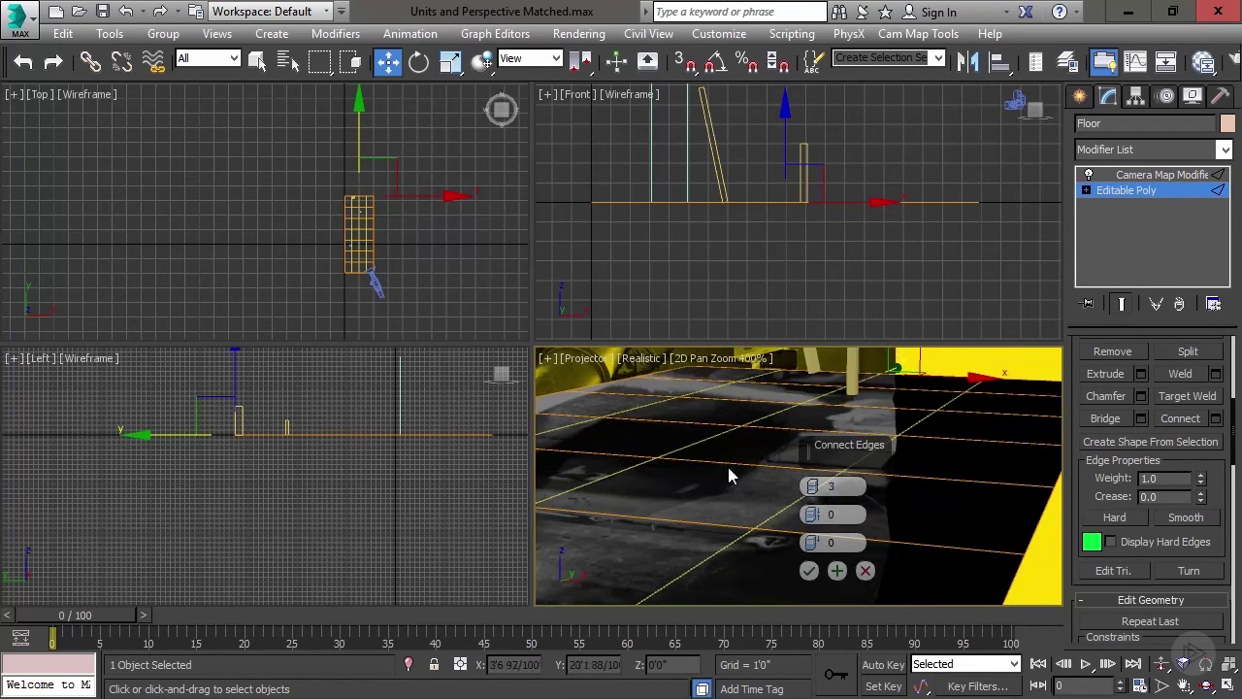
pyautogui.scroll(-2, 786, 485)
pyautogui.scroll(-2, 792, 470)
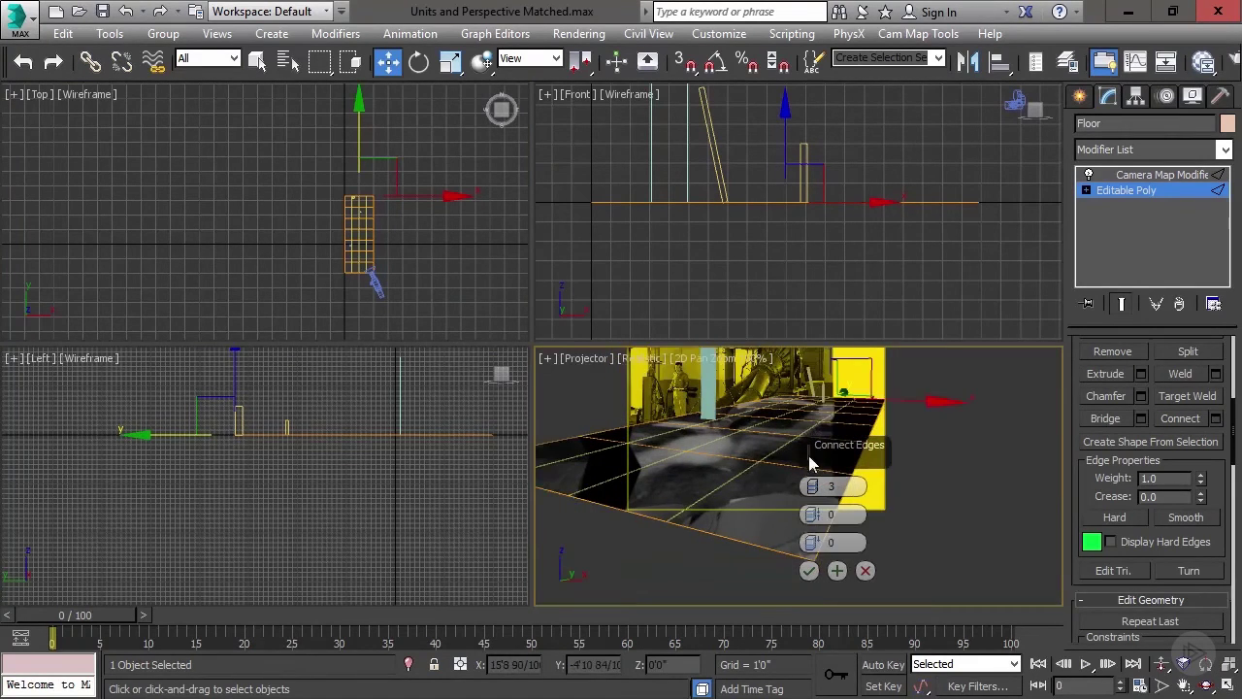
pyautogui.scroll(1, 694, 469)
pyautogui.scroll(1, 694, 470)
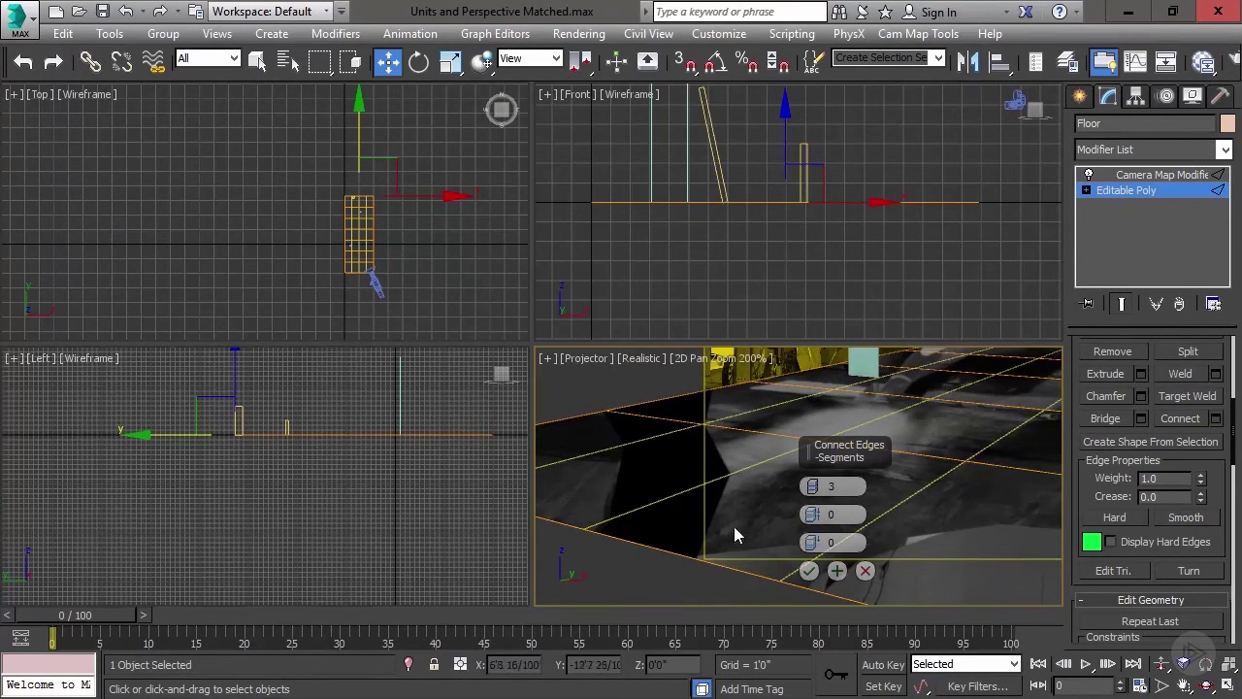
pyautogui.scroll(-3, 770, 478)
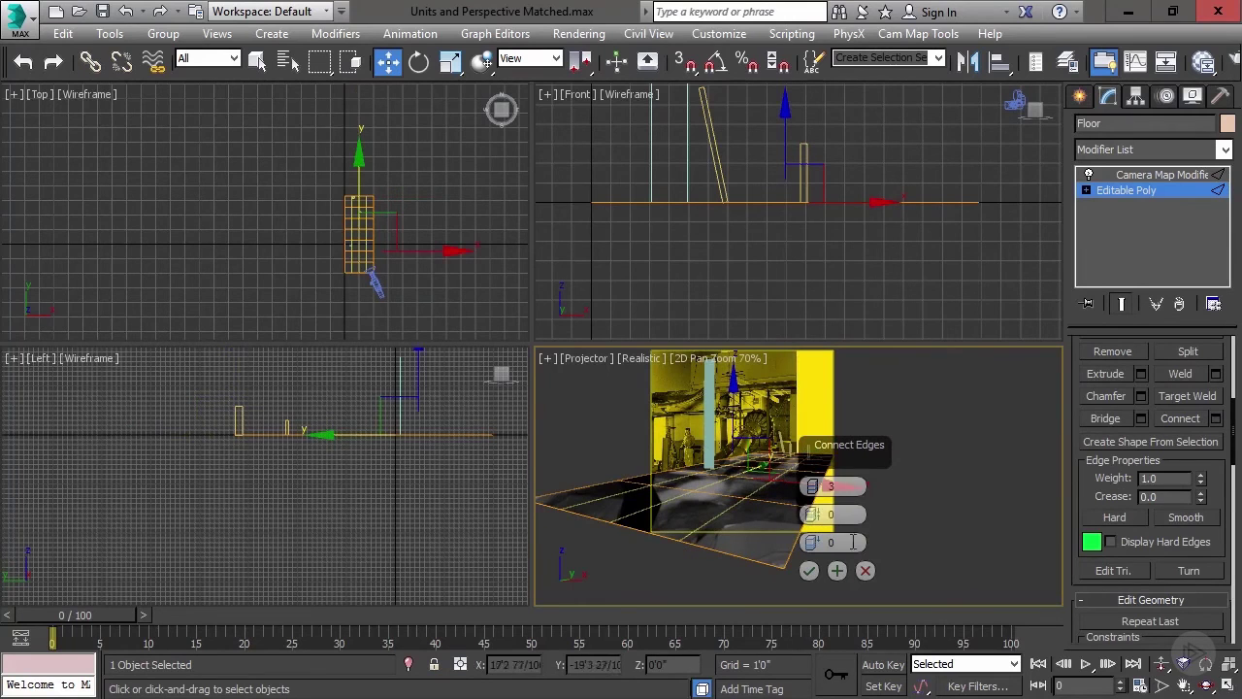
pyautogui.click(849, 511)
pyautogui.scroll(3, 725, 474)
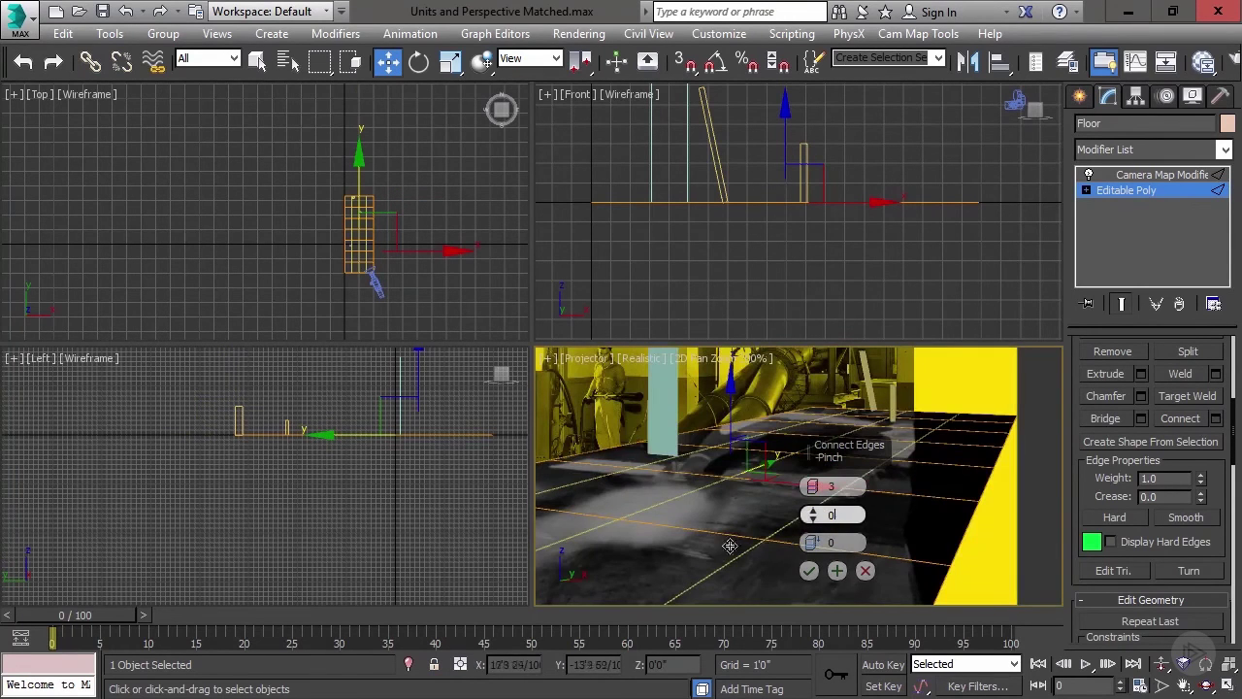
pyautogui.scroll(-2, 891, 481)
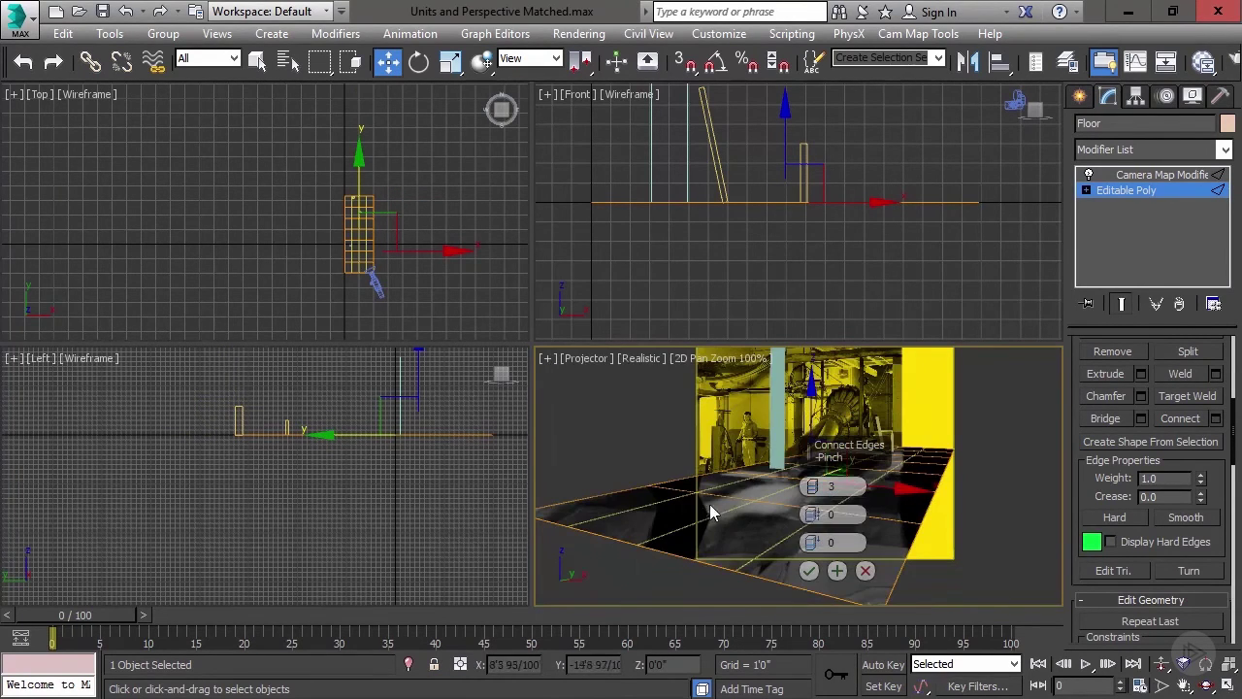
pyautogui.moveTo(903, 542); pyautogui.dragTo(771, 485, button='middle')
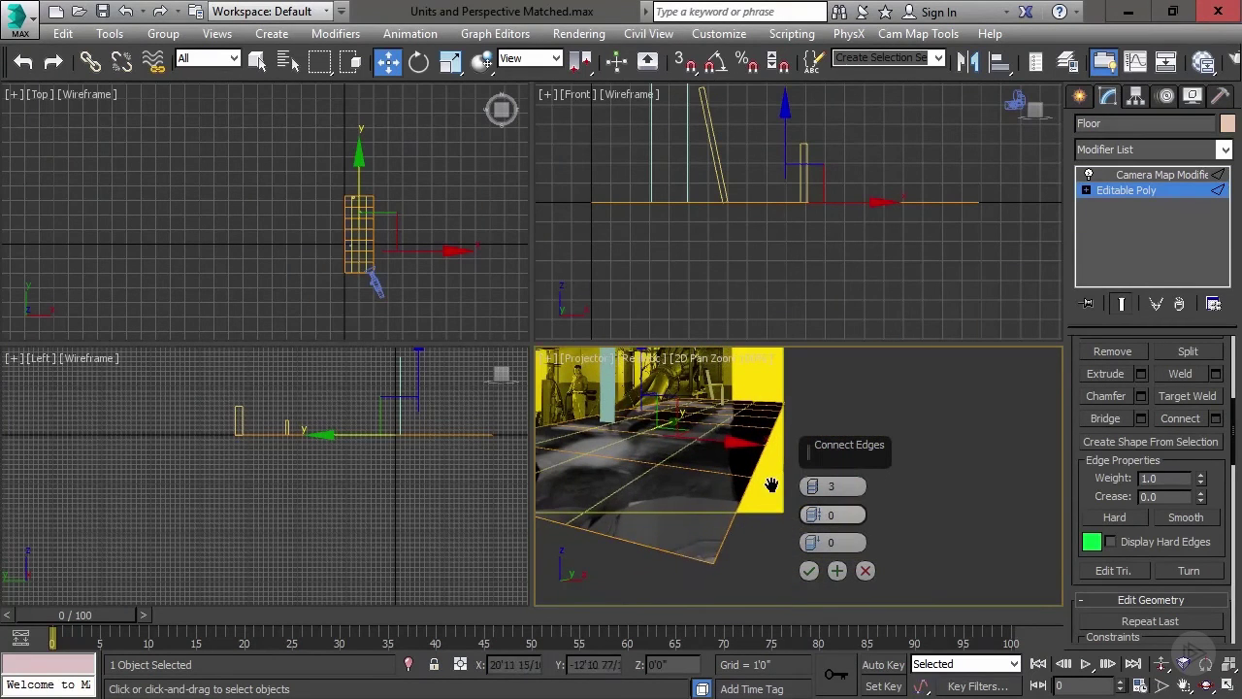
pyautogui.click(584, 436)
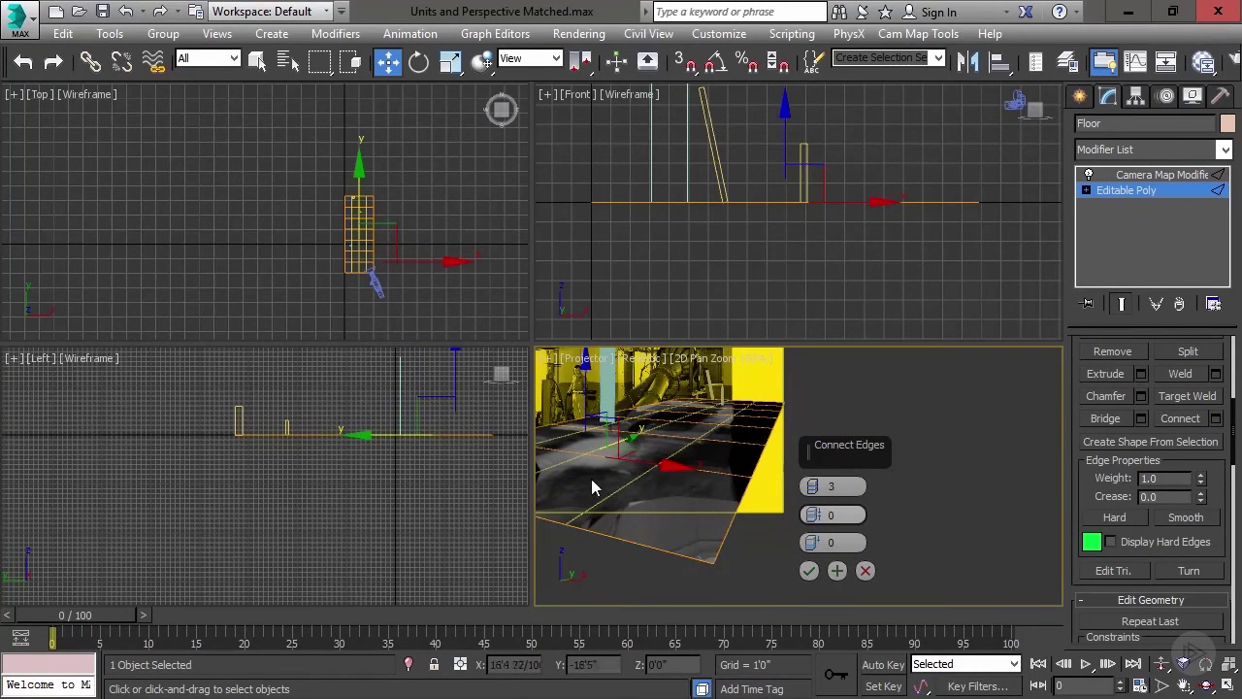
pyautogui.click(743, 452)
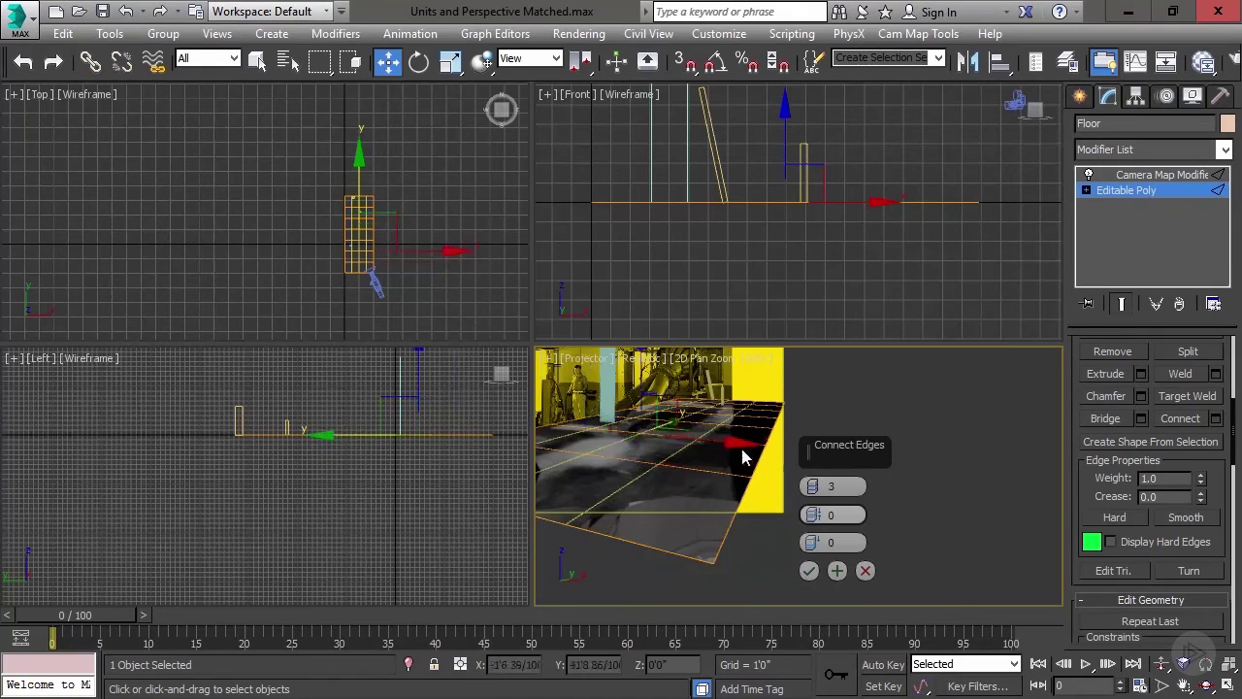
pyautogui.scroll(4, 743, 426)
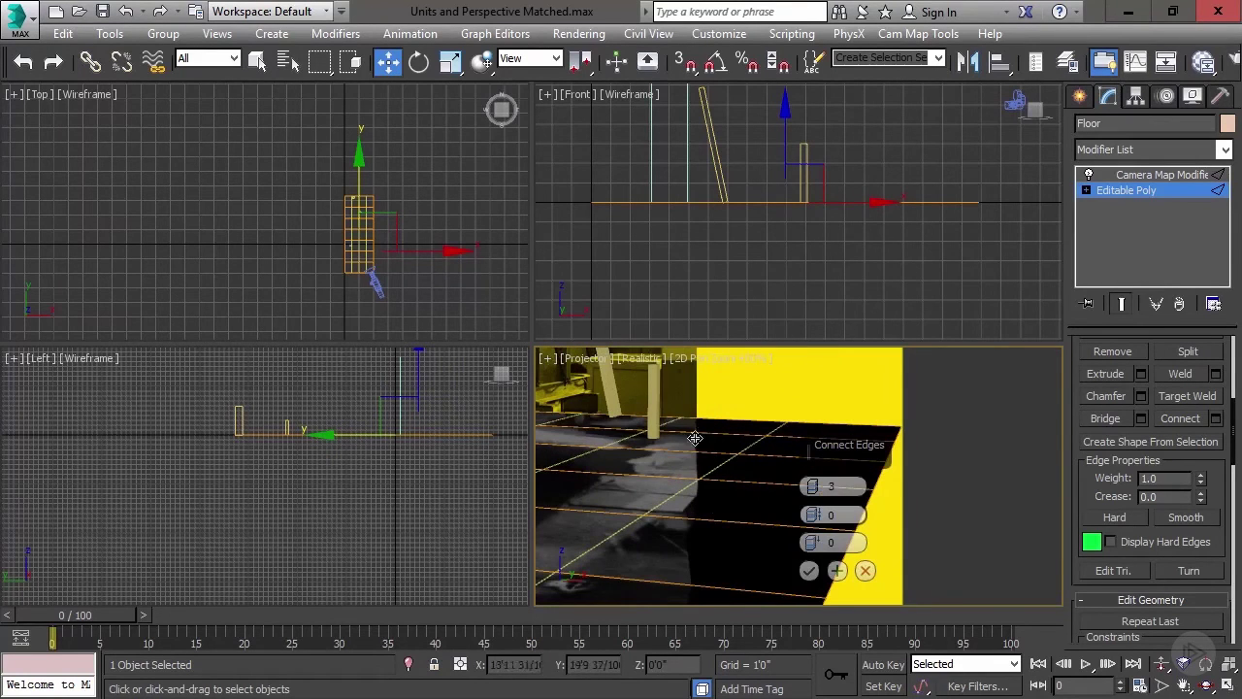
pyautogui.scroll(-4, 713, 475)
pyautogui.moveTo(717, 476); pyautogui.dragTo(867, 374, button='middle')
pyautogui.scroll(-3, 866, 374)
pyautogui.click(477, 308)
pyautogui.moveTo(752, 483); pyautogui.dragTo(813, 450, button='middle')
pyautogui.scroll(4, 728, 492)
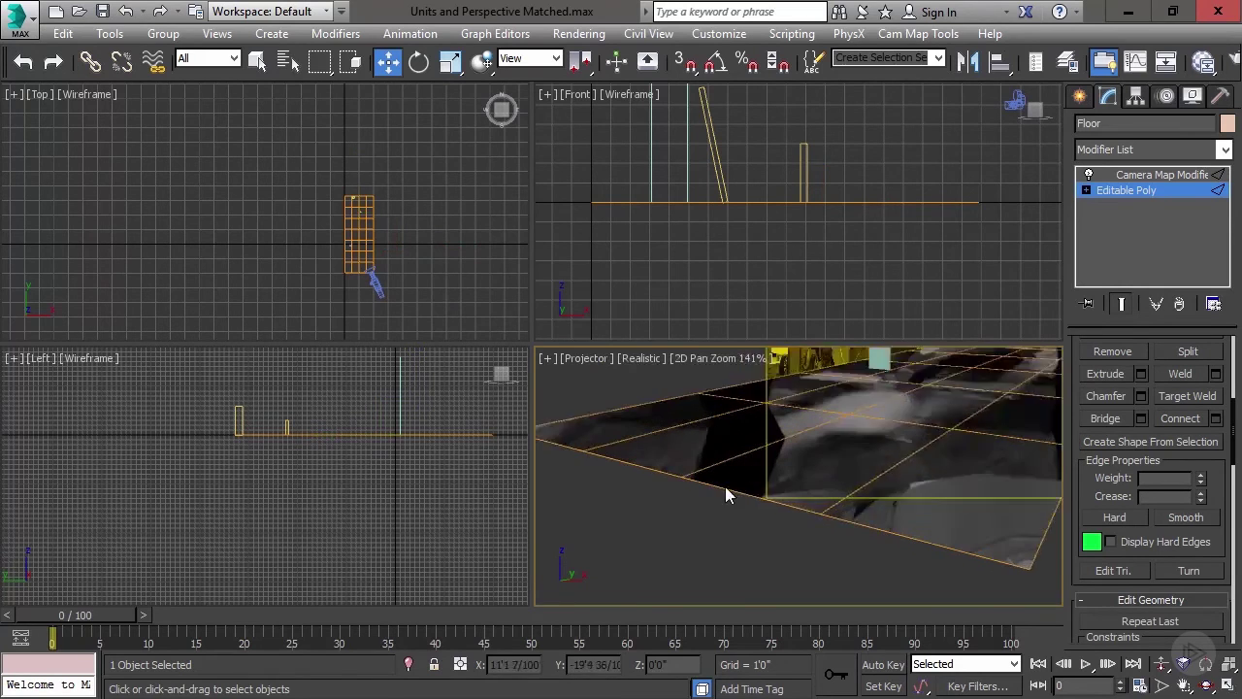
pyautogui.scroll(2, 726, 495)
pyautogui.scroll(-4, 698, 390)
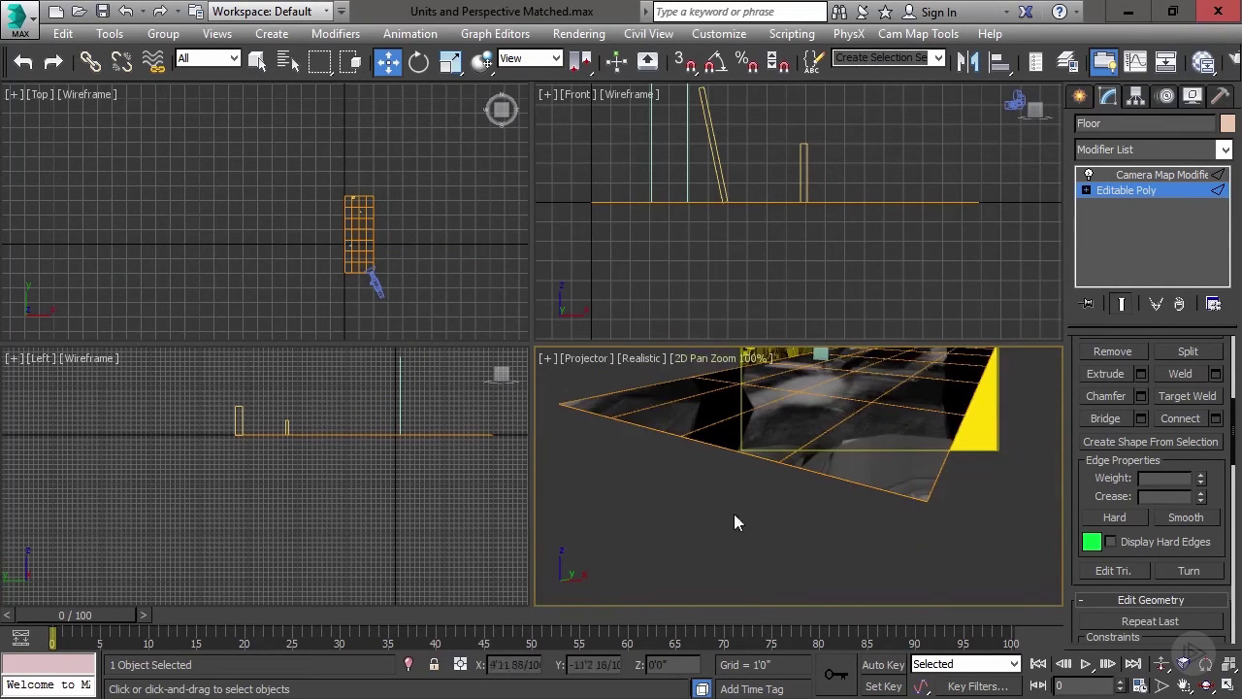
pyautogui.scroll(-2, 839, 473)
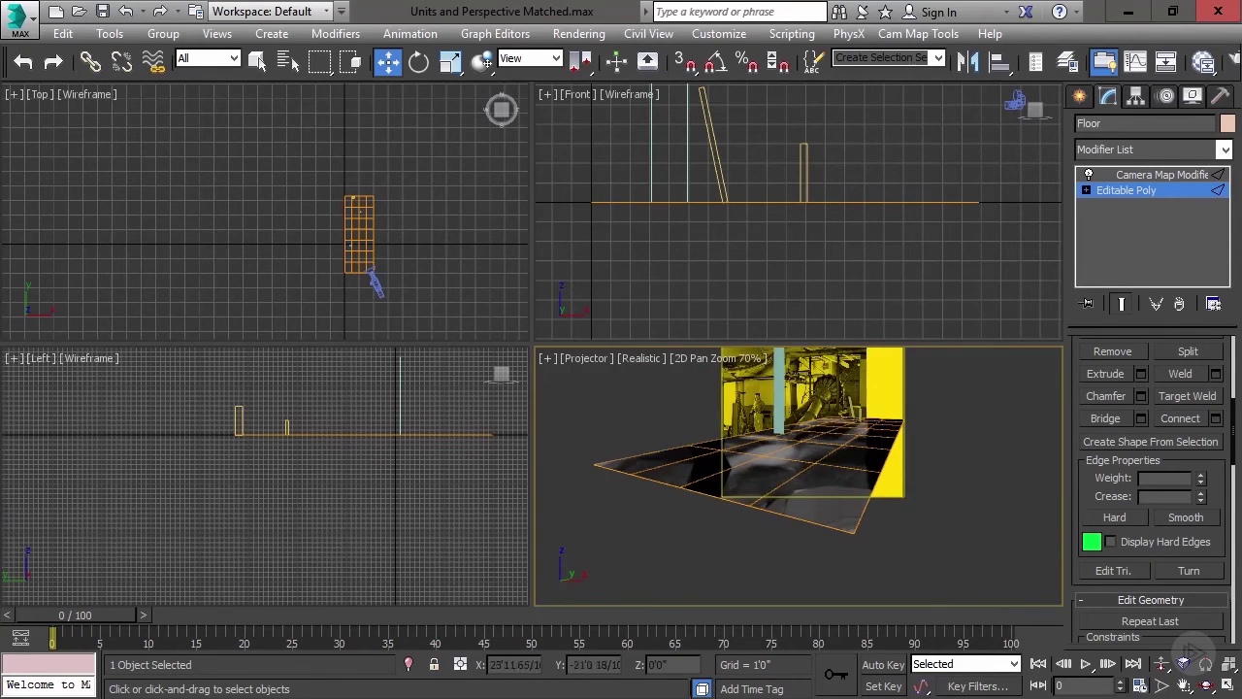
# Turn off U and V tiling for the NASA_Background bitmap in the floor material
pyautogui.press('m')
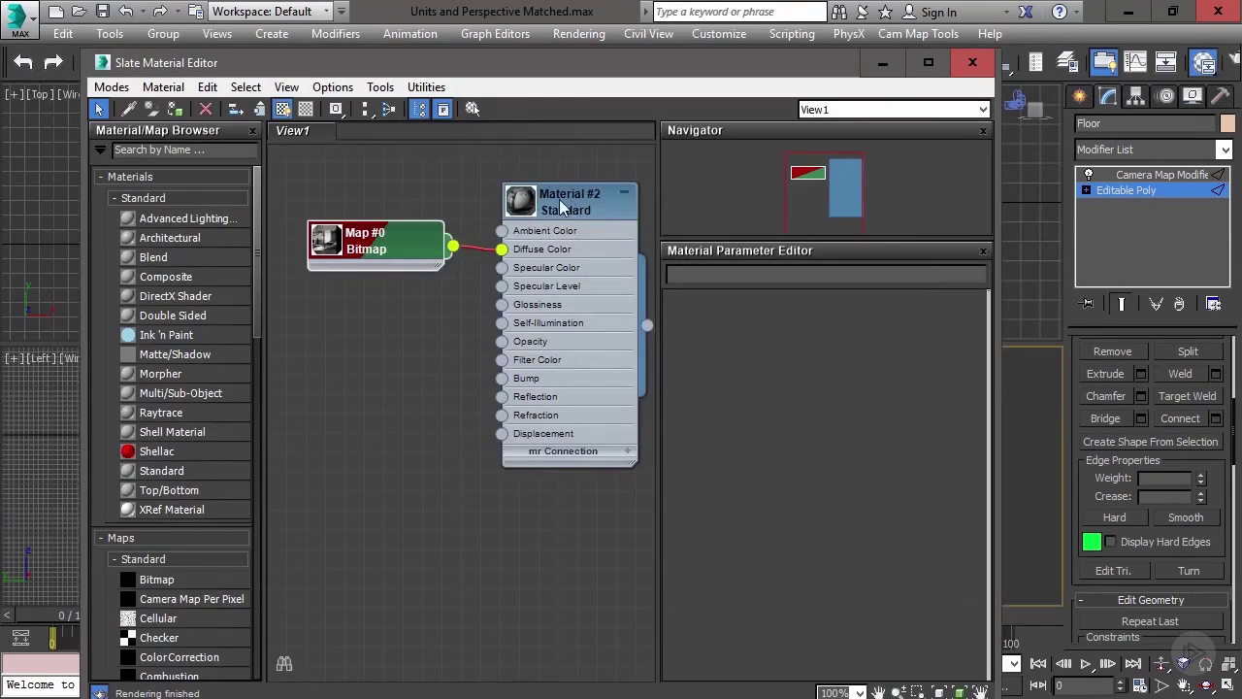
pyautogui.moveTo(561, 205); pyautogui.dragTo(543, 188)
pyautogui.doubleClick(408, 242)
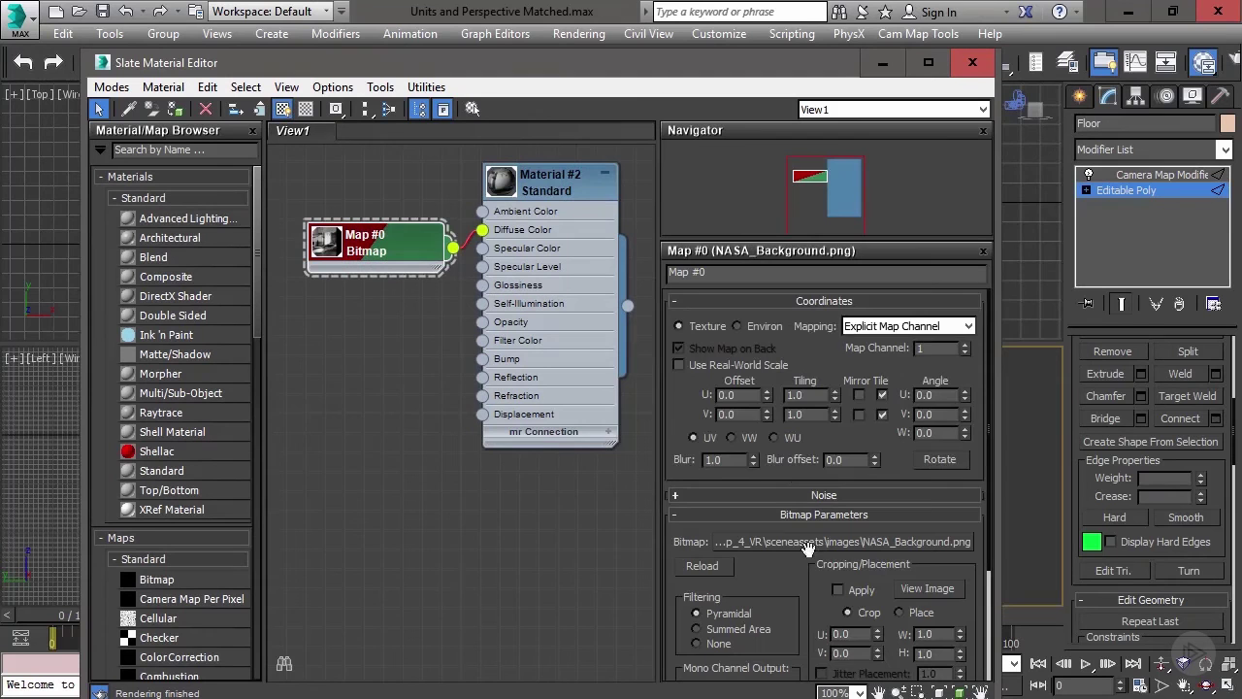
pyautogui.moveTo(798, 472); pyautogui.dragTo(799, 336)
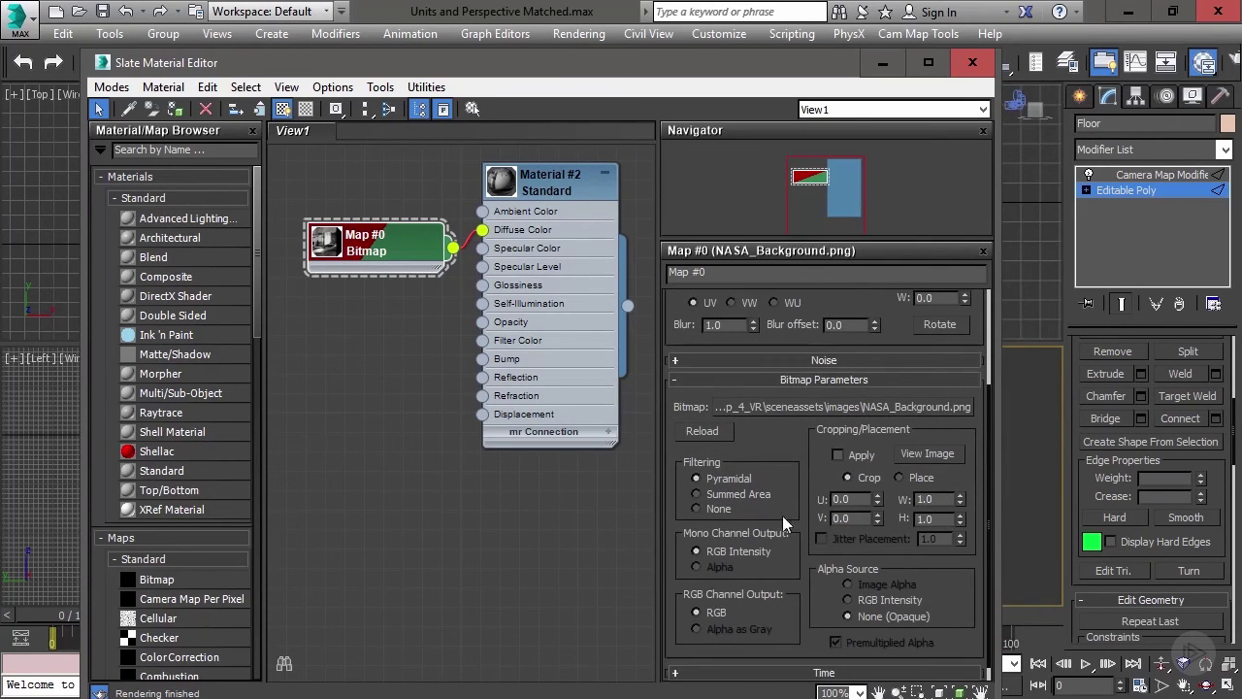
pyautogui.scroll(3, 804, 518)
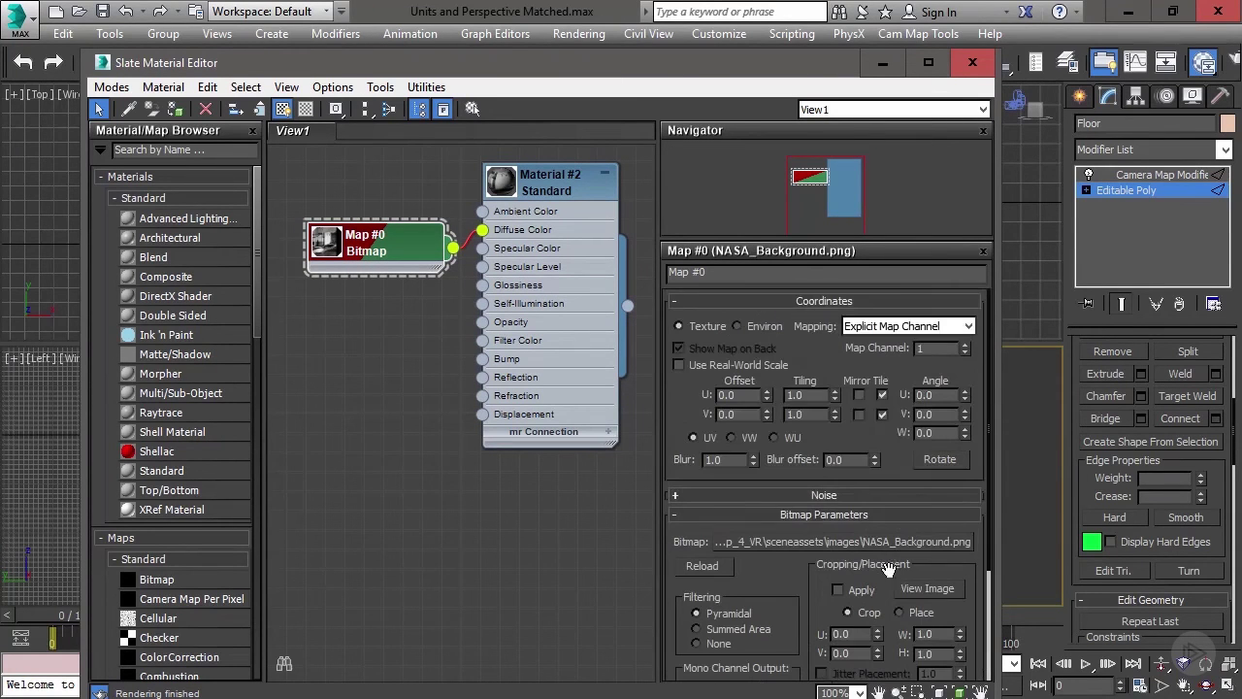
pyautogui.click(882, 395)
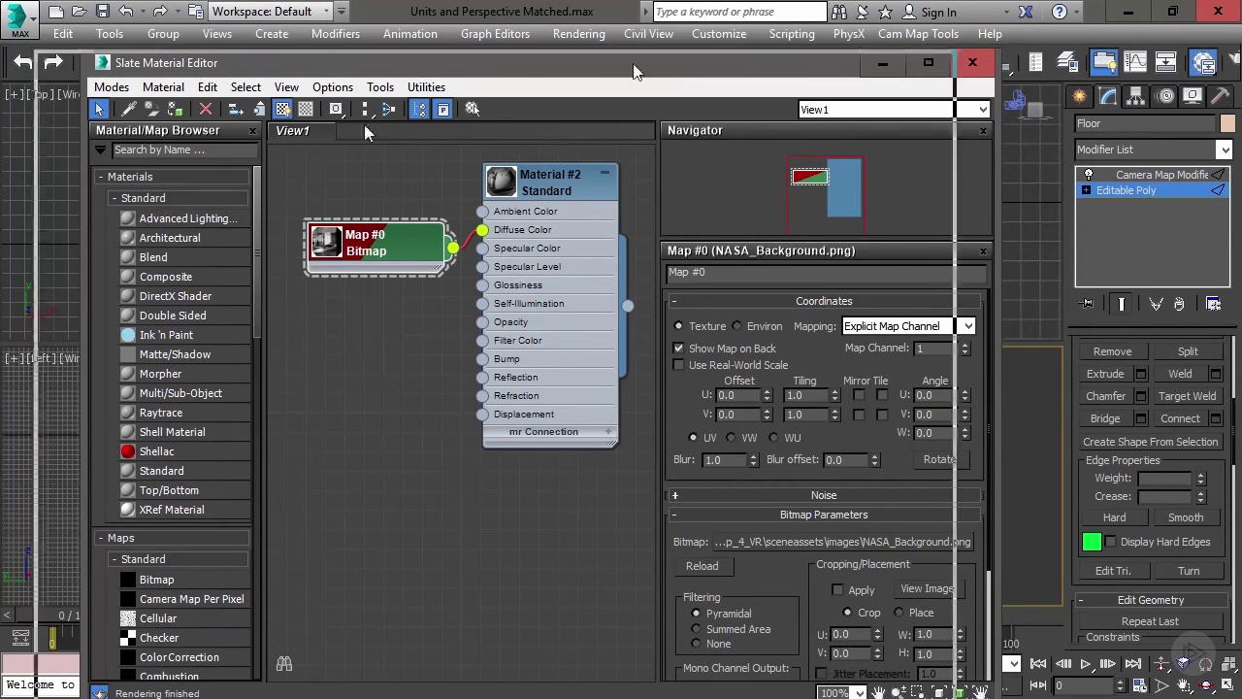
pyautogui.moveTo(672, 79); pyautogui.dragTo(188, 170)
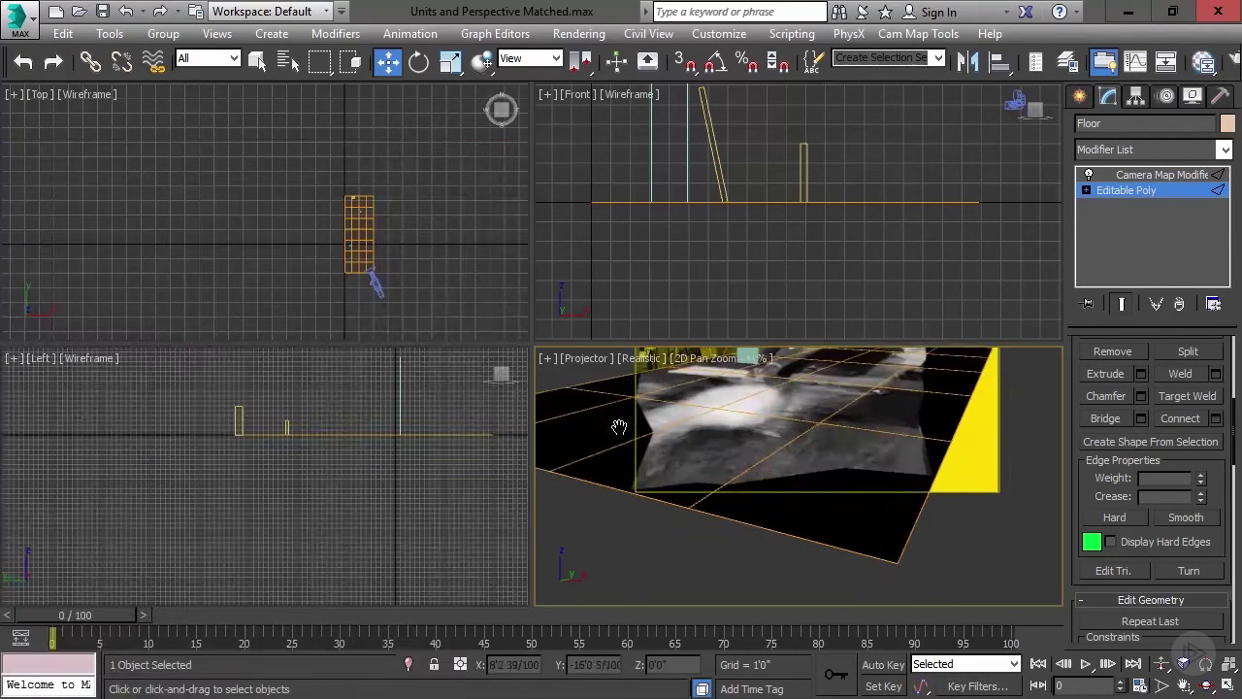
# Connect the lengthwise edges of the floor row nearest the camera with 1 segment
pyautogui.moveTo(619, 427); pyautogui.dragTo(568, 449, button='middle')
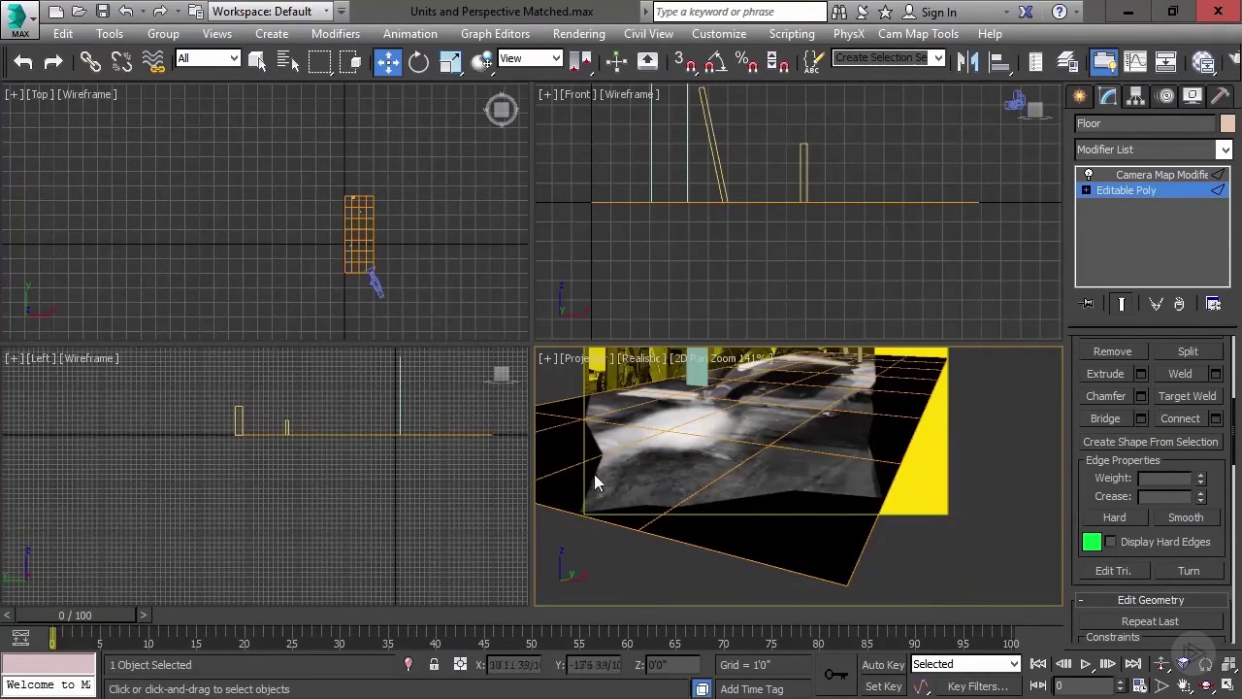
pyautogui.scroll(4, 332, 275)
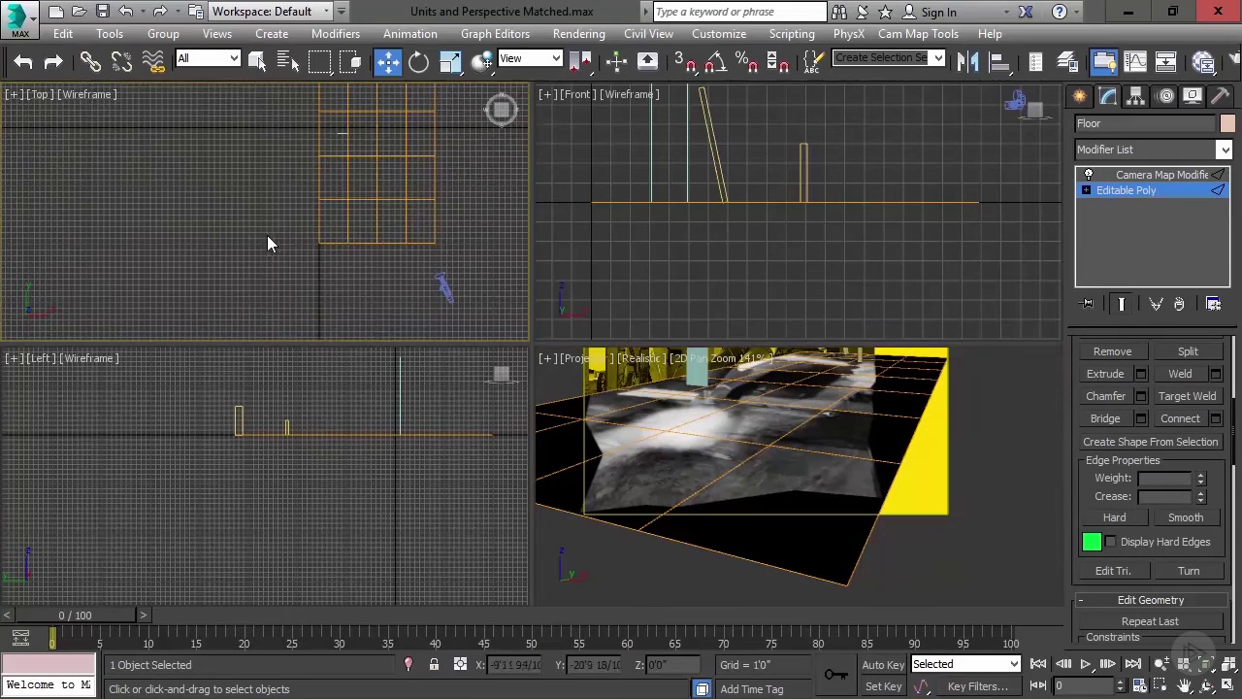
pyautogui.scroll(4, 267, 235)
pyautogui.moveTo(272, 239); pyautogui.dragTo(146, 242, button='middle')
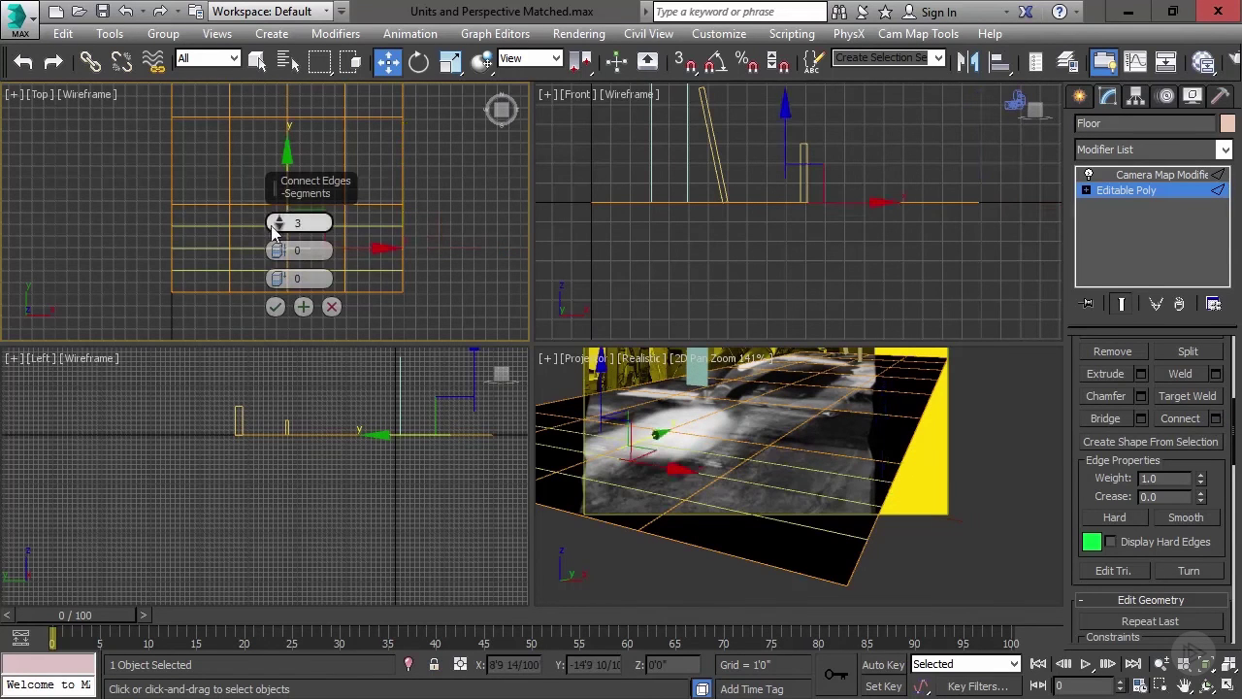
pyautogui.click(279, 227)
pyautogui.click(278, 227)
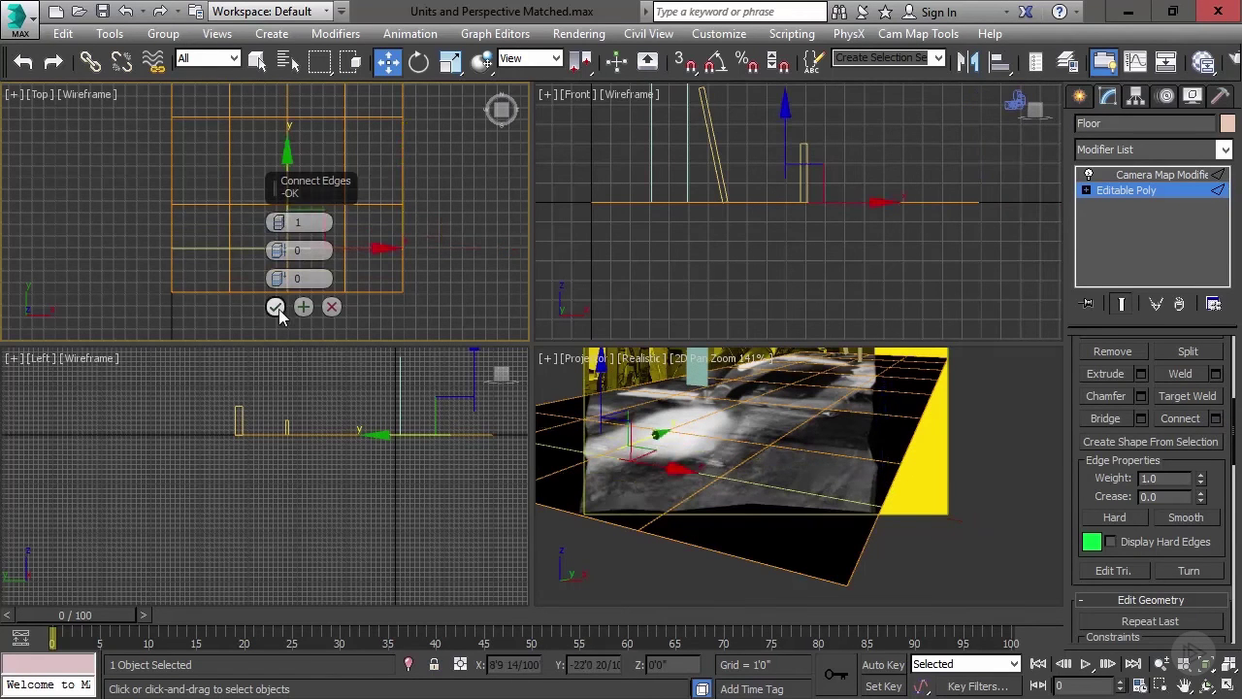
pyautogui.click(275, 308)
# Select the lengthwise edges of four floor rows near the camera one row at a time and connect each set with a single crosswise edge
pyautogui.scroll(-3, 622, 457)
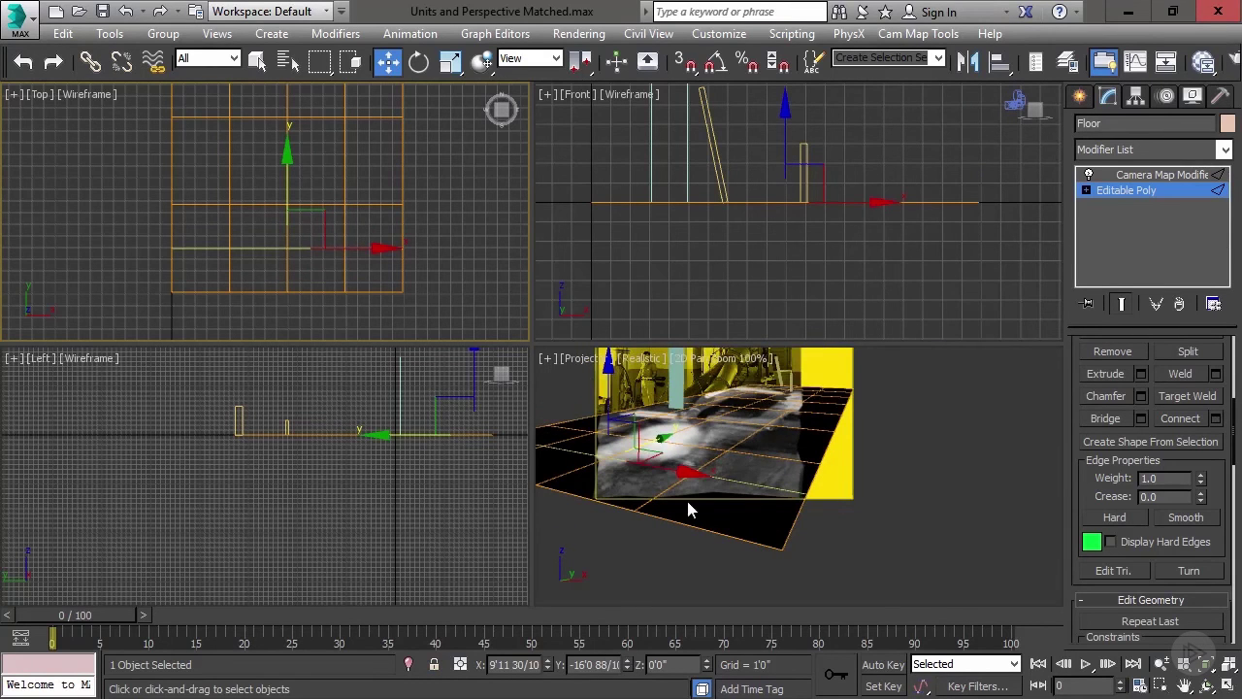
pyautogui.moveTo(142, 267); pyautogui.dragTo(456, 278)
pyautogui.click(1185, 421)
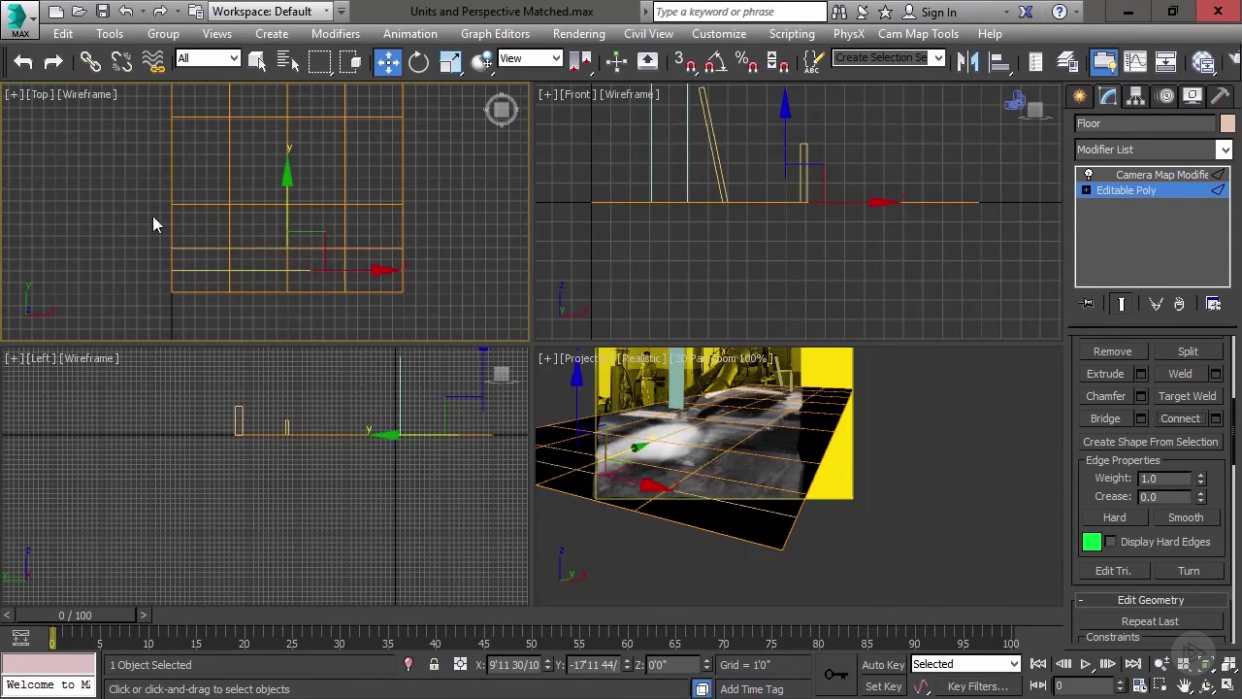
pyautogui.moveTo(152, 217); pyautogui.dragTo(446, 231)
pyautogui.click(1184, 422)
pyautogui.moveTo(150, 153); pyautogui.dragTo(446, 171)
pyautogui.click(1189, 422)
pyautogui.scroll(2, 802, 479)
pyautogui.moveTo(151, 183); pyautogui.dragTo(441, 189)
pyautogui.click(1187, 422)
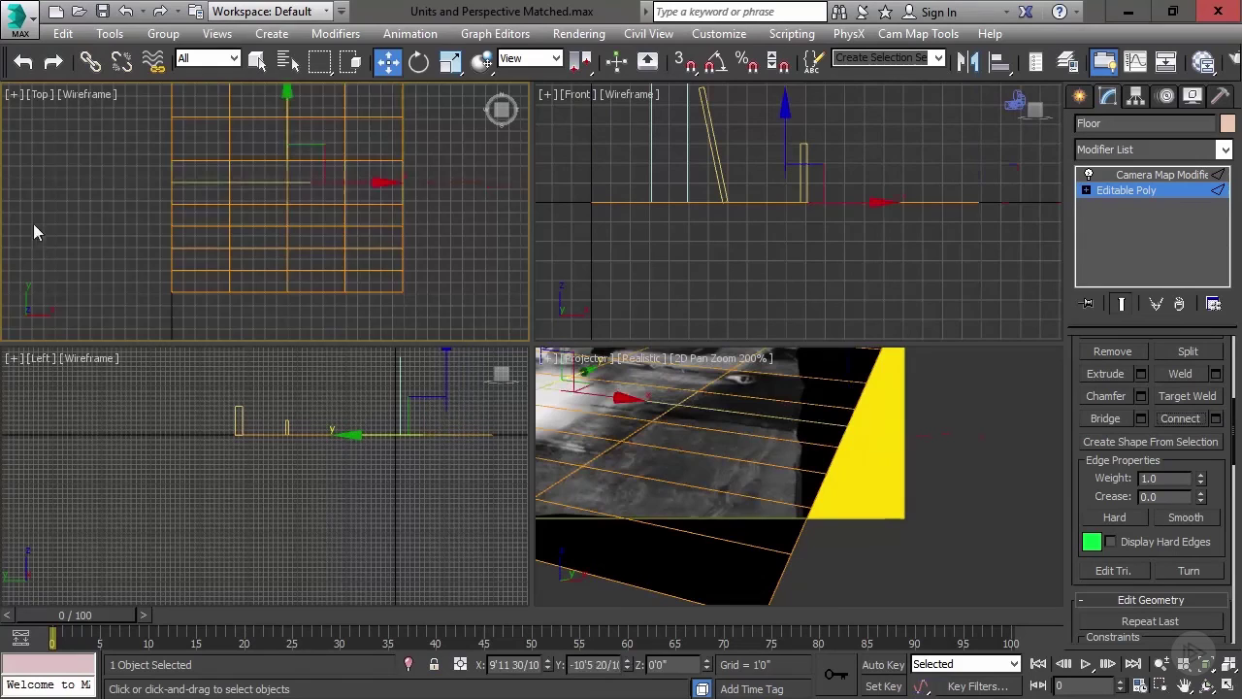
# Select the crosswise edges of the floor's outermost column on the +X side and connect them with a lengthwise edge
pyautogui.scroll(-3, 291, 204)
pyautogui.moveTo(291, 204); pyautogui.dragTo(330, 304, button='middle')
pyautogui.moveTo(365, 116); pyautogui.dragTo(356, 338)
pyautogui.click(1192, 425)
# Ring-select the crosswise edges of the floor's two middle columns in turn and connect each ring with a lengthwise edge
pyautogui.moveTo(850, 469); pyautogui.dragTo(1048, 523, button='middle')
pyautogui.scroll(1, 790, 488)
pyautogui.scroll(3, 330, 291)
pyautogui.click(408, 259)
pyautogui.moveTo(1195, 335); pyautogui.dragTo(1195, 630)
pyautogui.click(1116, 473)
pyautogui.moveTo(1105, 549); pyautogui.dragTo(1105, 442)
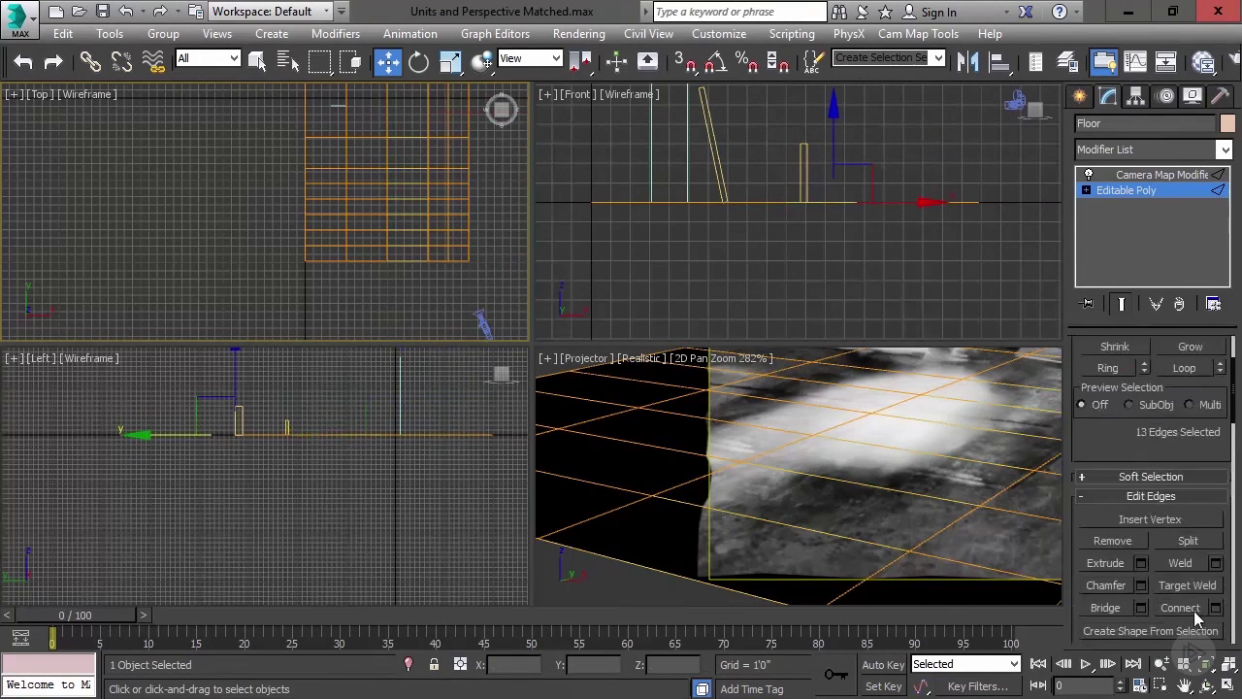
pyautogui.click(1192, 610)
pyautogui.click(368, 260)
pyautogui.click(1107, 368)
pyautogui.click(1193, 609)
# Leave edge editing, check the projected texture in the Projector view and reselect the Floor at object level
pyautogui.moveTo(726, 408)
pyautogui.mouseDown(button='middle')
pyautogui.moveTo(726, 467)
pyautogui.moveTo(730, 398)
pyautogui.mouseUp(button='middle')
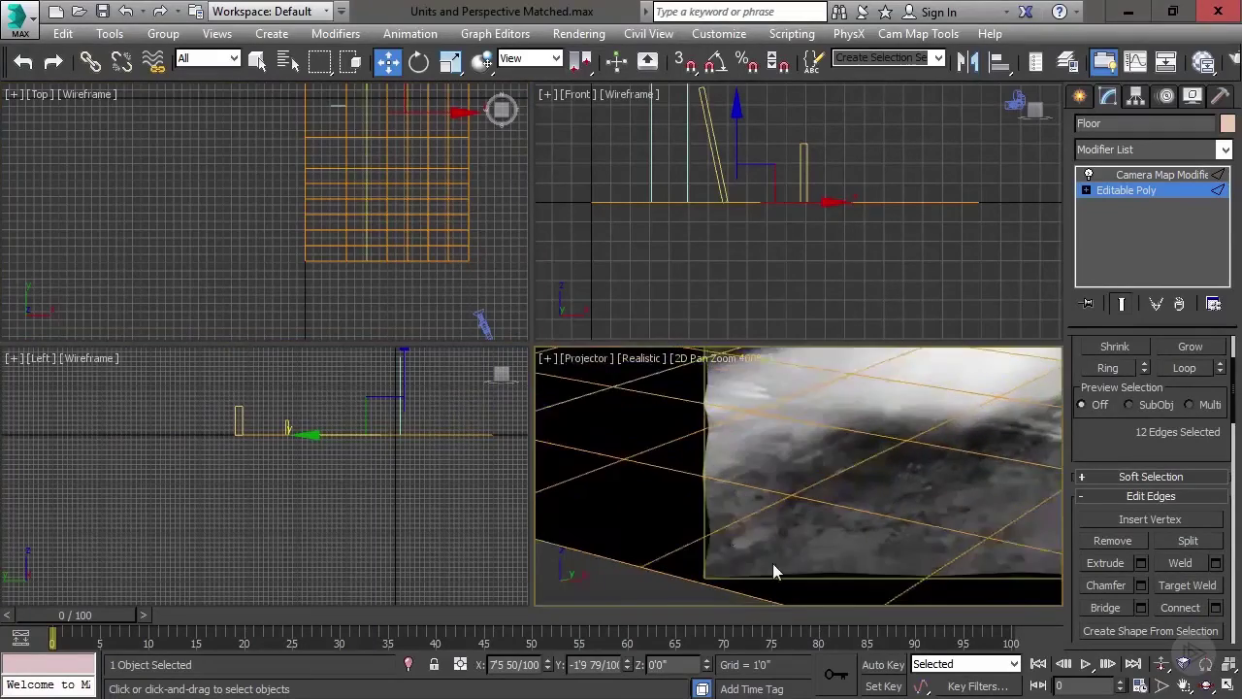
pyautogui.moveTo(989, 408); pyautogui.dragTo(680, 534, button='middle')
pyautogui.scroll(-5, 1053, 477)
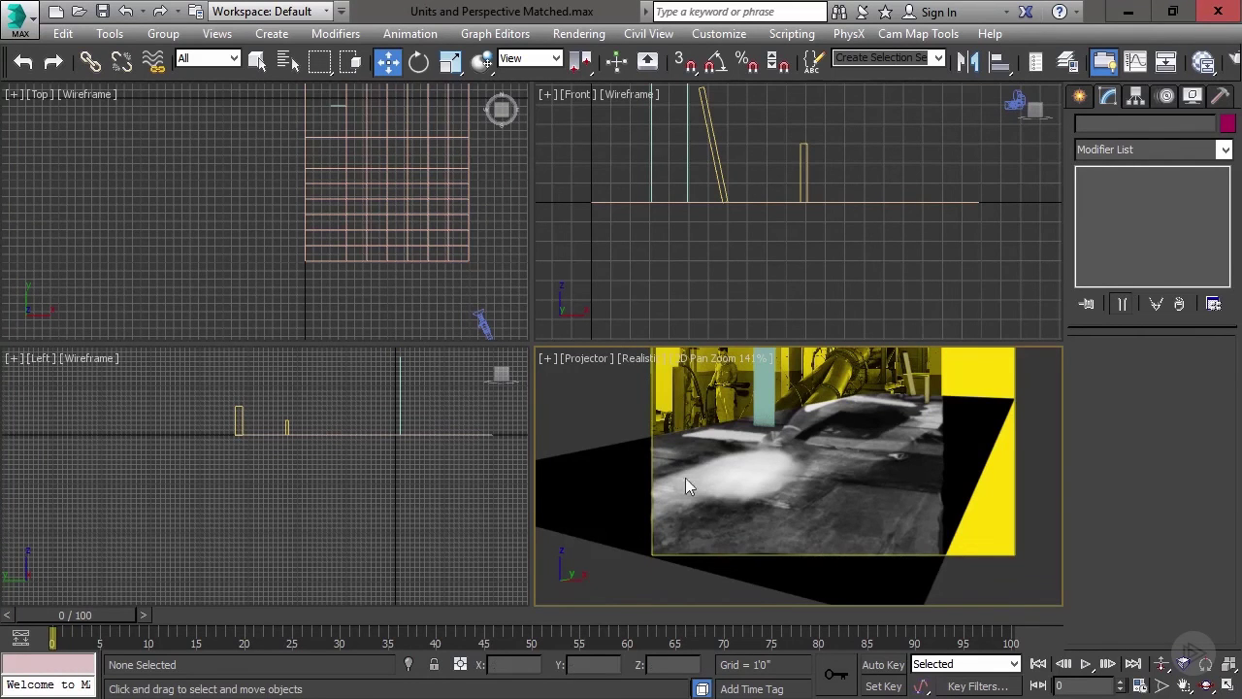
pyautogui.click(620, 462)
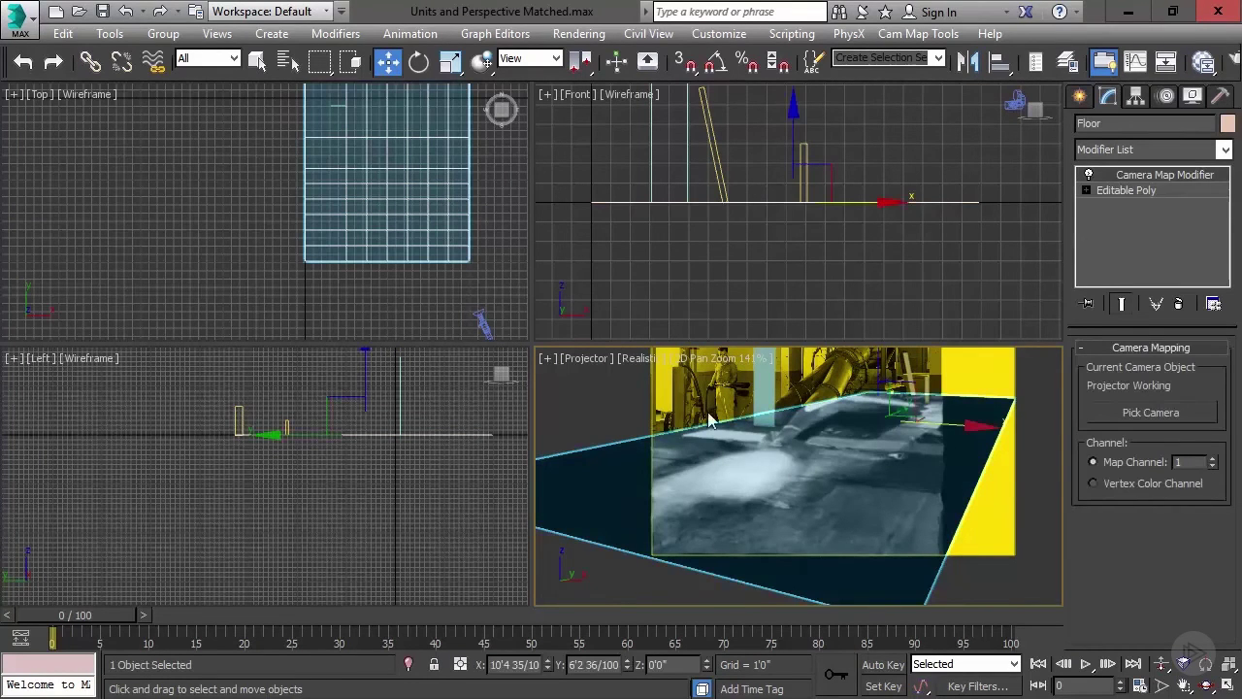
# Show edged faces in the Projector view and inspect how far the floor grid extends beyond the projected photo
pyautogui.click(645, 359)
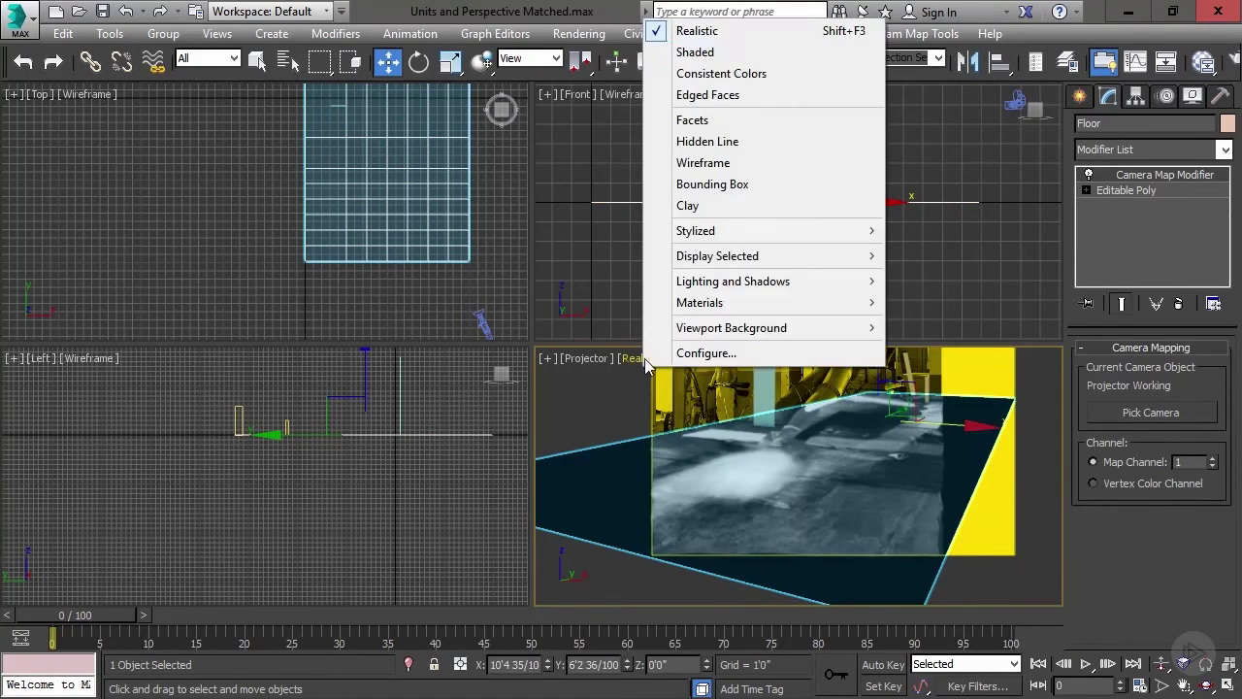
pyautogui.click(758, 96)
pyautogui.click(991, 568)
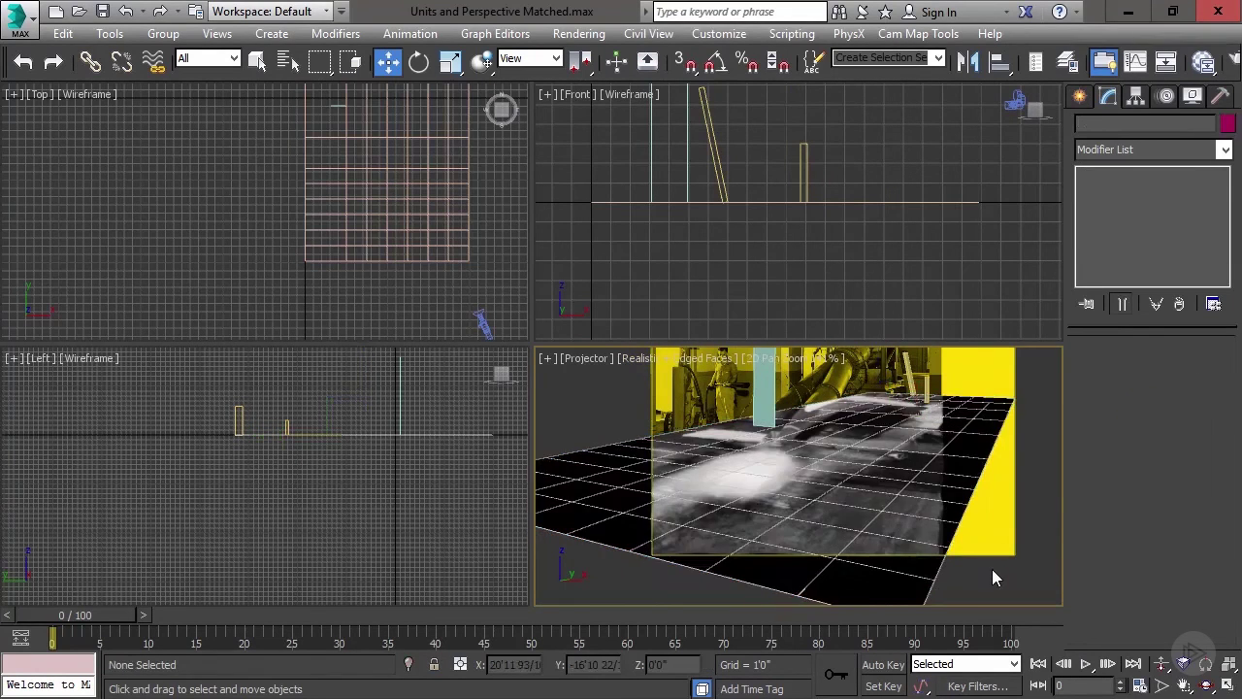
pyautogui.scroll(-2, 991, 569)
pyautogui.moveTo(987, 530); pyautogui.dragTo(989, 464, button='middle')
pyautogui.scroll(2, 765, 510)
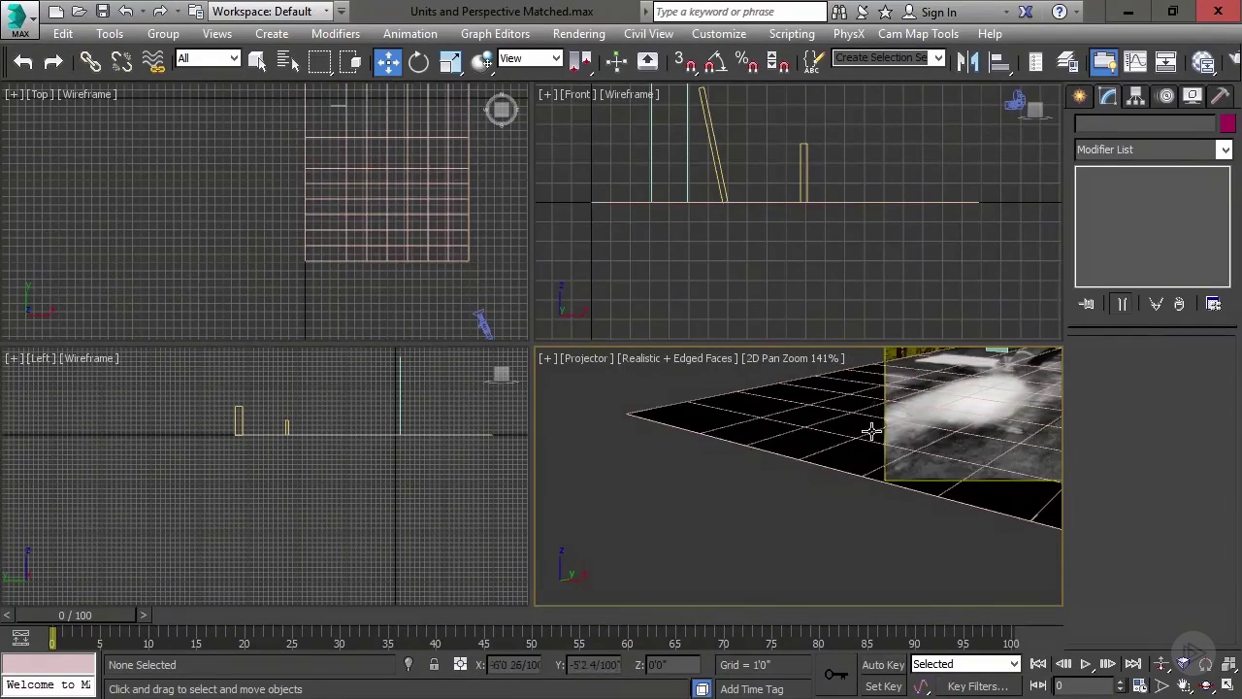
pyautogui.moveTo(815, 501); pyautogui.dragTo(605, 548, button='middle')
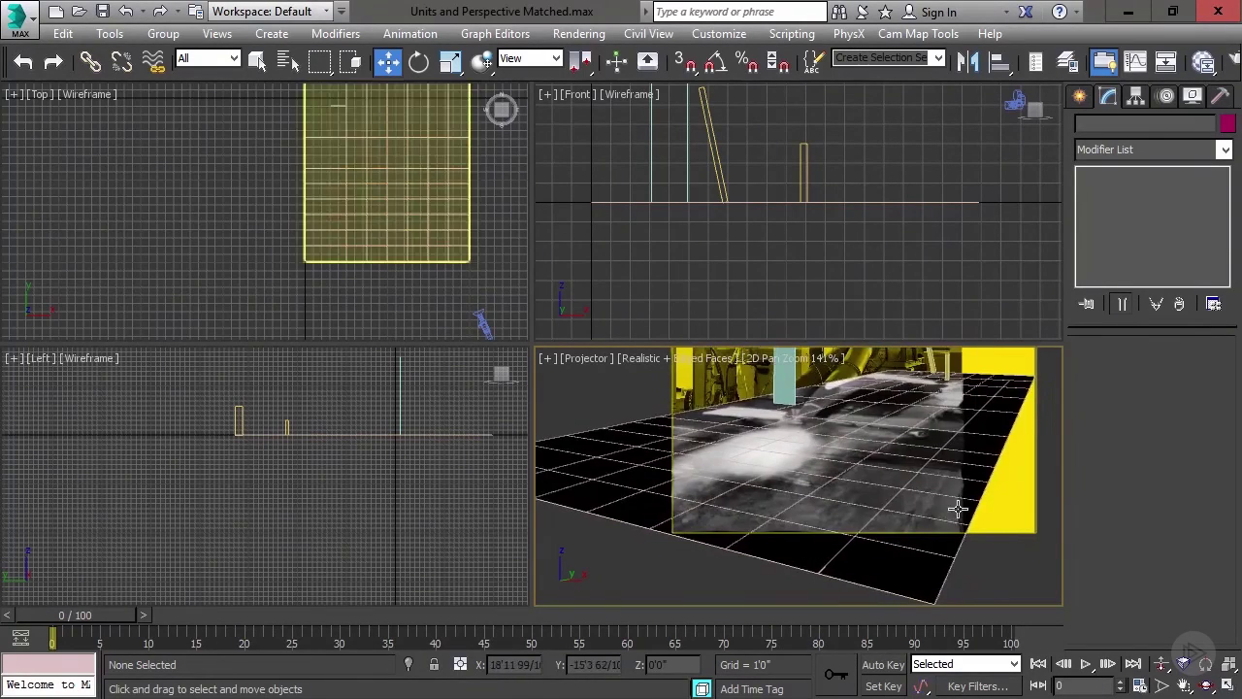
pyautogui.moveTo(1016, 513); pyautogui.dragTo(976, 558, button='middle')
pyautogui.moveTo(817, 562); pyautogui.dragTo(915, 504, button='middle')
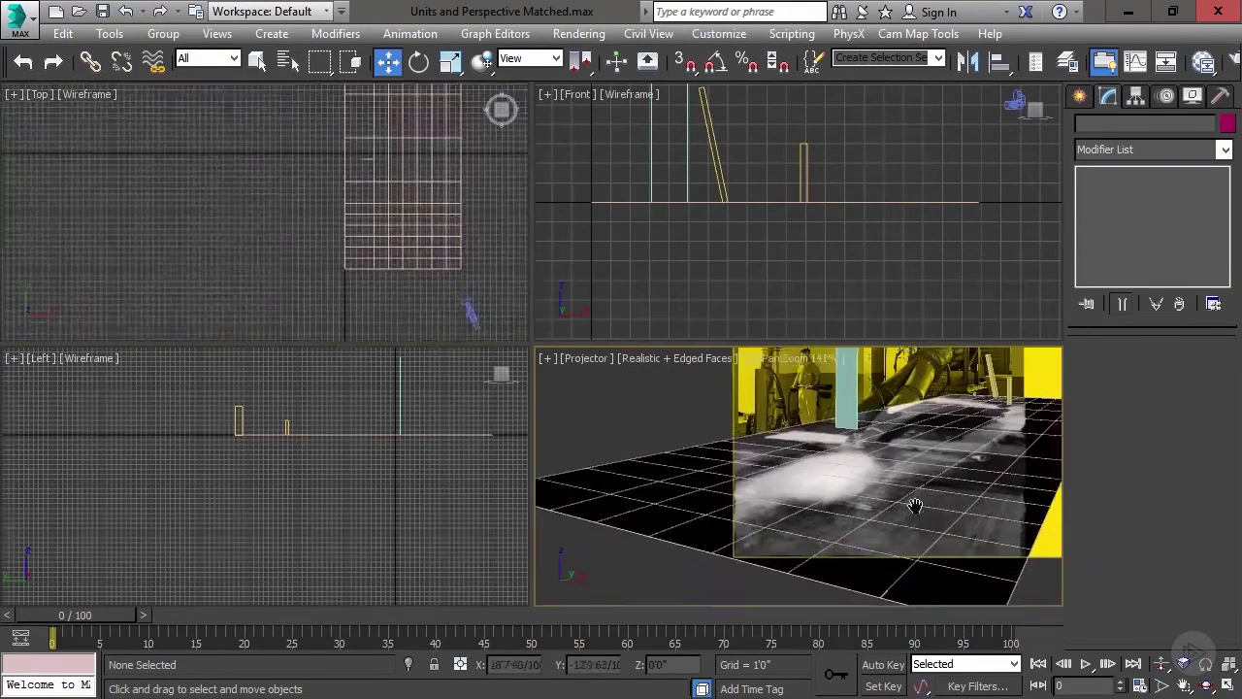
pyautogui.scroll(2, 389, 233)
# Delete the floor polygons at the near -X corner that lie entirely outside the projected photo
pyautogui.click(499, 236)
pyautogui.click(1125, 190)
pyautogui.click(1172, 368)
pyautogui.click(391, 249)
pyautogui.keyDown('ctrl'); pyautogui.click(392, 225); pyautogui.keyUp('ctrl')
pyautogui.keyDown('ctrl'); pyautogui.click(392, 183); pyautogui.keyUp('ctrl')
pyautogui.moveTo(825, 463); pyautogui.dragTo(941, 510, button='middle')
pyautogui.press('Delete')
pyautogui.click(434, 246)
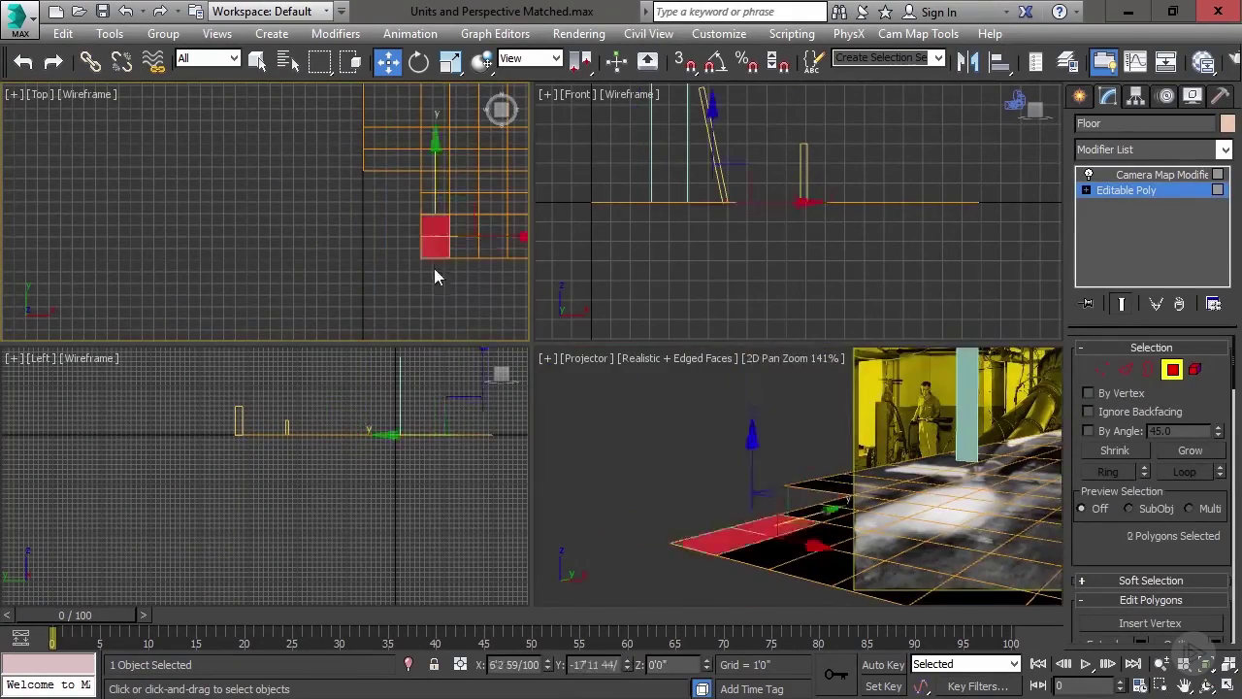
pyautogui.press('Delete')
pyautogui.click(463, 246)
pyautogui.press('Delete')
# Delete the floor polygons along the +X side that lie completely outside the photo's projected area
pyautogui.scroll(-3, 290, 257)
pyautogui.moveTo(342, 223); pyautogui.dragTo(359, 209, button='middle')
pyautogui.scroll(-1, 817, 475)
pyautogui.moveTo(817, 456); pyautogui.dragTo(825, 582, button='middle')
pyautogui.scroll(2, 364, 175)
pyautogui.moveTo(364, 117); pyautogui.dragTo(375, 194, button='middle')
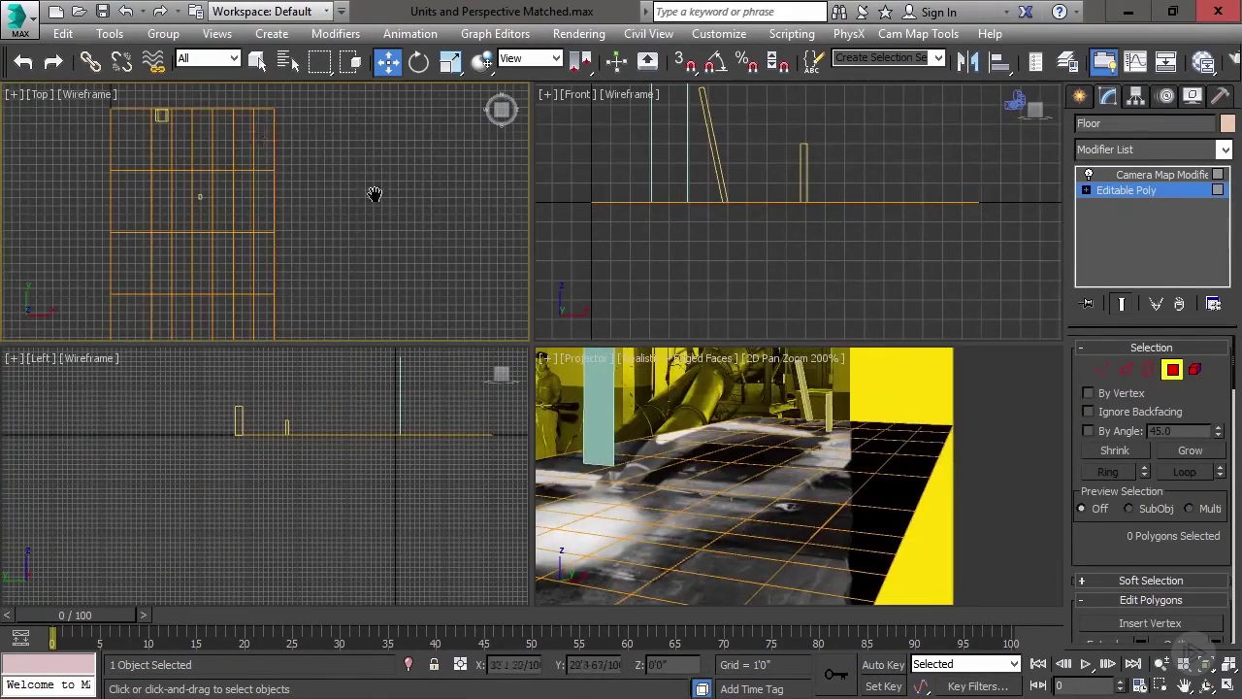
pyautogui.click(264, 262)
pyautogui.press('Delete')
pyautogui.scroll(-2, 338, 191)
pyautogui.scroll(-3, 998, 453)
pyautogui.click(970, 439)
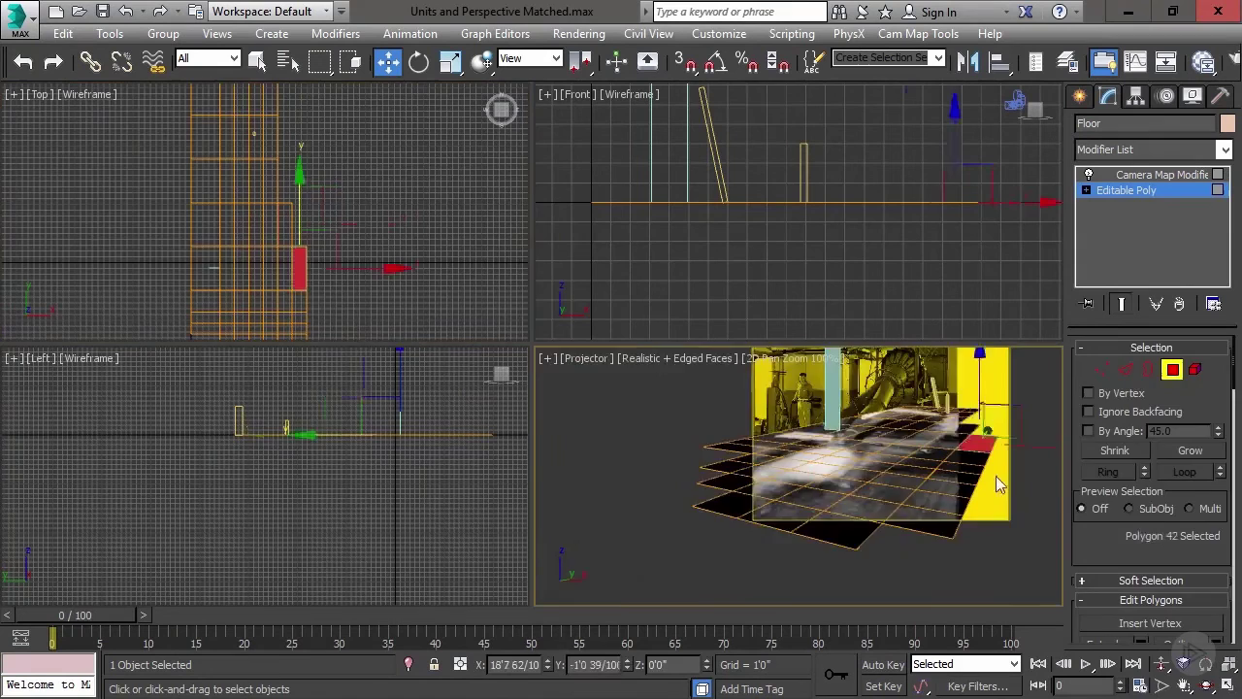
pyautogui.press('Delete')
# Ring-select the crosswise edges of one middle floor column, connect them with a lengthwise edge and shift it slightly toward -X
pyautogui.press('1')
pyautogui.hotkey('ctrl', 'a')
pyautogui.scroll(2, 363, 270)
pyautogui.moveTo(291, 282); pyautogui.dragTo(388, 155, button='middle')
pyautogui.scroll(-2, 768, 521)
pyautogui.press('2')
pyautogui.click(1108, 471)
pyautogui.scroll(-3, 1162, 594)
pyautogui.click(1180, 559)
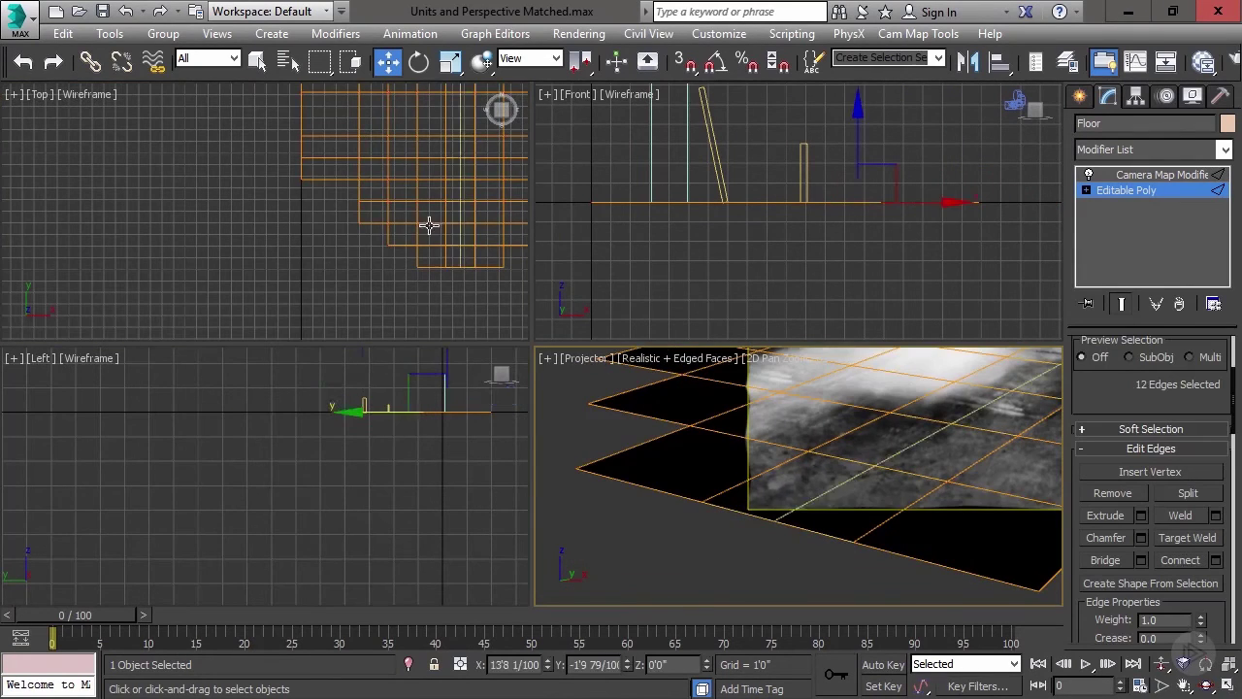
pyautogui.moveTo(470, 194); pyautogui.dragTo(464, 194)
pyautogui.scroll(-1, 709, 563)
# Display the Top view in Realistic shading and switch the Floor's Editable Poly to vertex editing
pyautogui.click(89, 94)
pyautogui.click(126, 109)
pyautogui.scroll(3, 303, 277)
pyautogui.moveTo(303, 277); pyautogui.dragTo(356, 338, button='middle')
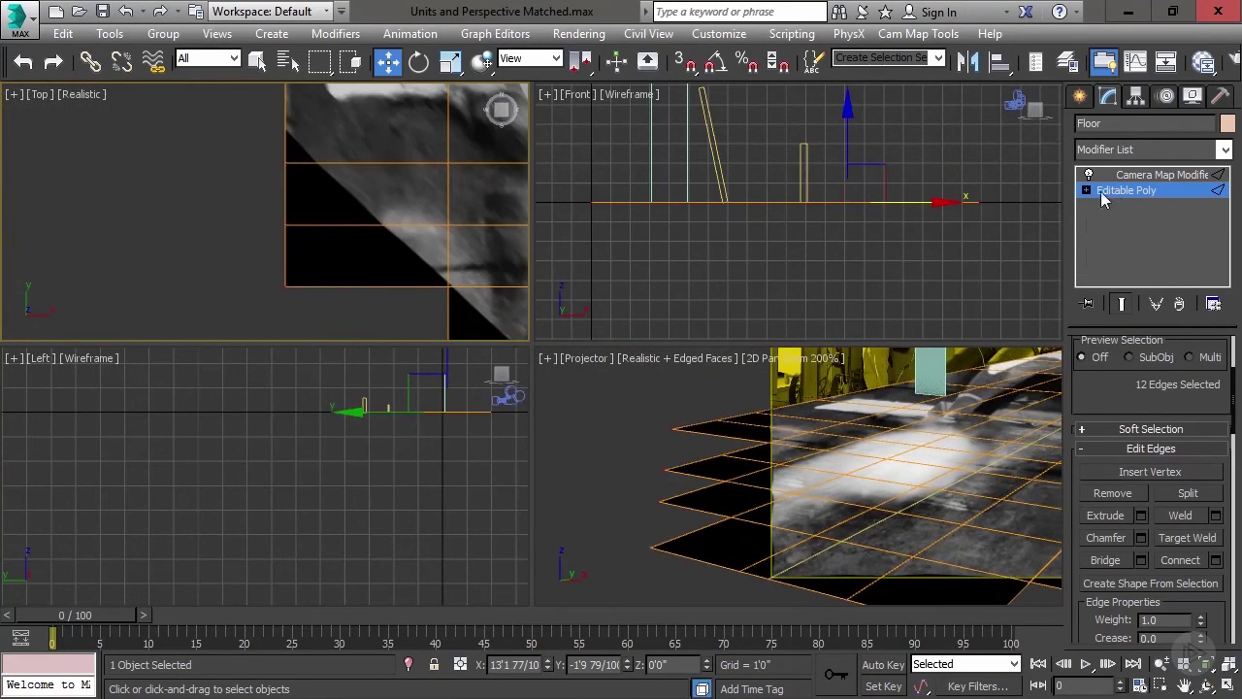
pyautogui.click(1086, 190)
pyautogui.click(1121, 206)
# Move the outer vertices at the start of the floor's -X side along X and Y onto the projected photo's edge
pyautogui.moveTo(285, 224); pyautogui.dragTo(382, 225)
pyautogui.click(285, 285)
pyautogui.moveTo(334, 285); pyautogui.dragTo(500, 285)
pyautogui.moveTo(452, 233); pyautogui.dragTo(452, 198)
pyautogui.moveTo(261, 168); pyautogui.dragTo(299, 288, button='middle')
pyautogui.click(332, 308)
pyautogui.moveTo(335, 223); pyautogui.dragTo(337, 183)
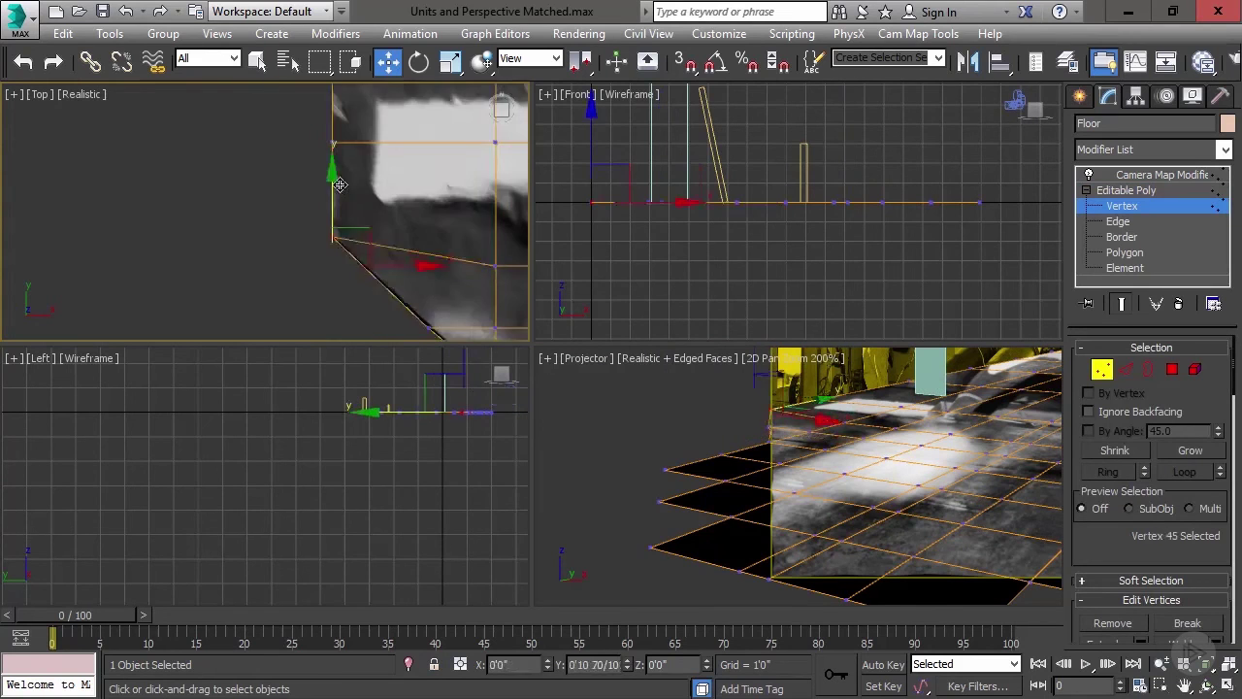
# Pull the protruding vertices of the next stepped rows on the -X side inward along X to the photo's diagonal edge
pyautogui.moveTo(388, 301); pyautogui.dragTo(252, 211, button='middle')
pyautogui.click(284, 215)
pyautogui.moveTo(295, 315); pyautogui.dragTo(305, 228, button='middle')
pyautogui.click(315, 243)
pyautogui.moveTo(388, 243); pyautogui.dragTo(480, 243)
pyautogui.moveTo(424, 335); pyautogui.dragTo(405, 233, button='middle')
pyautogui.click(409, 222)
pyautogui.moveTo(464, 223); pyautogui.dragTo(541, 223)
pyautogui.click(294, 222)
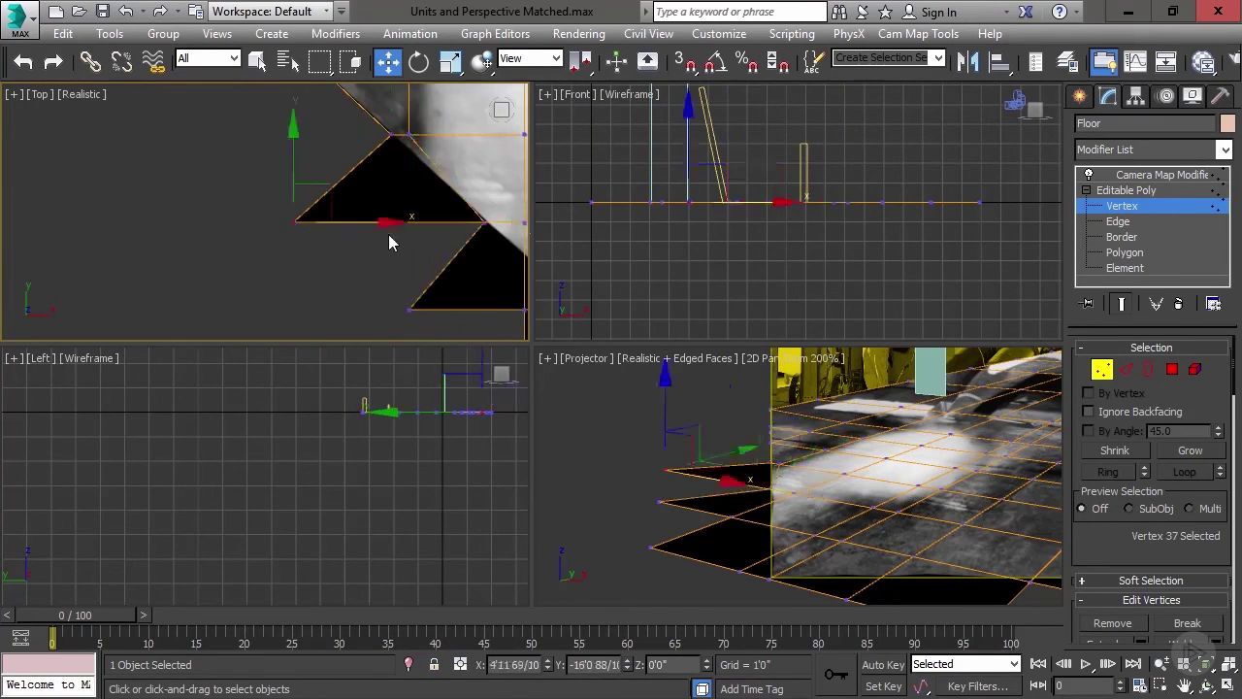
pyautogui.moveTo(389, 224); pyautogui.dragTo(577, 225)
# Move the outer vertices of the lower -X rows inward along X and nudge the last one in Y to follow the photo's boundary
pyautogui.scroll(3, 282, 227)
pyautogui.scroll(-3, 180, 158)
pyautogui.click(337, 219)
pyautogui.moveTo(393, 223); pyautogui.dragTo(444, 224)
pyautogui.click(221, 219)
pyautogui.moveTo(301, 222); pyautogui.dragTo(440, 222)
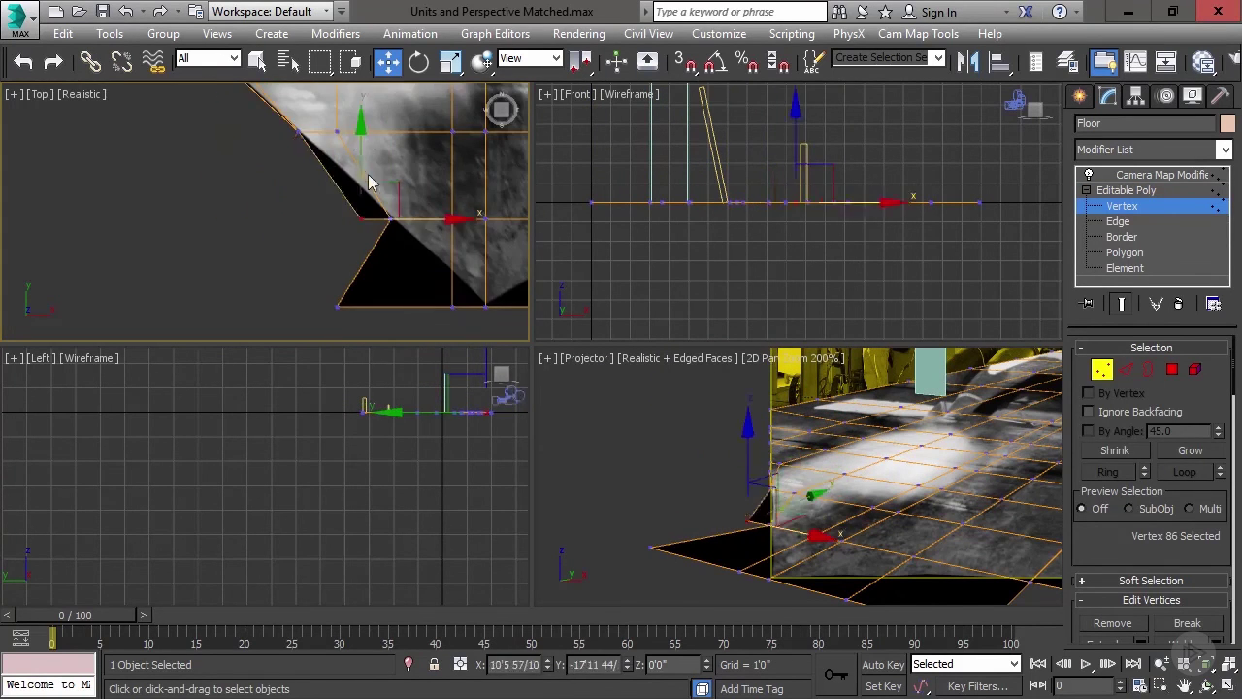
pyautogui.moveTo(365, 183); pyautogui.dragTo(364, 153)
# Move the nearest -X corner vertex inward to the photo's corner and raise its neighbour in Y onto the diagonal edge
pyautogui.scroll(2, 356, 193)
pyautogui.moveTo(356, 196); pyautogui.dragTo(233, 95, button='middle')
pyautogui.click(206, 256)
pyautogui.moveTo(283, 257); pyautogui.dragTo(421, 257)
pyautogui.click(368, 256)
pyautogui.click(349, 256)
pyautogui.moveTo(350, 199); pyautogui.dragTo(350, 138)
# Raise the two remaining vertices of the floor's nearest row in Y onto the photo's slanted lower edge
pyautogui.moveTo(466, 222); pyautogui.dragTo(270, 291, button='middle')
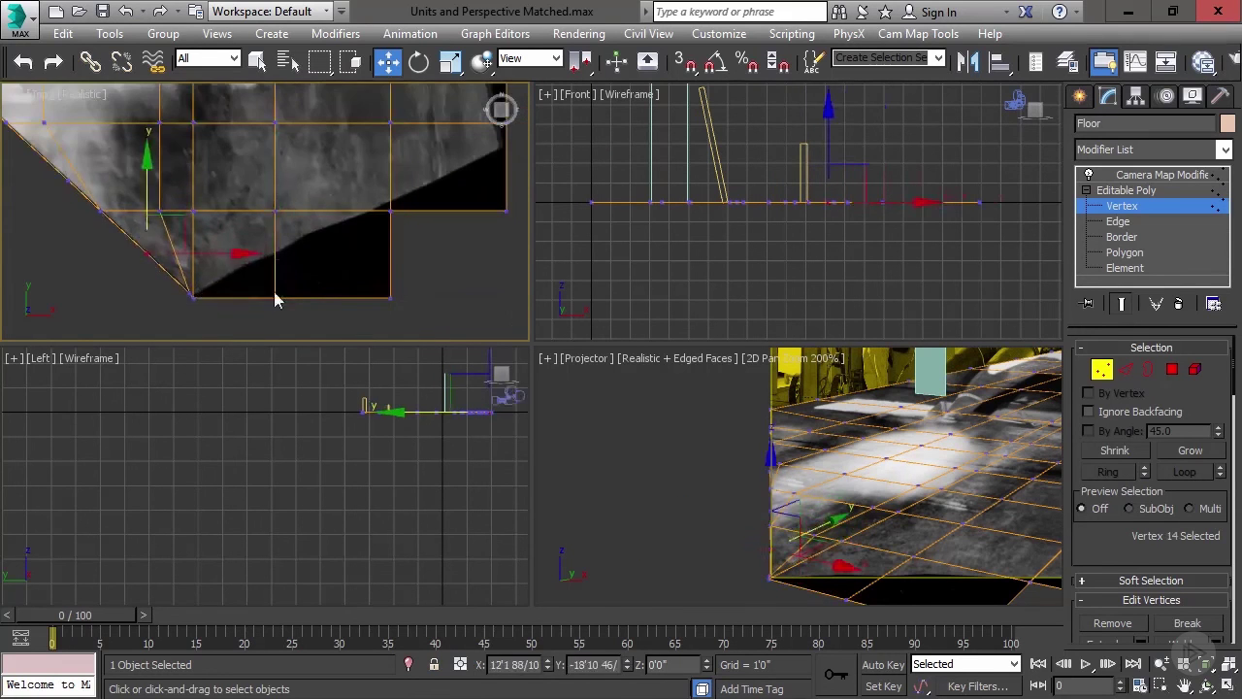
pyautogui.click(277, 294)
pyautogui.moveTo(278, 238); pyautogui.dragTo(278, 197)
pyautogui.click(394, 295)
pyautogui.moveTo(394, 243); pyautogui.dragTo(394, 169)
# Move the vertices at the floor's near +X corner along X and Y onto the photo's lower and side edges
pyautogui.click(425, 310)
pyautogui.scroll(3, 365, 281)
pyautogui.click(374, 260)
pyautogui.moveTo(422, 264); pyautogui.dragTo(391, 266)
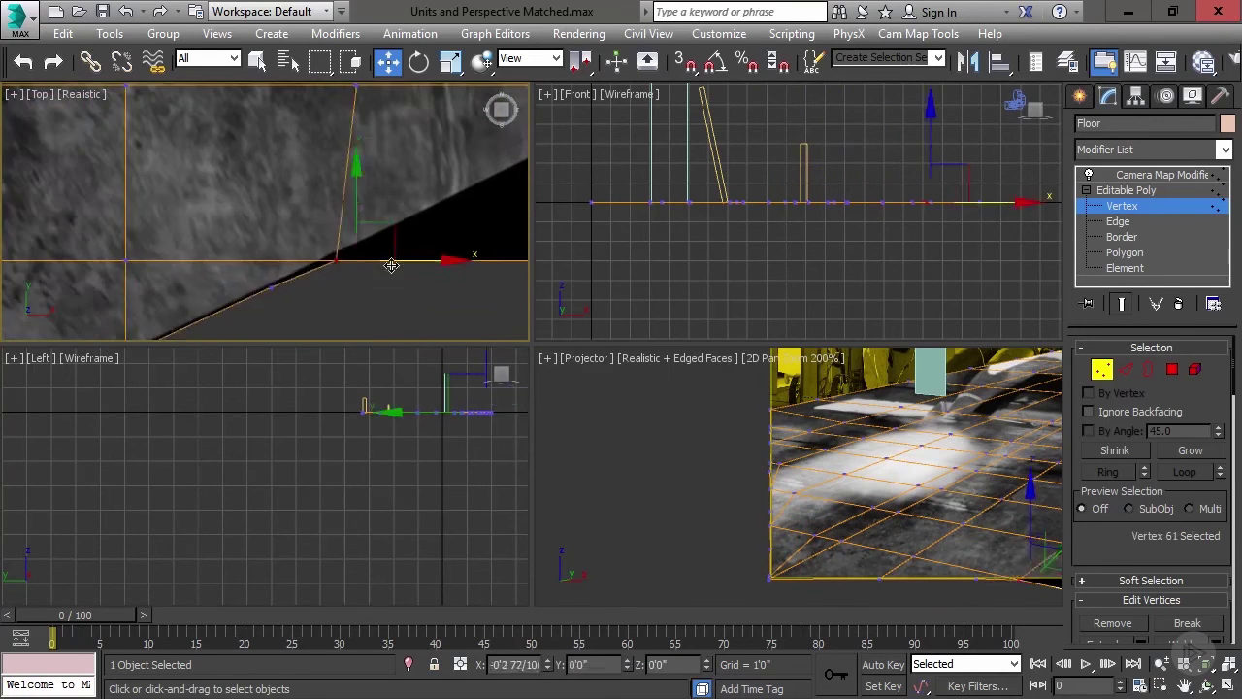
pyautogui.moveTo(427, 255); pyautogui.dragTo(175, 280, button='middle')
pyautogui.click(313, 282)
pyautogui.moveTo(310, 235); pyautogui.dragTo(310, 116)
pyautogui.moveTo(365, 161); pyautogui.dragTo(355, 161)
# Pull the next two outer vertices up the floor's +X side inward along X to the photo's edge
pyautogui.moveTo(359, 127); pyautogui.dragTo(449, 445, button='middle')
pyautogui.click(404, 246)
pyautogui.moveTo(486, 250); pyautogui.dragTo(413, 252)
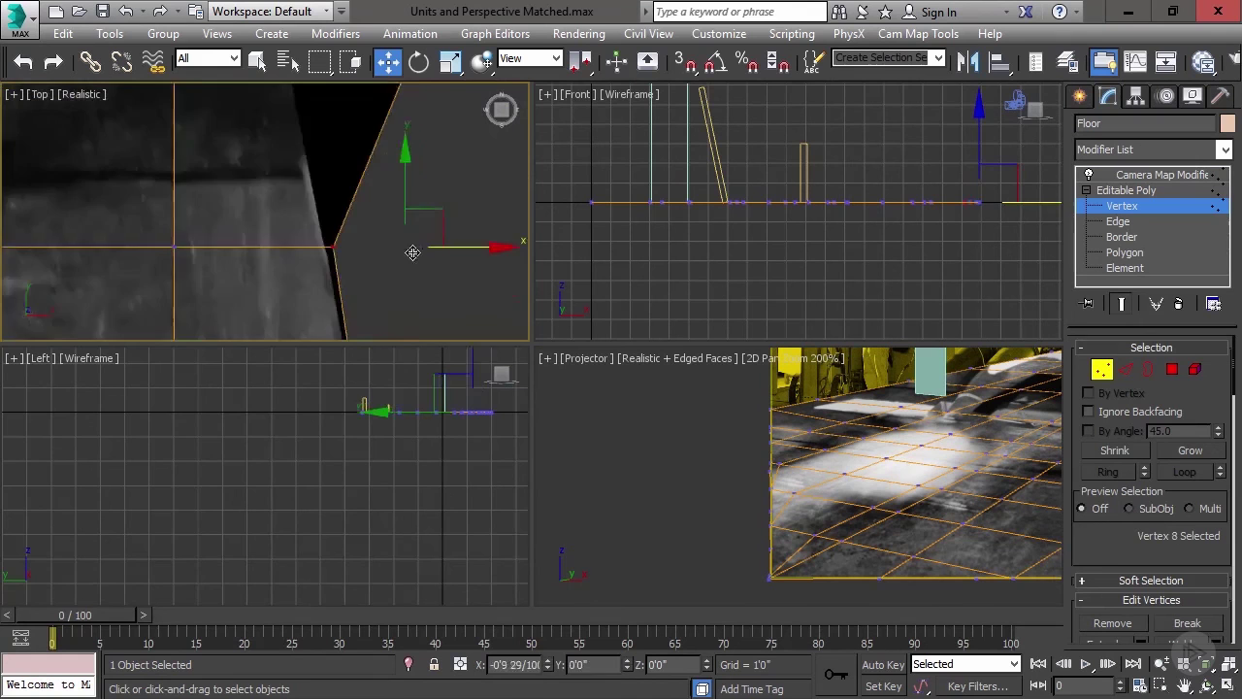
pyautogui.moveTo(413, 252); pyautogui.dragTo(429, 397, button='middle')
pyautogui.click(422, 217)
pyautogui.moveTo(466, 223); pyautogui.dragTo(364, 223)
# Move the outer vertices of the floor's middle rows on the +X side toward -X until they meet the photo's edge
pyautogui.scroll(-4, 420, 252)
pyautogui.click(308, 150)
pyautogui.click(386, 280)
pyautogui.moveTo(429, 283); pyautogui.dragTo(389, 297)
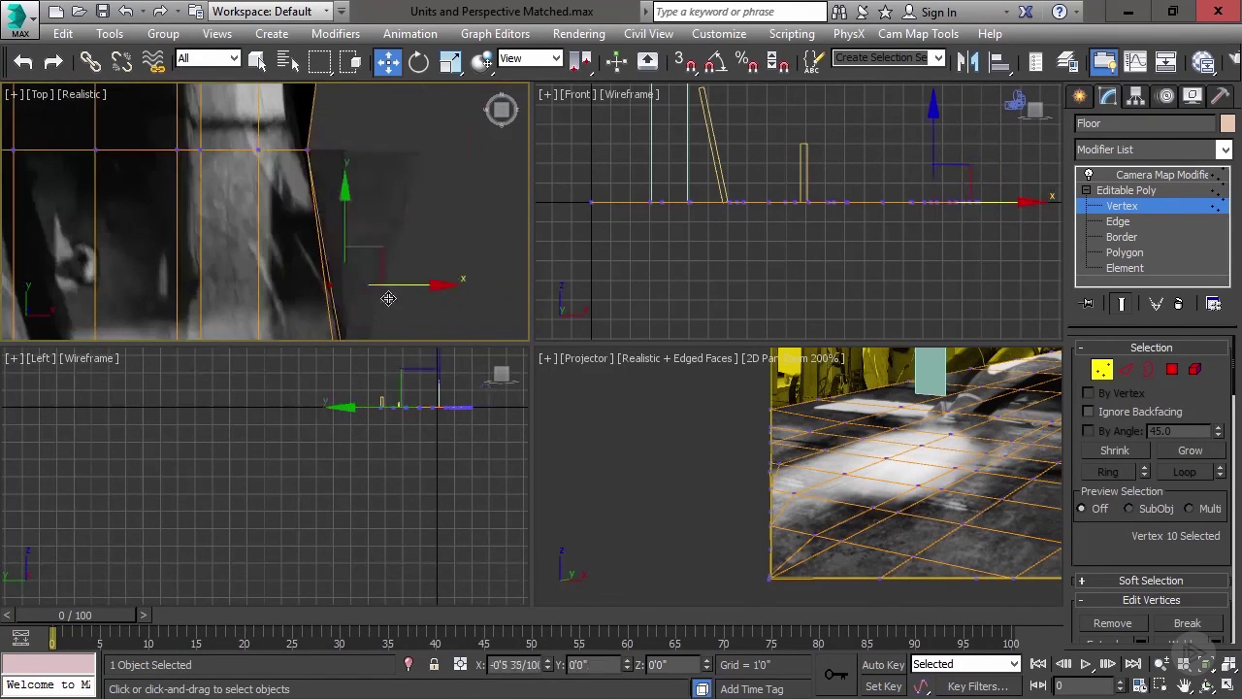
pyautogui.moveTo(393, 194); pyautogui.dragTo(419, 311, button='middle')
pyautogui.click(417, 186)
pyautogui.moveTo(466, 190); pyautogui.dragTo(424, 194)
pyautogui.click(430, 307)
pyautogui.moveTo(485, 311); pyautogui.dragTo(448, 312)
pyautogui.scroll(4, 417, 334)
pyautogui.scroll(-4, 417, 291)
# Delete the unneeded floor polygons in the outermost +X part of the far rows
pyautogui.click(422, 280)
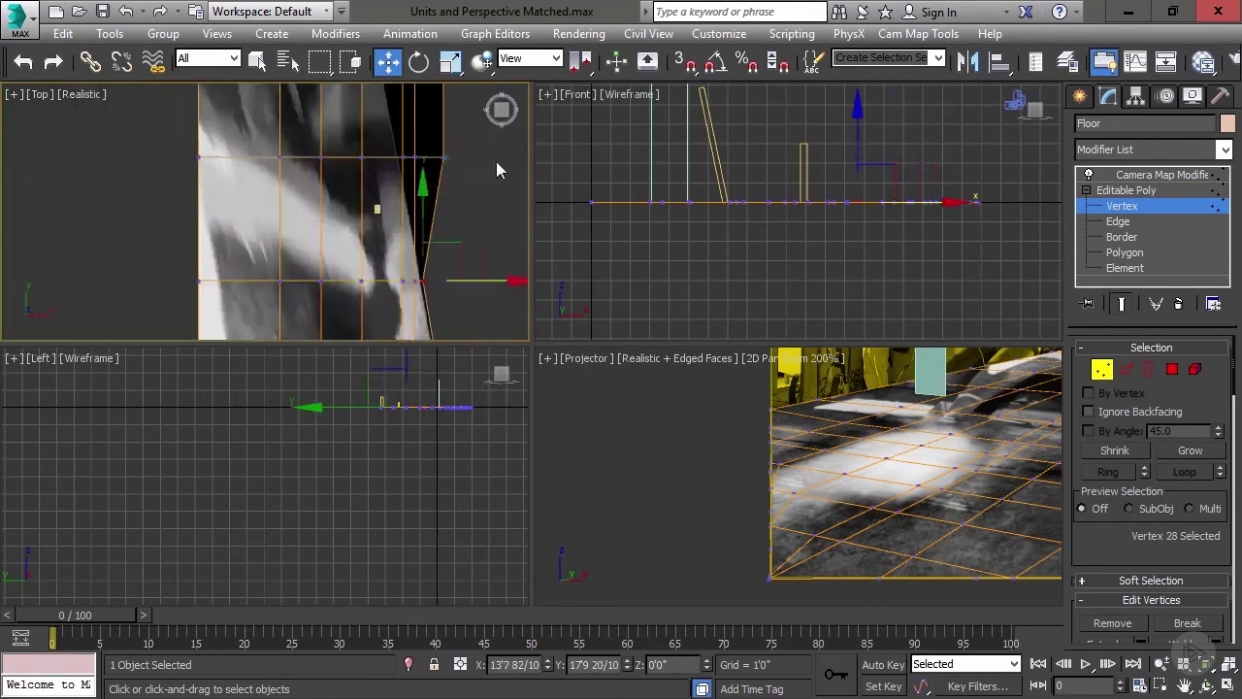
pyautogui.press('4')
pyautogui.moveTo(446, 162); pyautogui.dragTo(424, 131)
pyautogui.press('Delete')
# Pull the outer vertices of the floor's far rows on the +X side inward along X to the photo's edge and end vertex editing
pyautogui.scroll(4, 447, 203)
pyautogui.press('1')
pyautogui.click(447, 202)
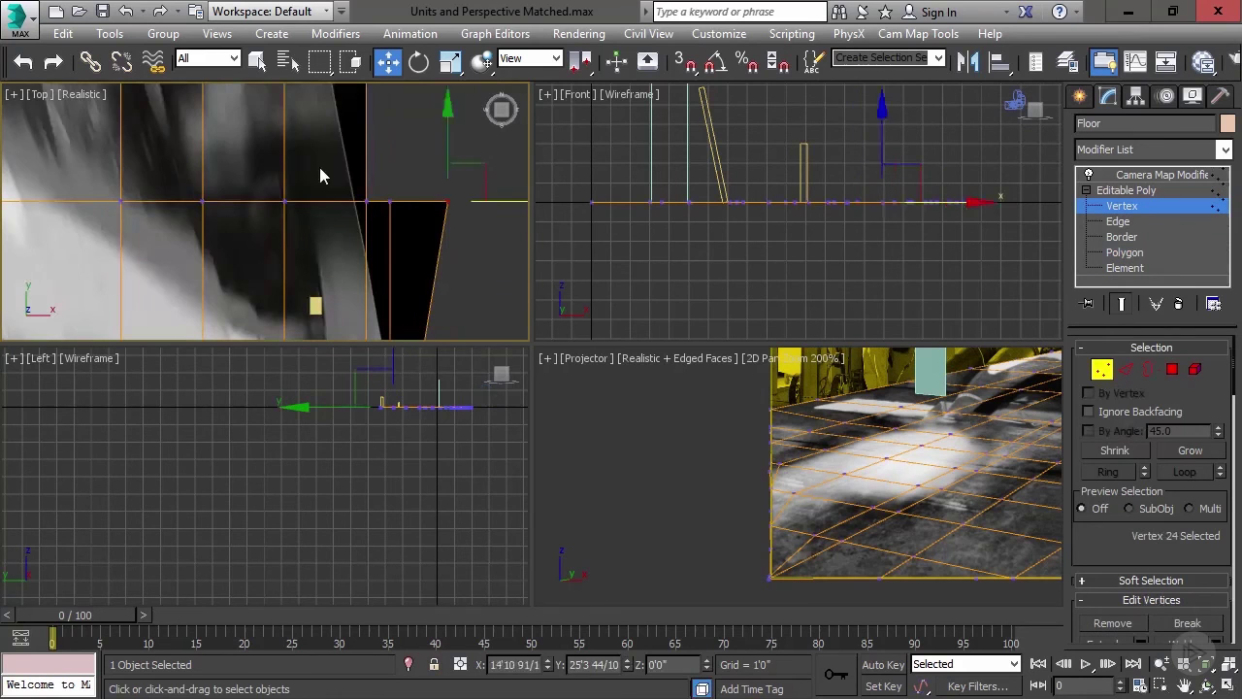
pyautogui.scroll(-1, 497, 186)
pyautogui.click(478, 159)
pyautogui.click(419, 260)
pyautogui.moveTo(491, 256); pyautogui.dragTo(427, 260)
pyautogui.click(417, 205)
pyautogui.moveTo(483, 205); pyautogui.dragTo(393, 244)
pyautogui.scroll(-3, 427, 218)
pyautogui.scroll(-6, 430, 248)
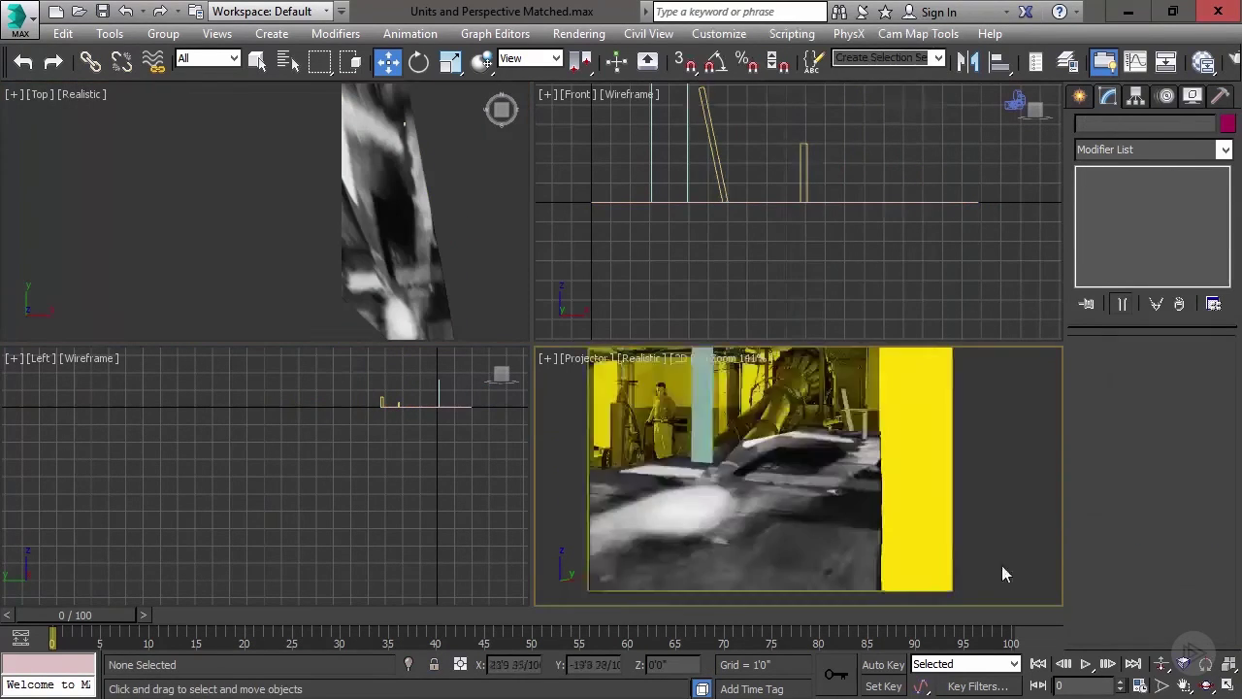